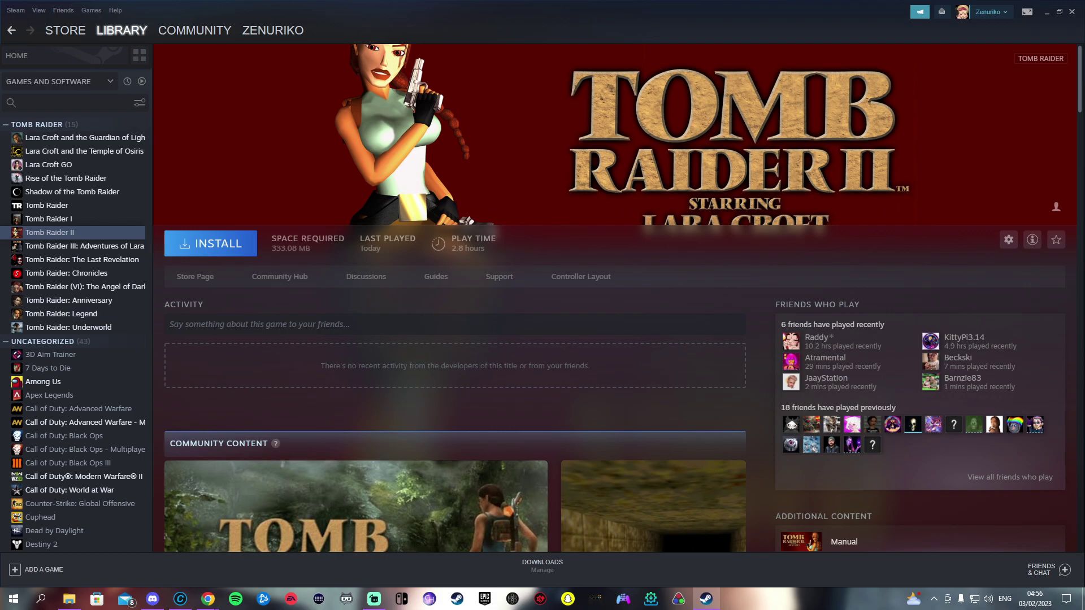
# - Install Tomb Raider II from the library and dismiss the installation dialog
pyautogui.click(254, 253)
pyautogui.click(597, 391)
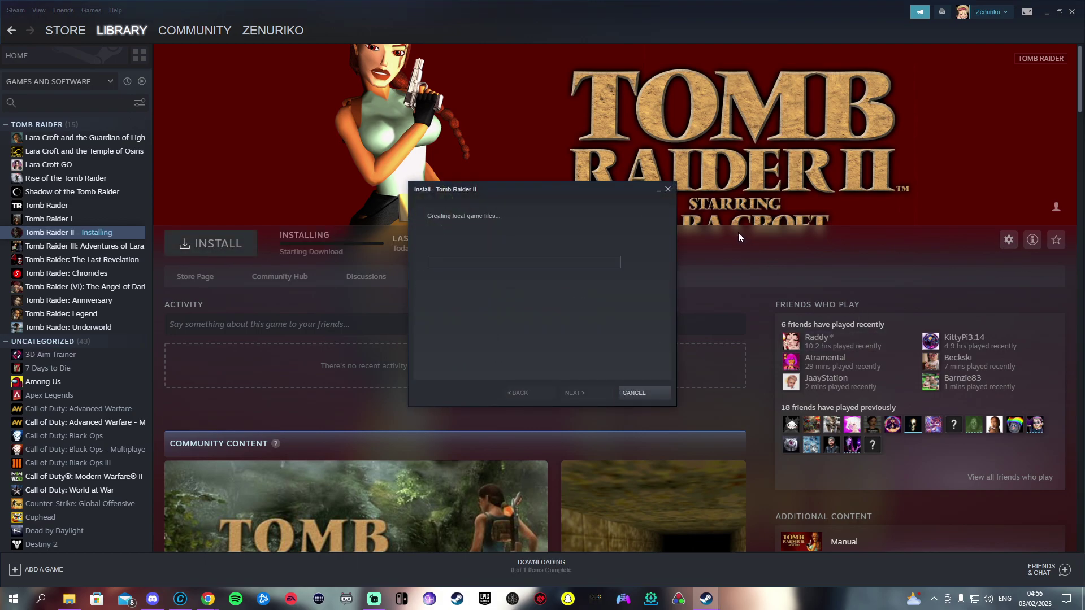
pyautogui.click(635, 395)
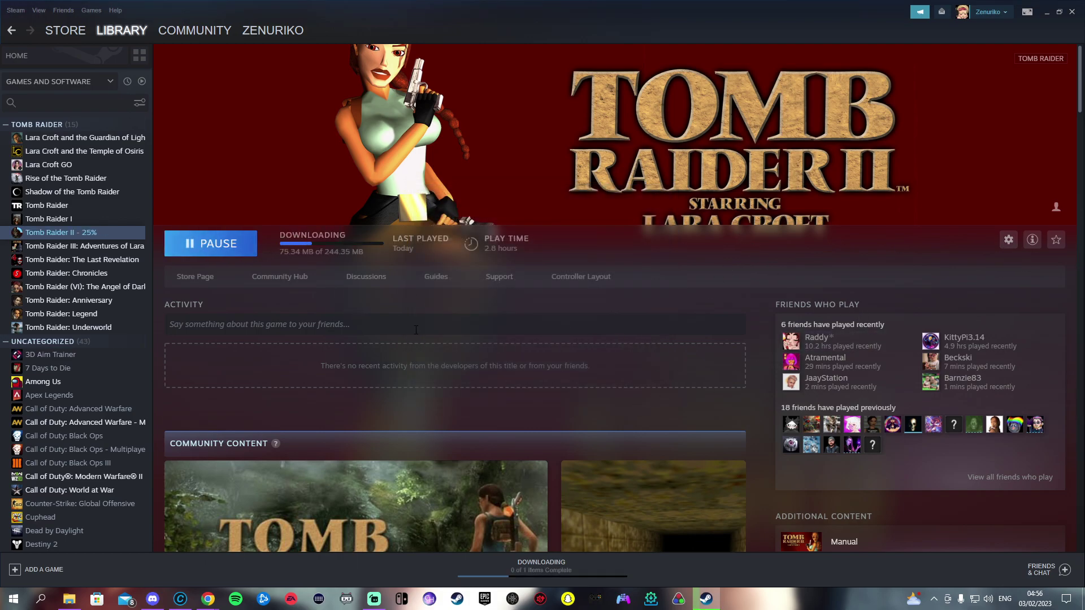
# - Open the installed Tomb Raider II local files folder from the game's management options
pyautogui.click(1008, 240)
pyautogui.moveTo(1020, 304)
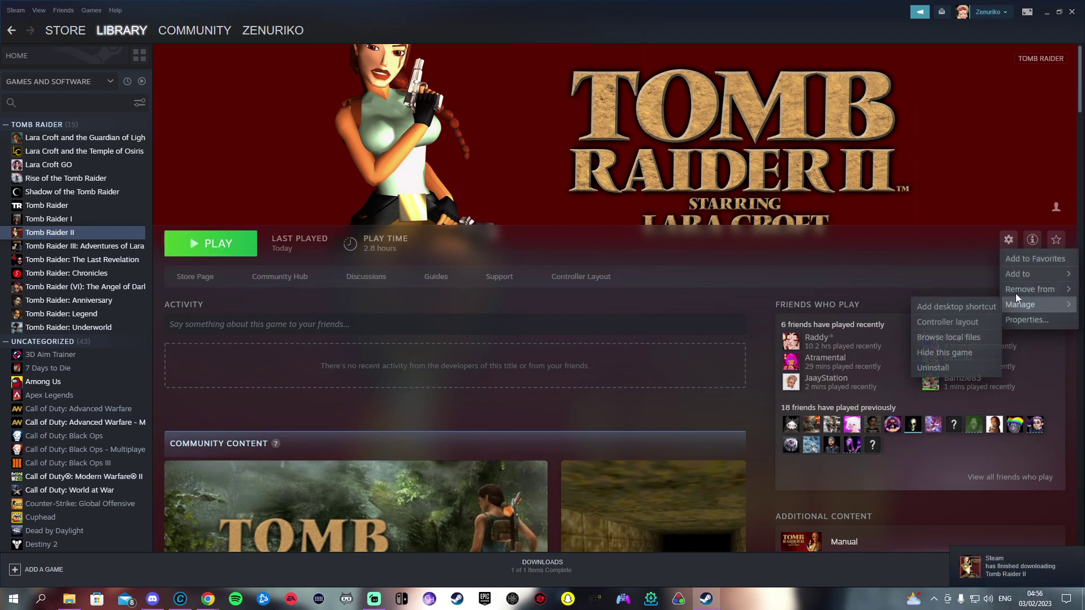
pyautogui.click(939, 338)
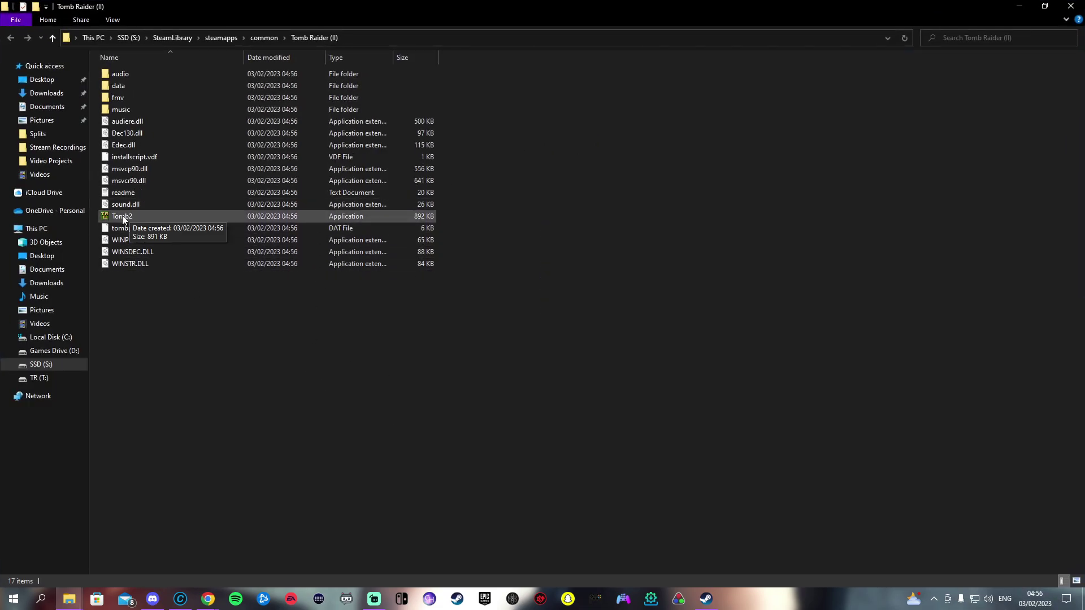
# - Create a shortcut to the Tomb2 application in the game folder and append " -setup" to its target path
pyautogui.rightClick(123, 218)
pyautogui.click(188, 467)
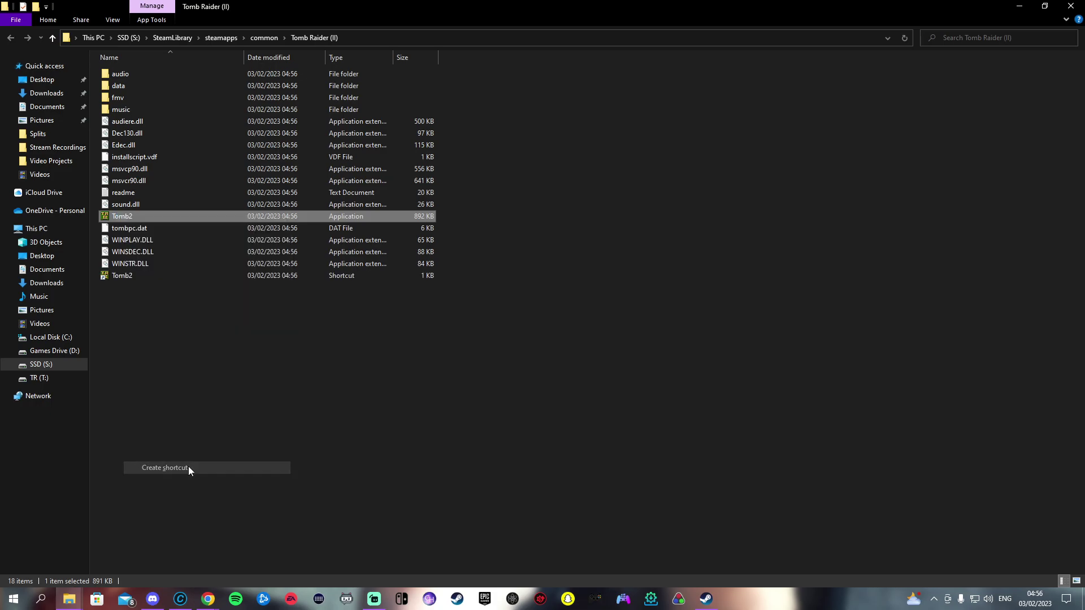
pyautogui.rightClick(127, 230)
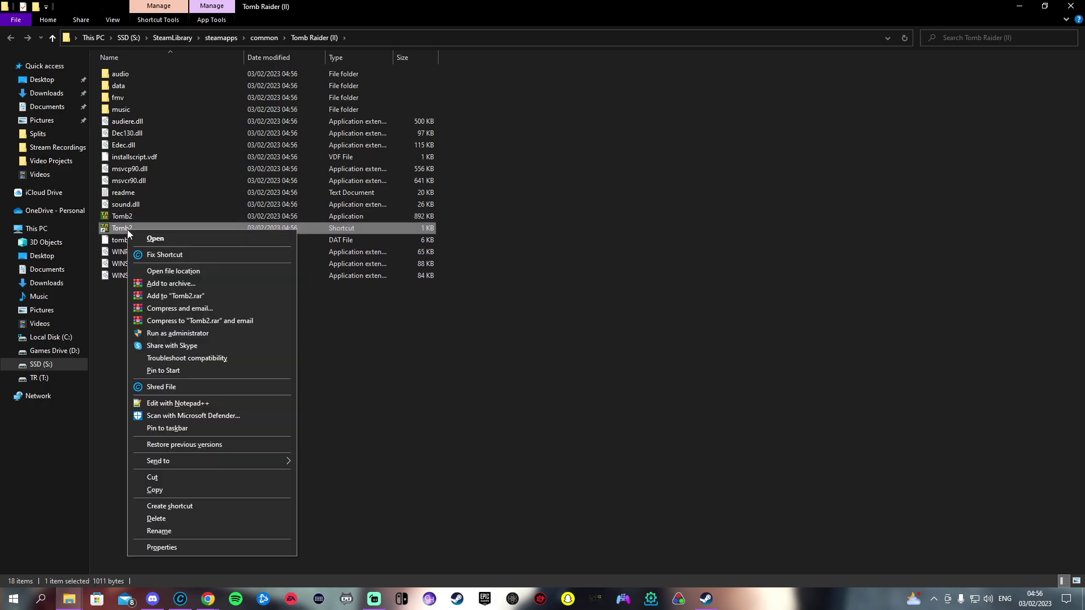
pyautogui.click(163, 547)
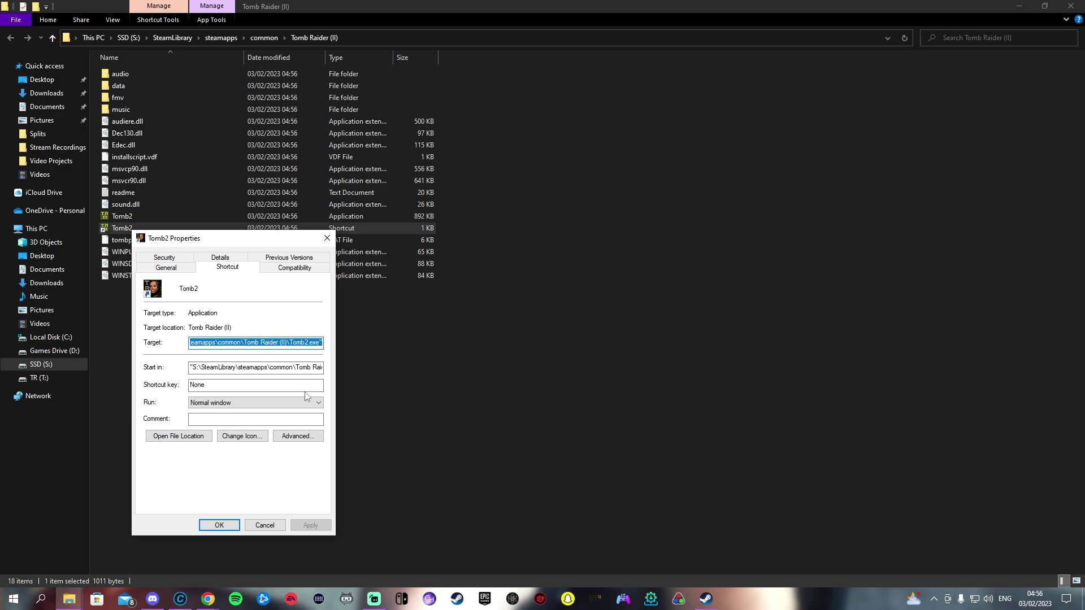
pyautogui.press('Right')
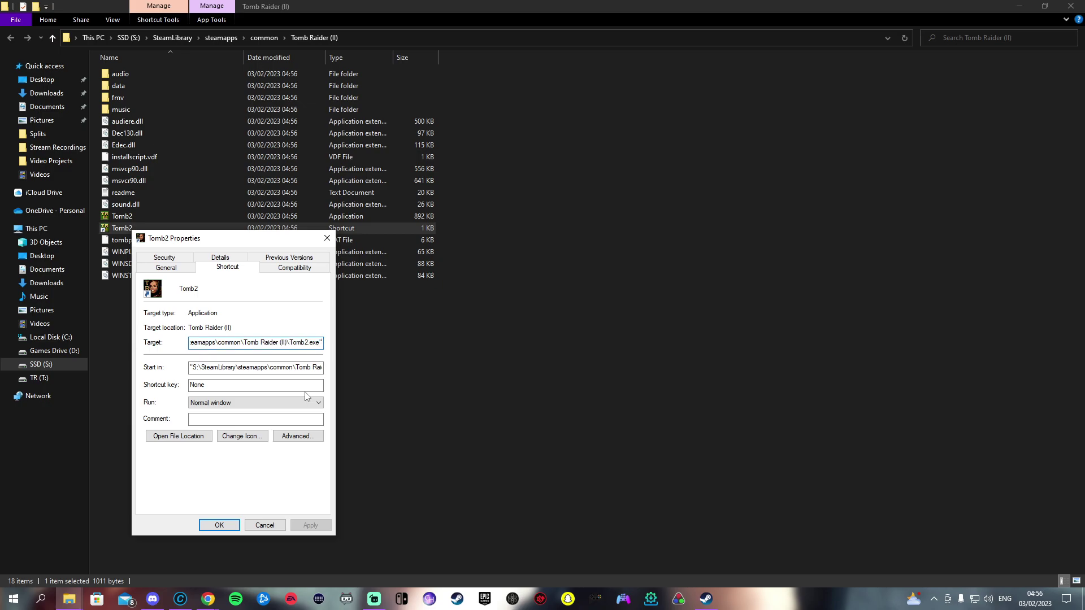
pyautogui.write('-s')
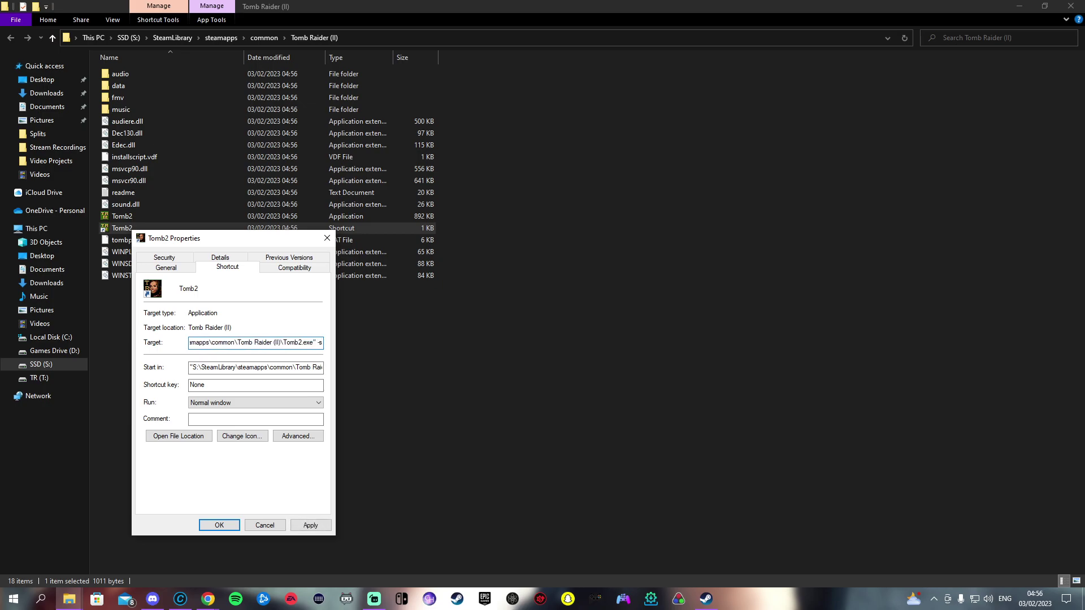
pyautogui.write('etup')
pyautogui.press('Return')
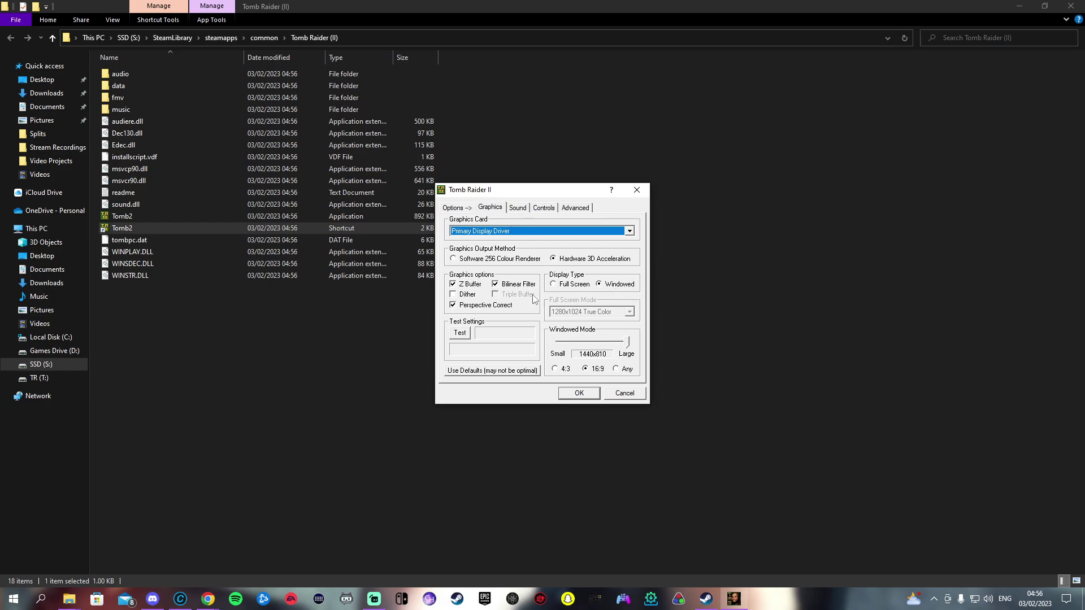
# - Review the advanced, controls and graphics options in the unpatched game's setup dialog and close it
pyautogui.click(577, 208)
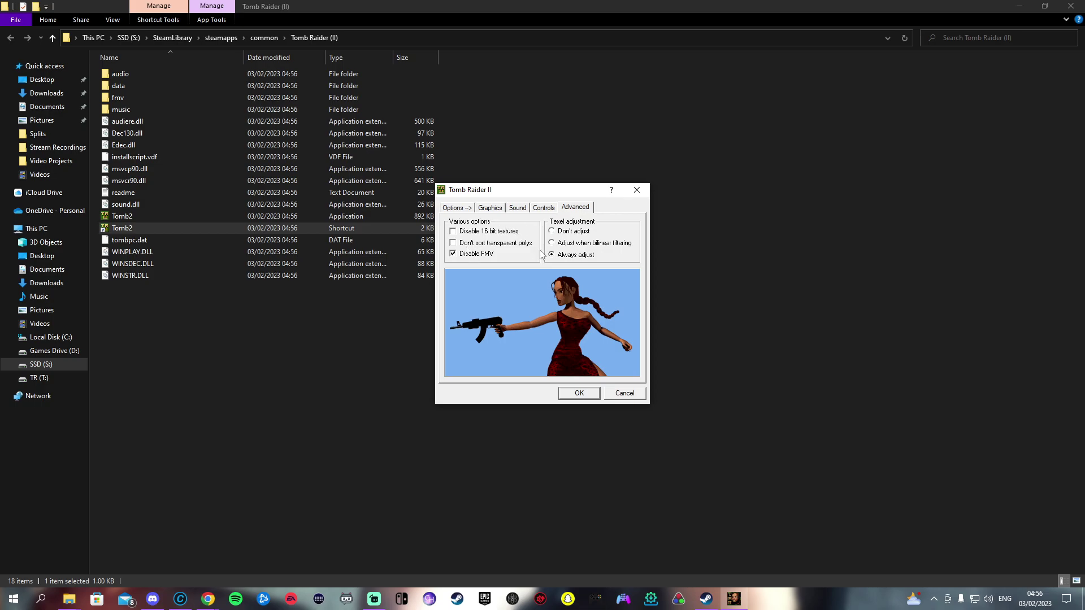
pyautogui.click(544, 207)
pyautogui.click(479, 209)
pyautogui.click(636, 193)
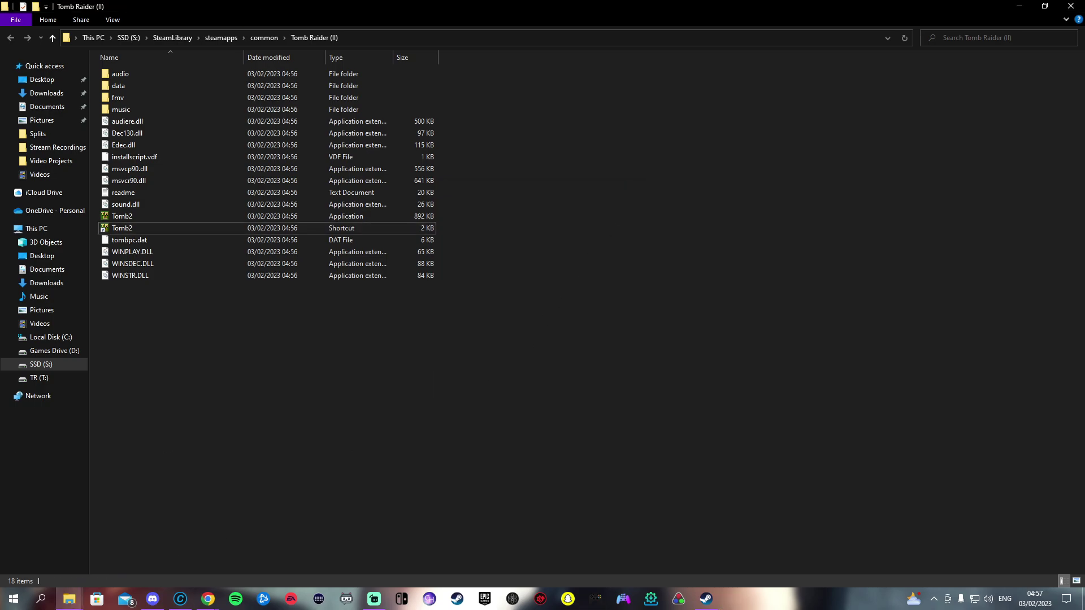
# - Switch to Chrome and review the TR2Main forum guide and its linked Developer's builds download folder
pyautogui.click(207, 599)
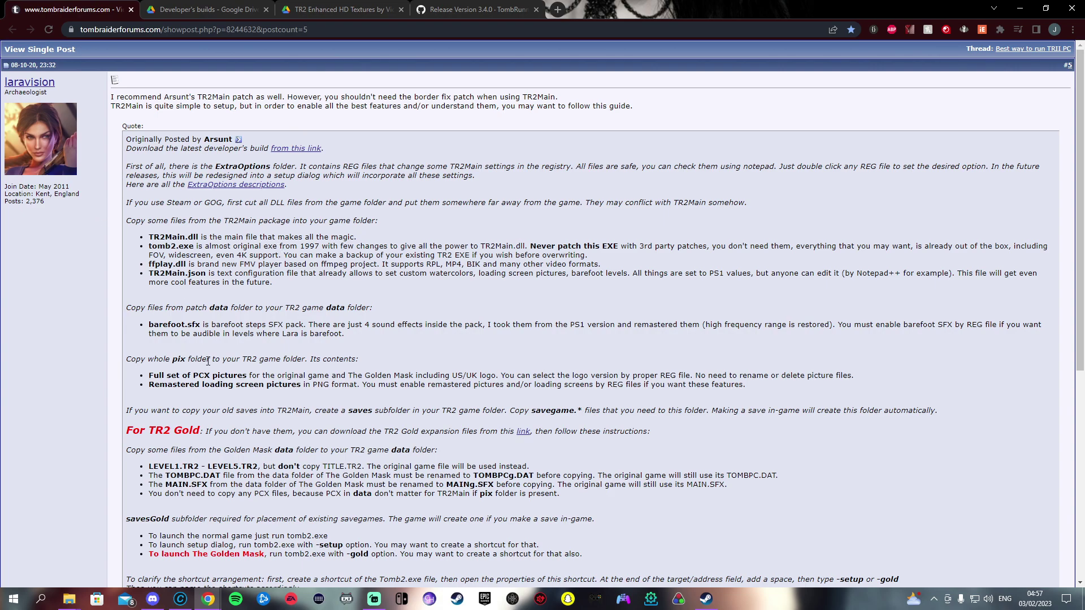
pyautogui.scroll(-5, 333, 423)
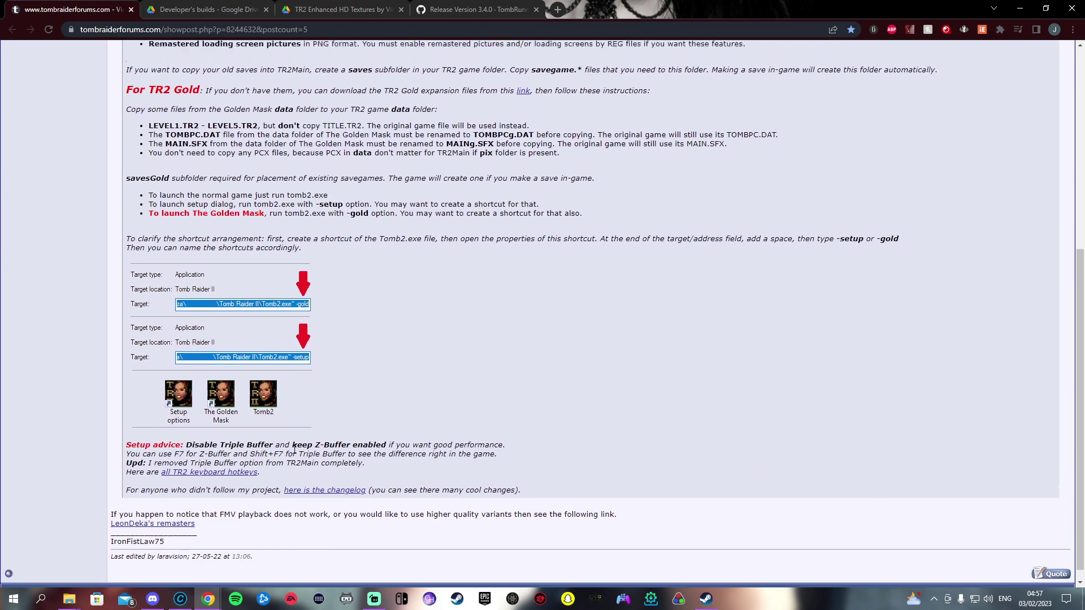
pyautogui.scroll(5, 278, 339)
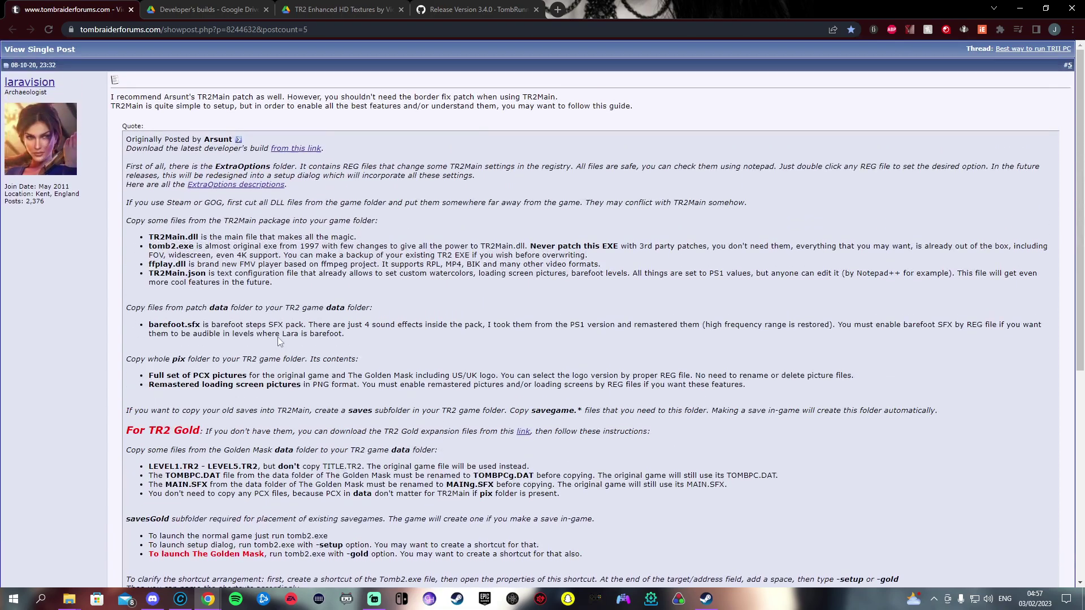
pyautogui.click(288, 149)
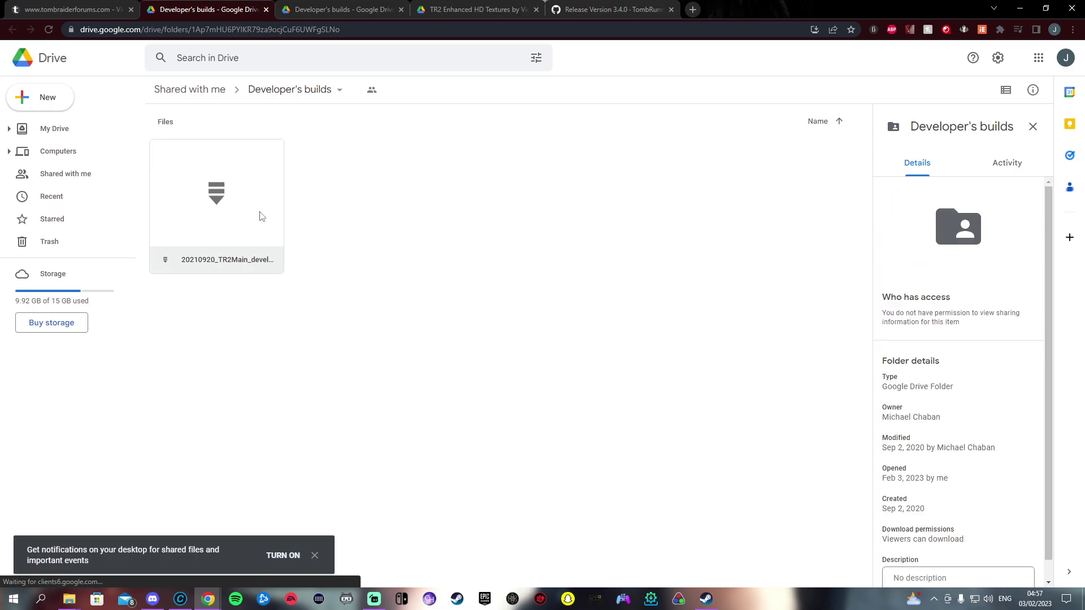
pyautogui.rightClick(215, 205)
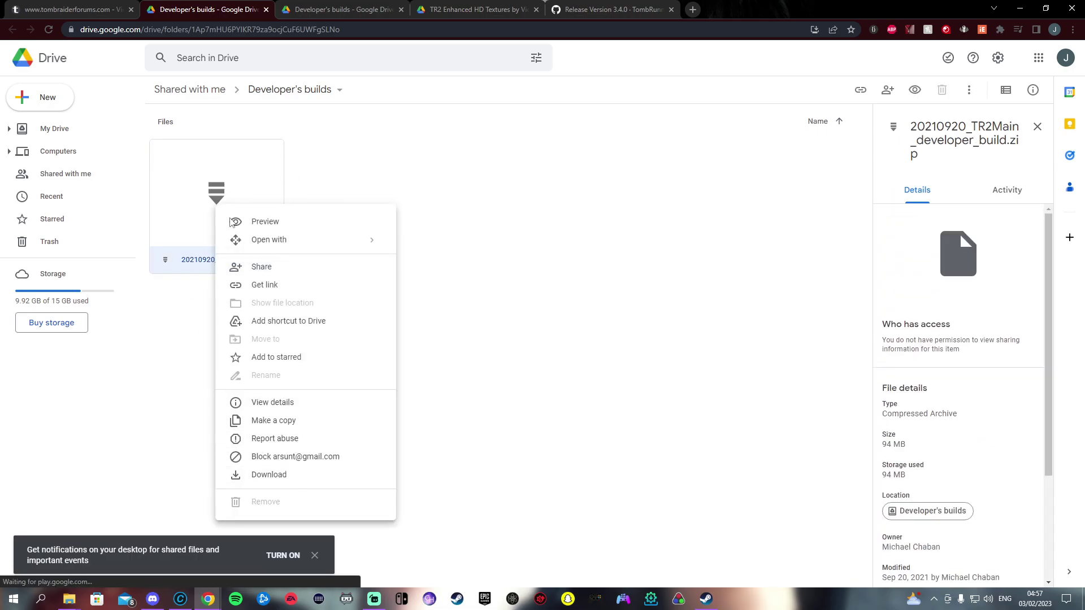
pyautogui.click(265, 9)
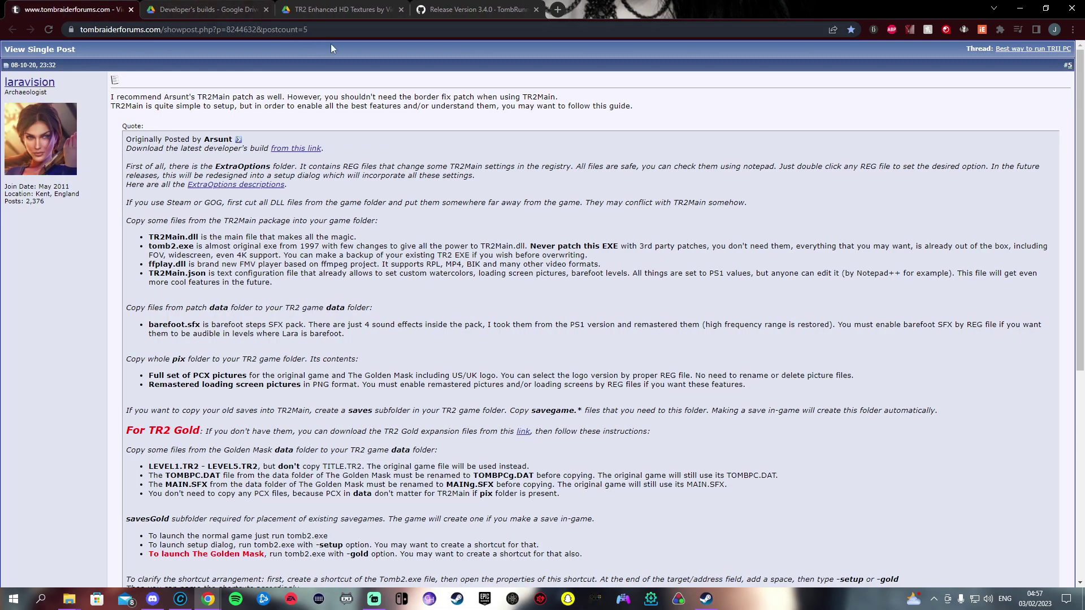
# - Switch to File Explorer, dock the game folder to one half of the screen and clear the other half to reveal the desktop
pyautogui.hotkey('alt', 'Tab')
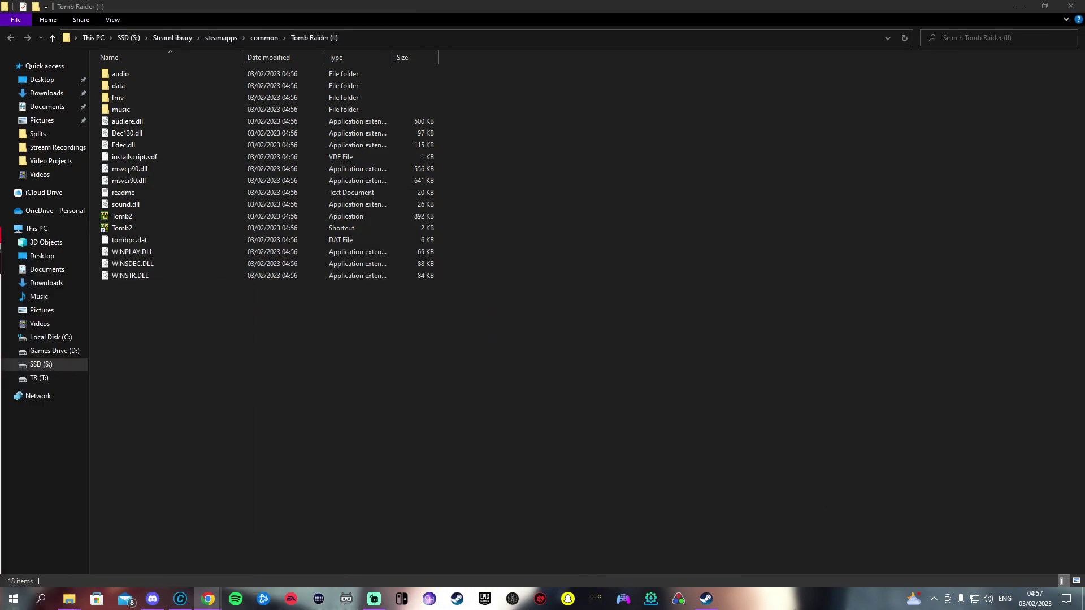
pyautogui.moveTo(411, 31); pyautogui.dragTo(1083, 139)
pyautogui.click(278, 170)
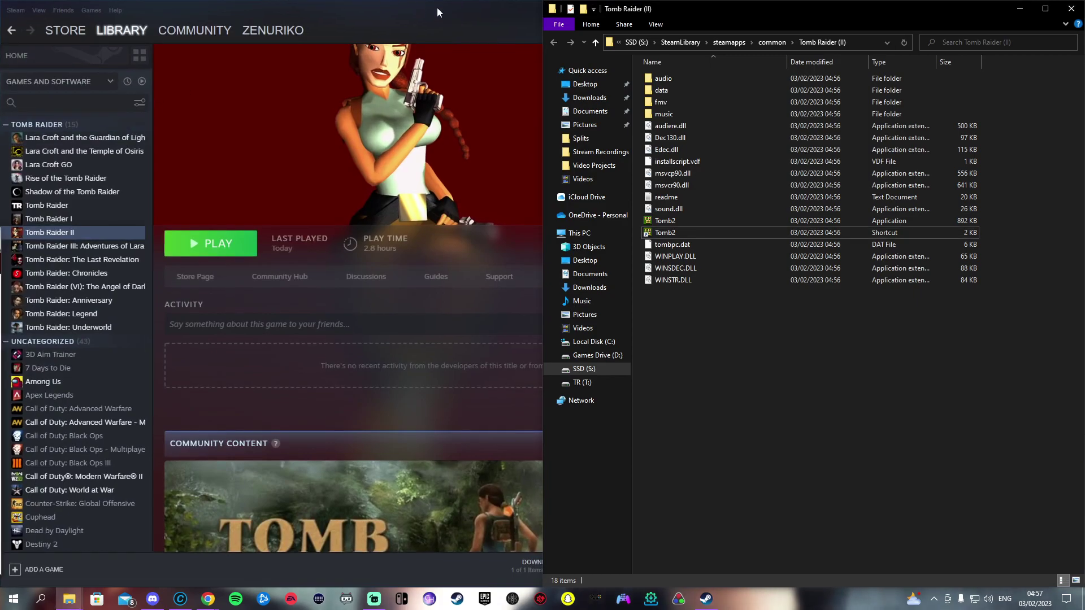
pyautogui.click(516, 11)
pyautogui.click(1044, 13)
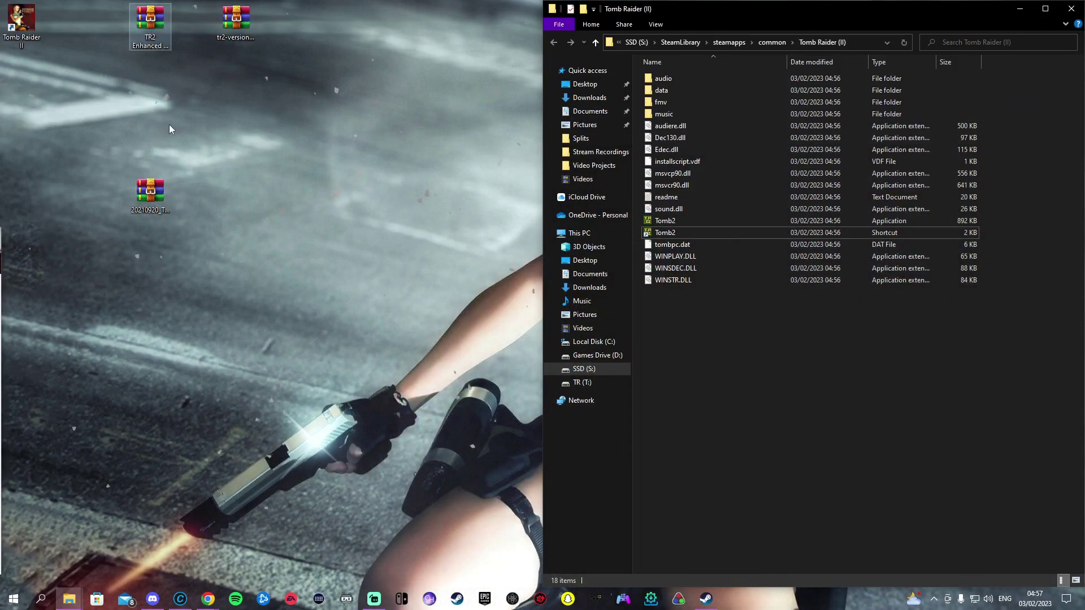
# - Copy everything from the desktop archive 20210920_TR2Main_developer_build.zip into the Tomb Raider (II) folder, replacing Tomb2.exe
pyautogui.click(157, 201)
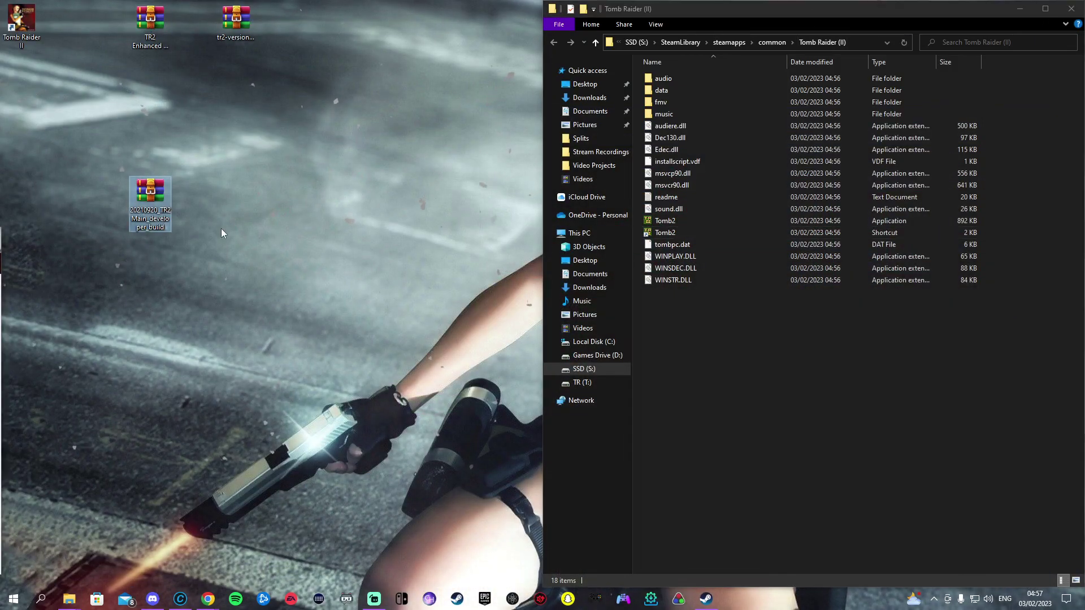
pyautogui.doubleClick(150, 198)
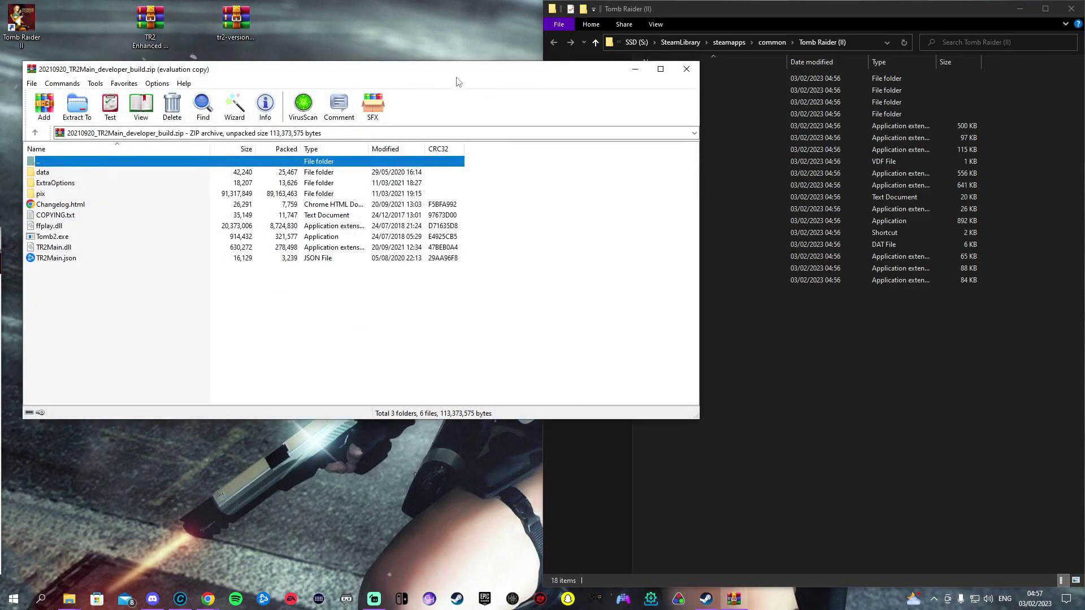
pyautogui.moveTo(153, 312); pyautogui.dragTo(741, 375)
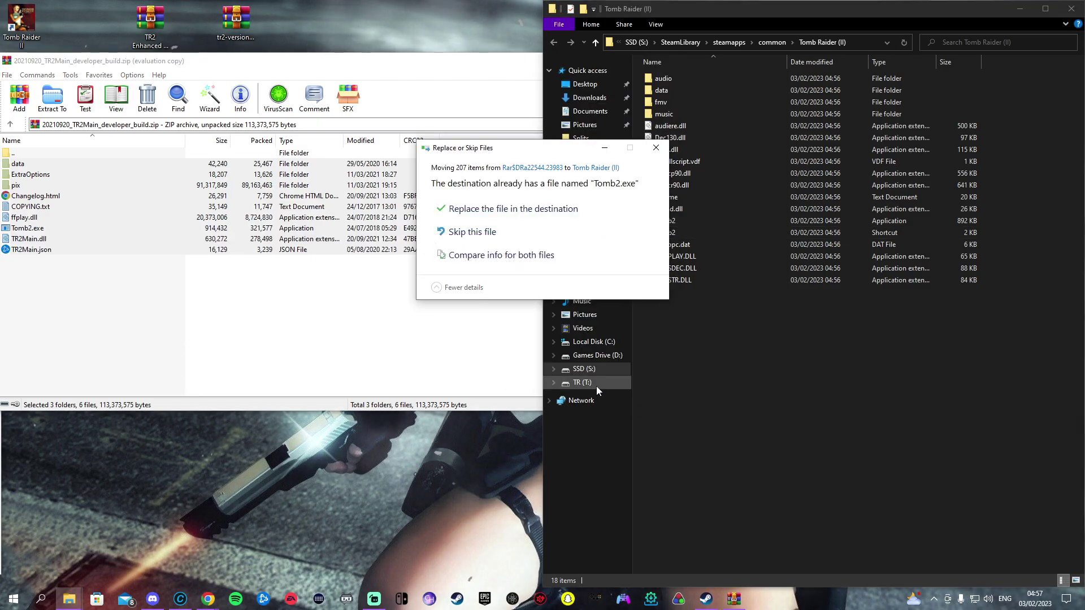
pyautogui.click(543, 214)
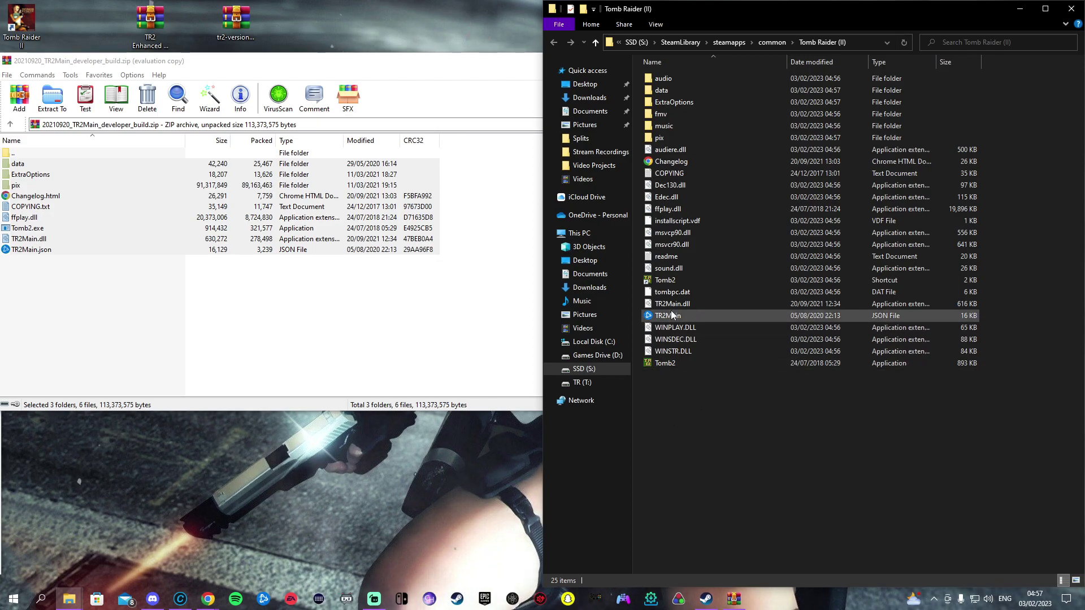
# - Run the Tomb2 setup shortcut, select Sony DualShock 4 (2nd gen) - USB as the joystick and save the settings
pyautogui.click(676, 282)
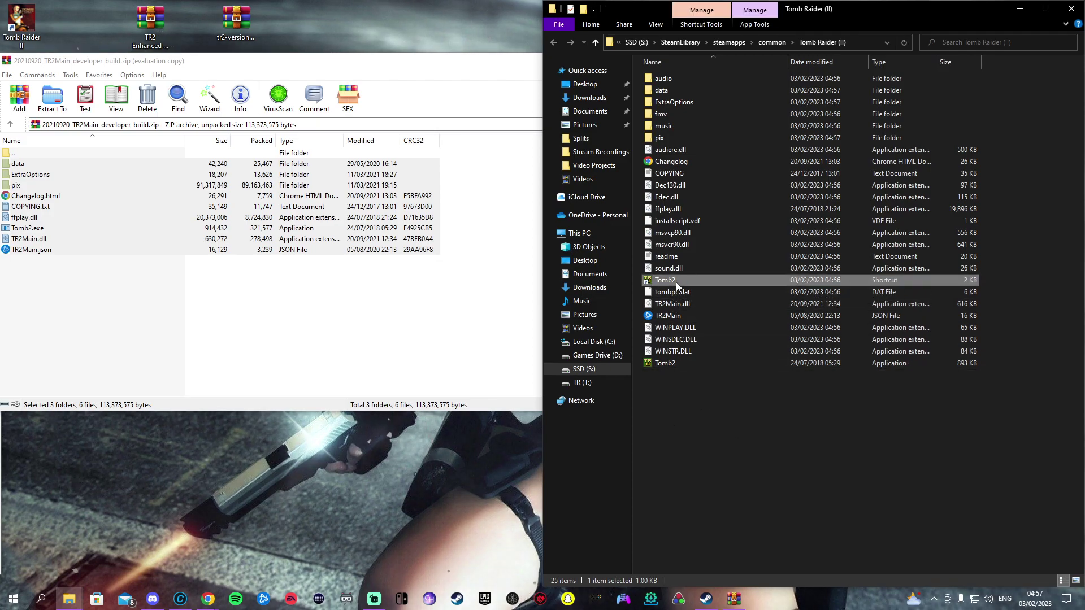
pyautogui.doubleClick(670, 282)
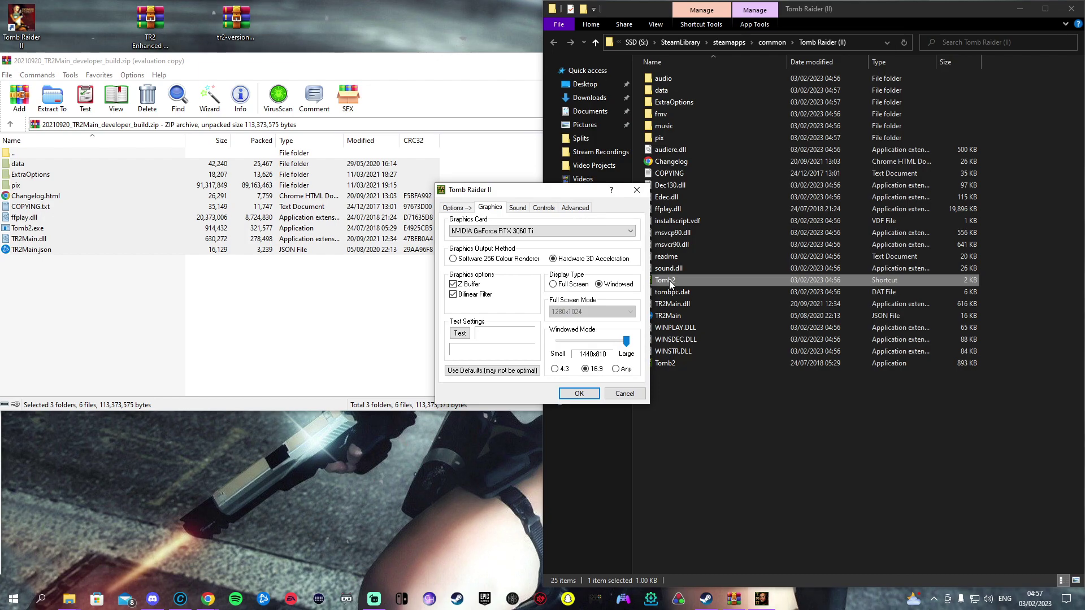
pyautogui.click(549, 211)
pyautogui.click(551, 231)
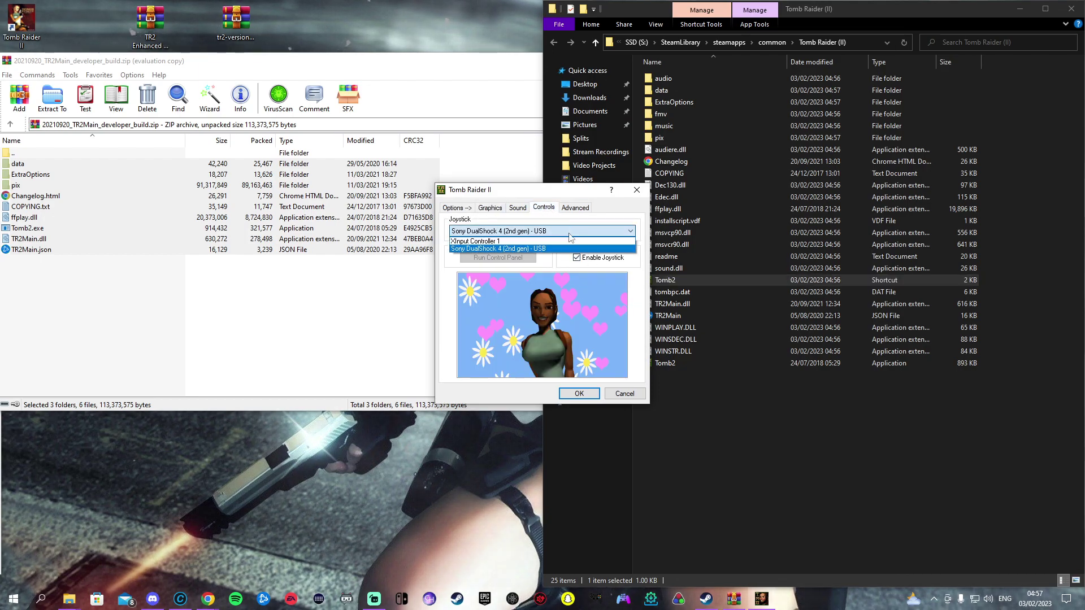
pyautogui.click(550, 249)
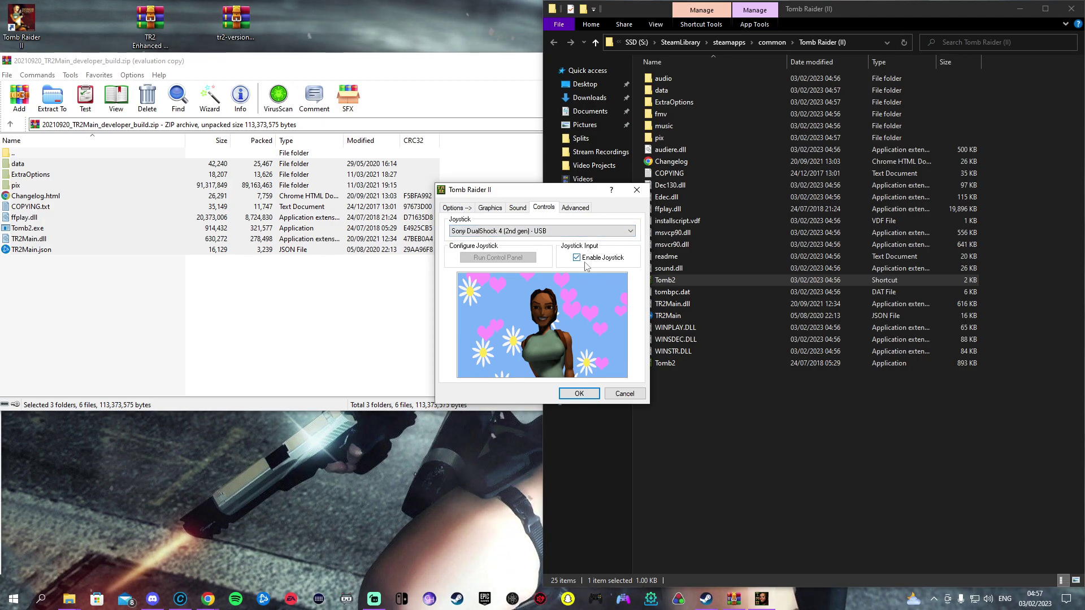
pyautogui.click(575, 398)
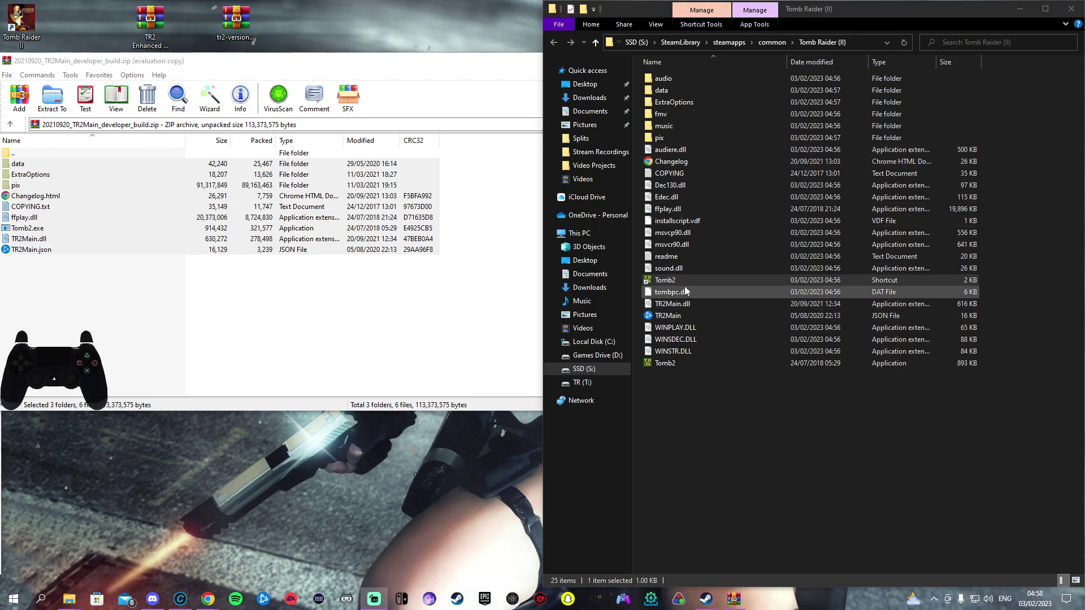
# - Launch the patched game from the Tomb2 application and open the gamepad page of its controls settings
pyautogui.doubleClick(673, 365)
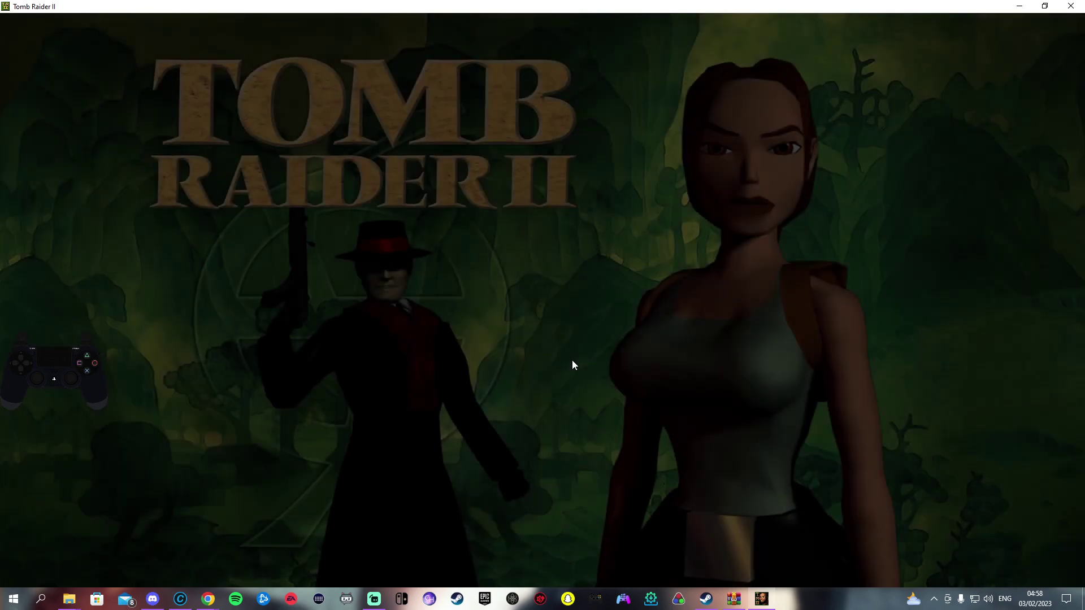
pyautogui.press('Right')
pyautogui.press('Left')
pyautogui.press('Right')
pyautogui.press('Return')
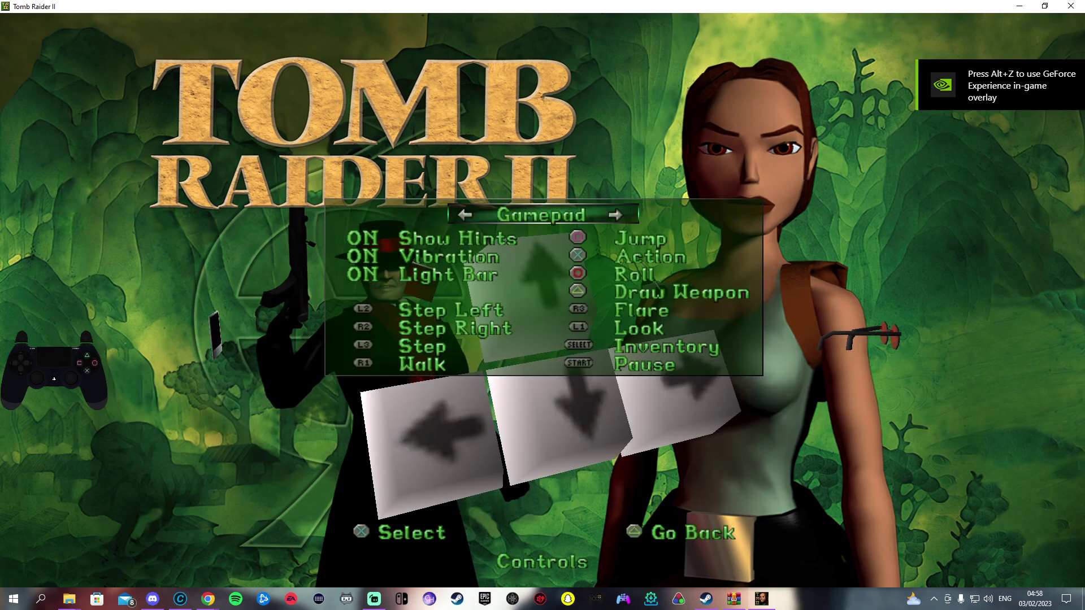
# - Look through the gamepad page's hint, vibration, light bar and button settings, and leave the controls screen
pyautogui.press('Down')
pyautogui.press('Down')
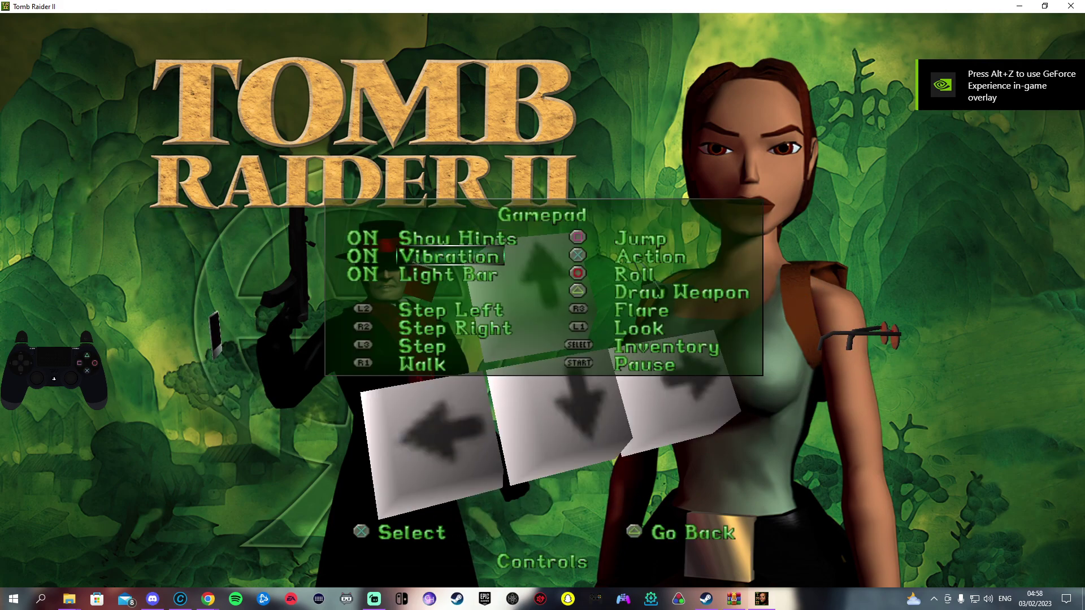
pyautogui.press('Down')
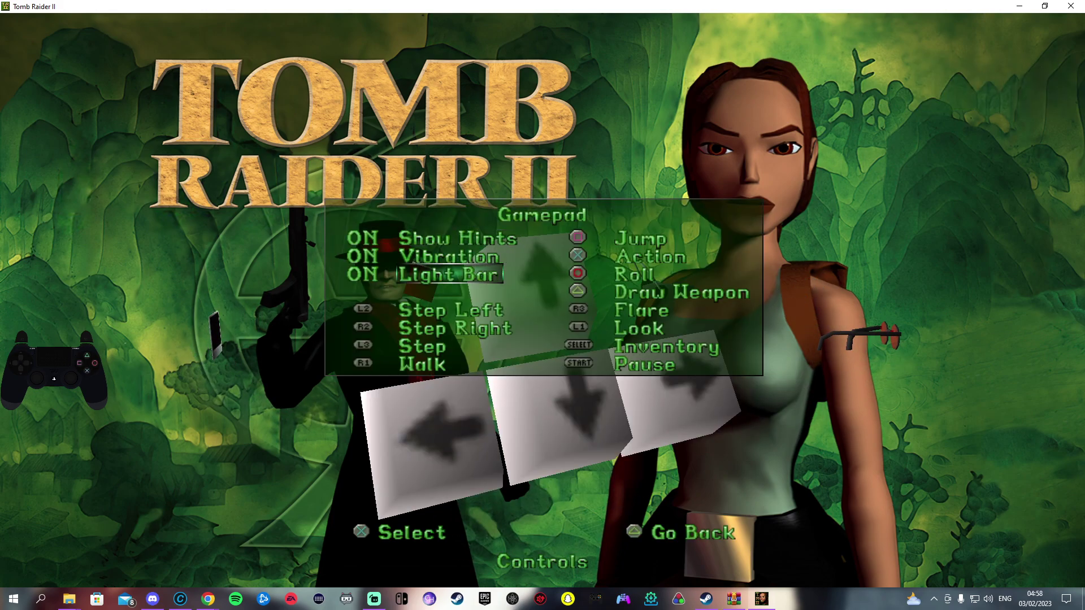
pyautogui.press('Down')
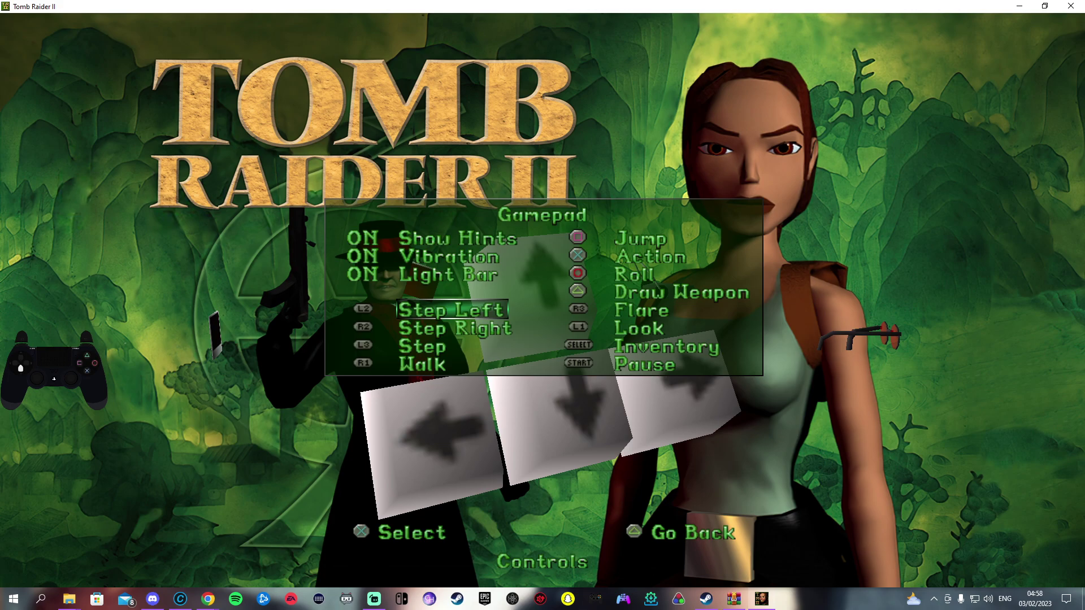
pyautogui.press('Down')
pyautogui.press('Right')
pyautogui.press('Escape')
# - Open the Detail Levels settings, look through the High, Medium and Low options, and go back
pyautogui.press('Right')
pyautogui.press('Return')
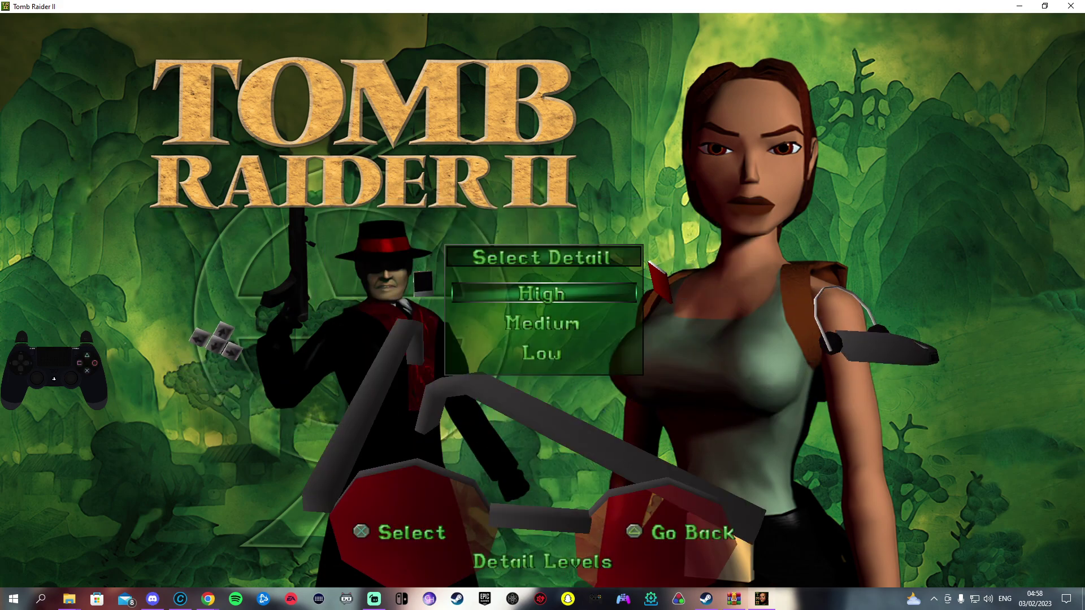
pyautogui.press('Down')
pyautogui.press('Up')
pyautogui.press('Down')
pyautogui.press('Down')
pyautogui.press('Escape')
# - Start the Lara's Home level and test running, rolling and jumping around the assault course crates
pyautogui.press('Left')
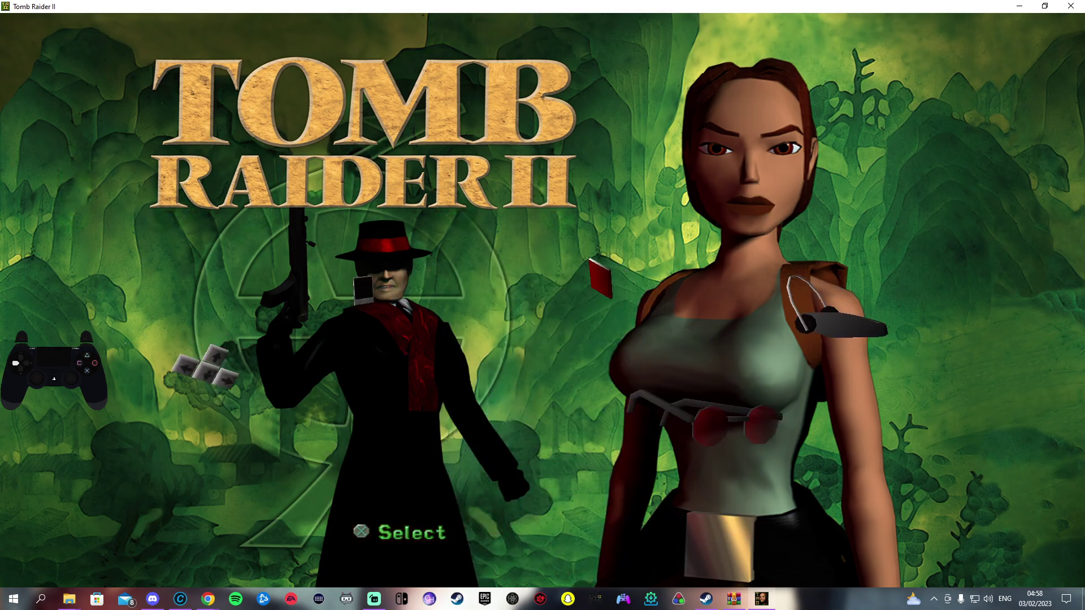
pyautogui.press('Left')
pyautogui.press('Return')
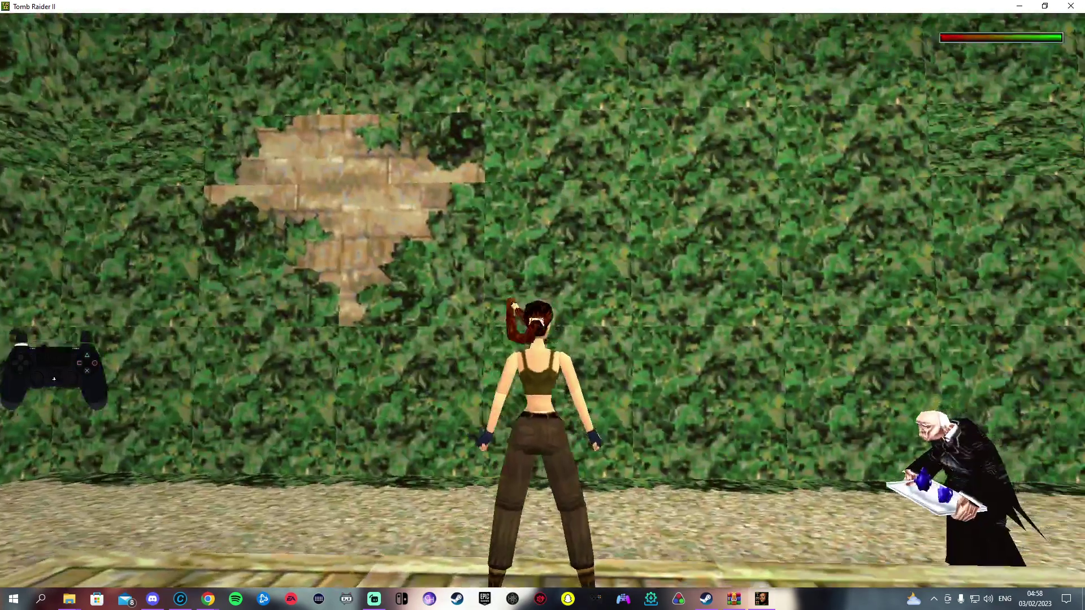
pyautogui.press('Down')
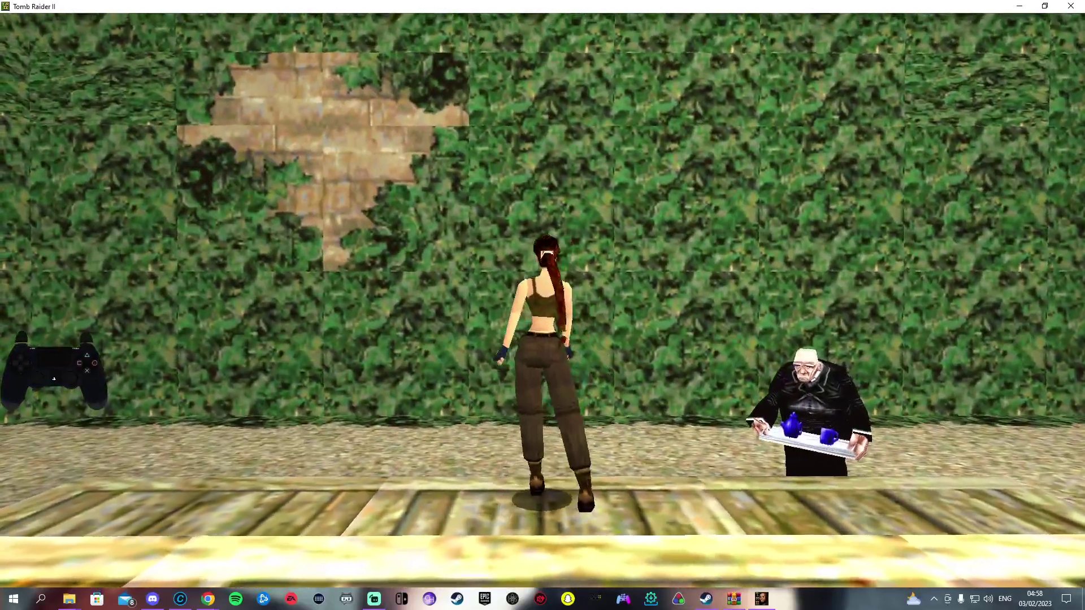
pyautogui.press('End')
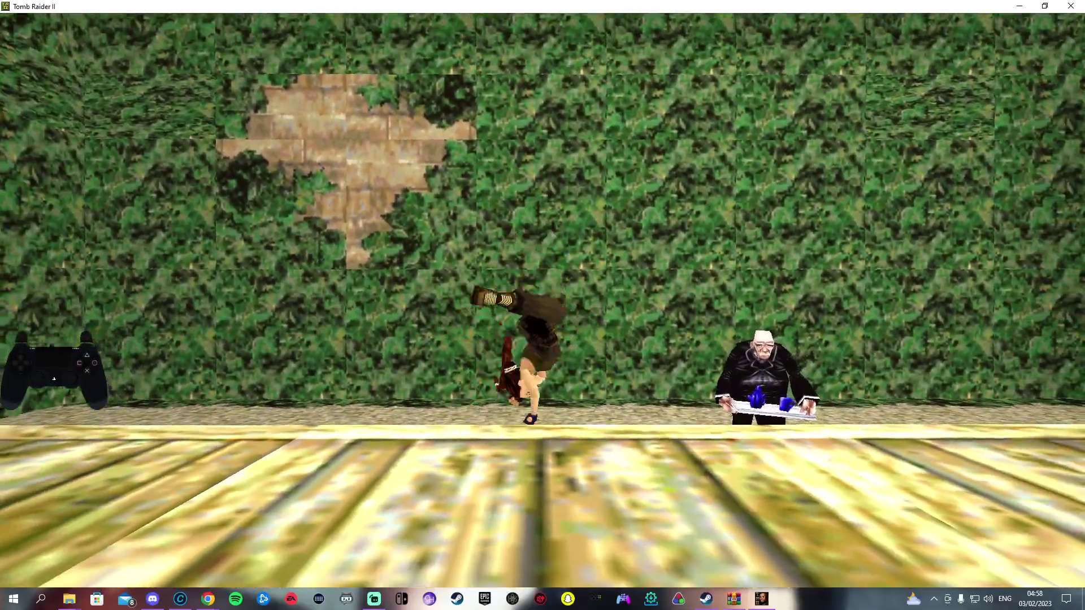
pyautogui.hotkey('alt', 'Up')
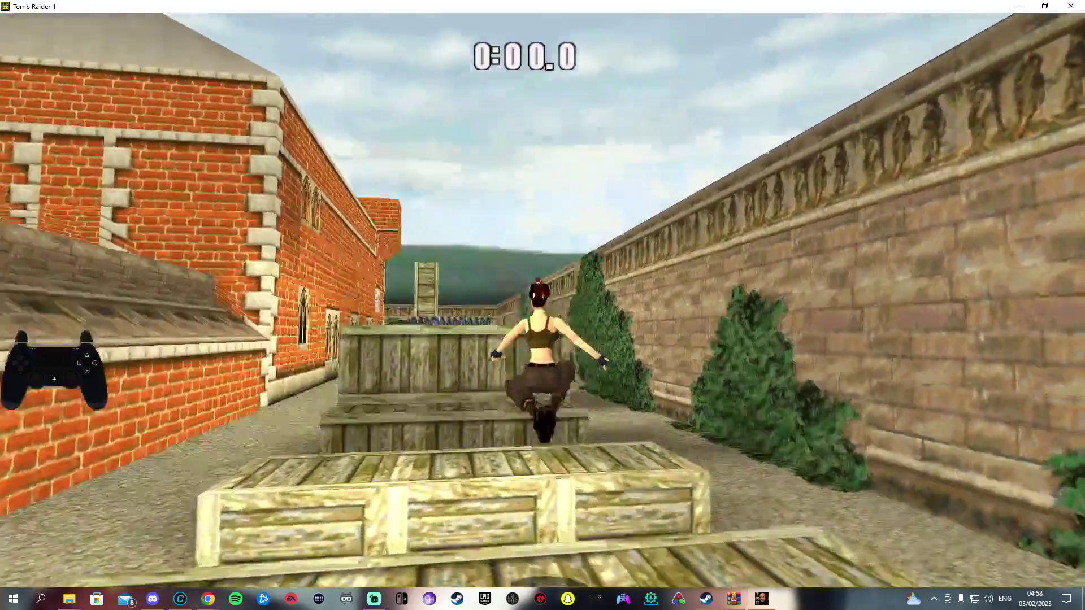
pyautogui.hotkey('alt', 'Down')
pyautogui.press('End')
pyautogui.press('Up')
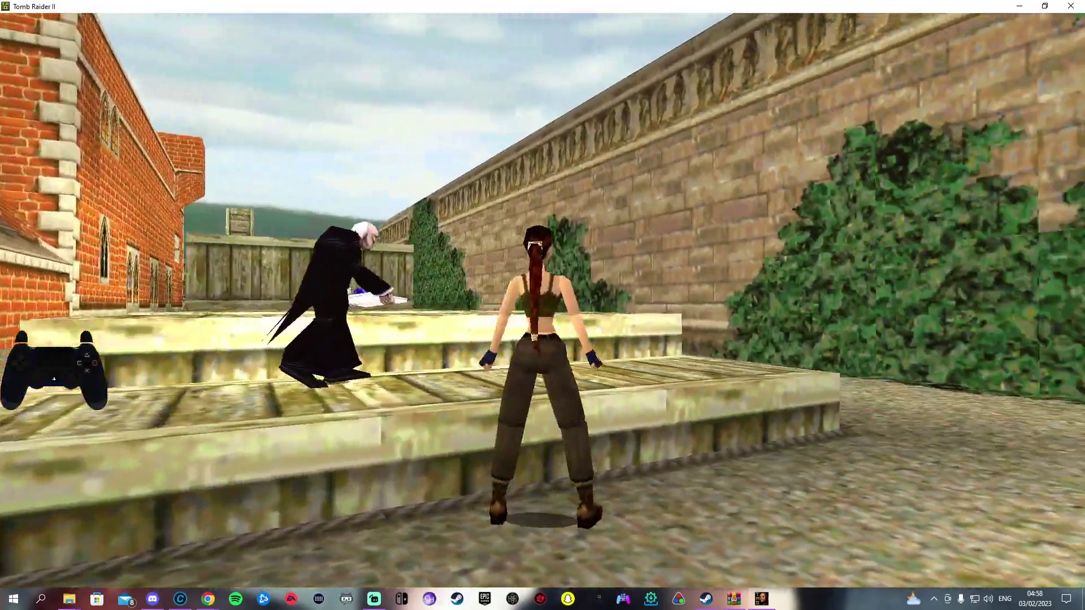
pyautogui.press('Right')
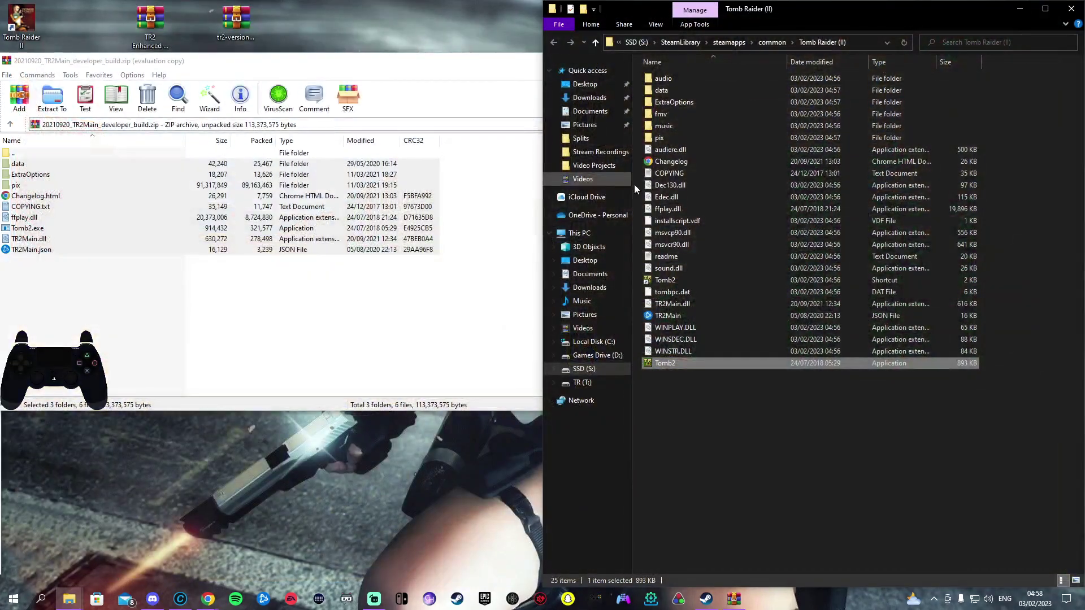
# - Open the game's ExtraOptions folder full screen and look through its Controls and Gameplay Bugfixes subfolders
pyautogui.doubleClick(693, 101)
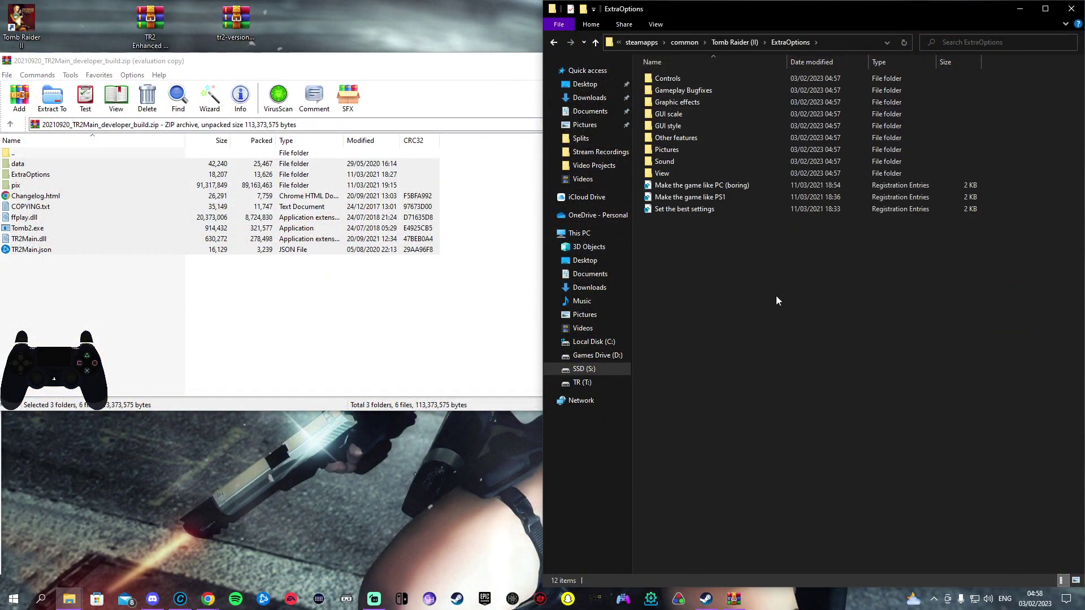
pyautogui.click(1045, 9)
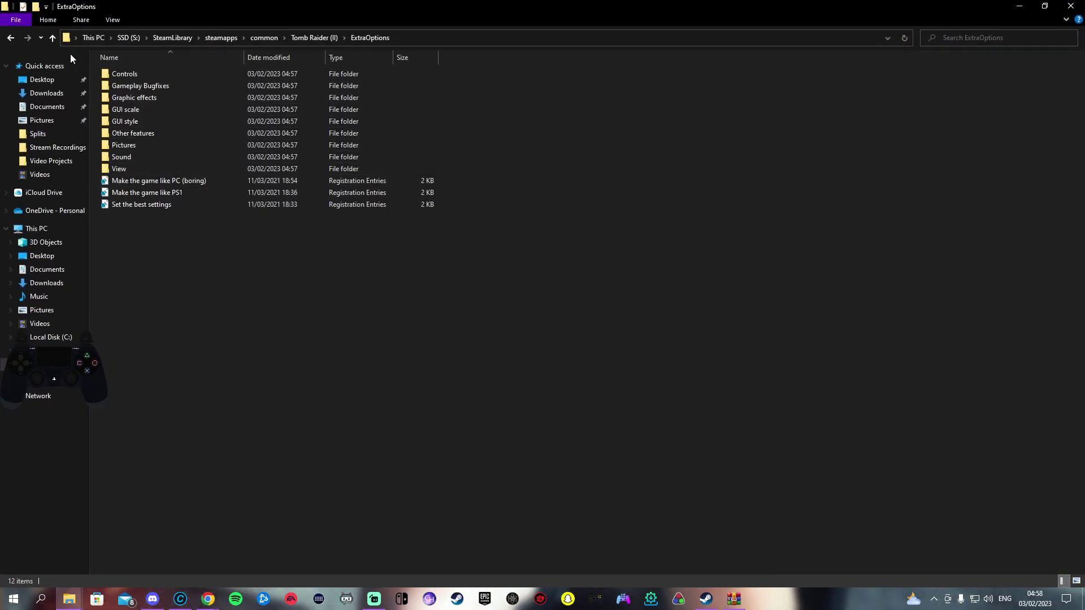
pyautogui.doubleClick(150, 77)
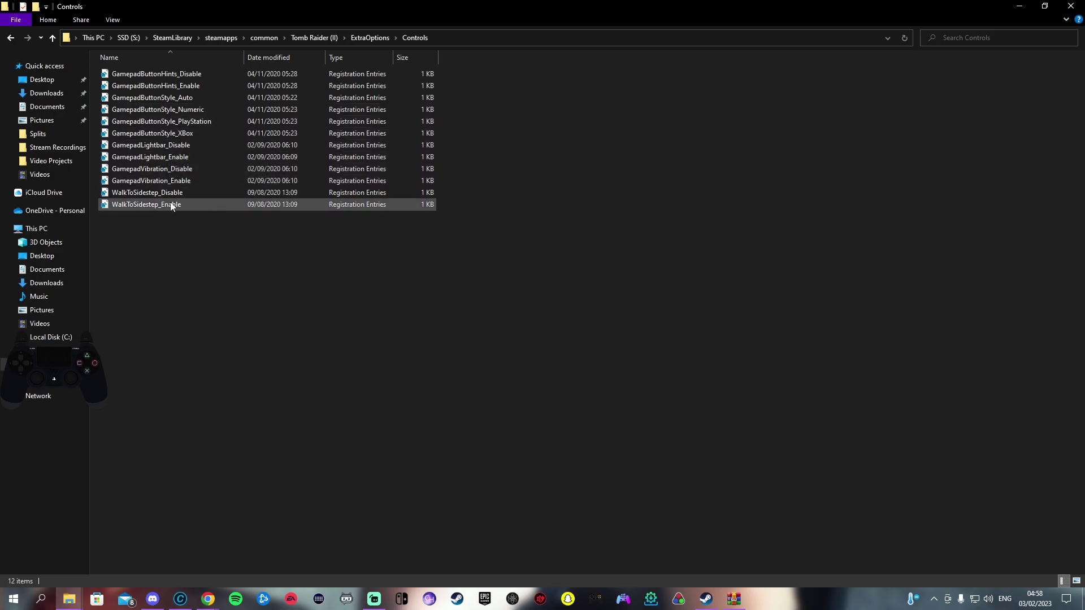
pyautogui.hotkey('alt', 'Left')
pyautogui.doubleClick(169, 86)
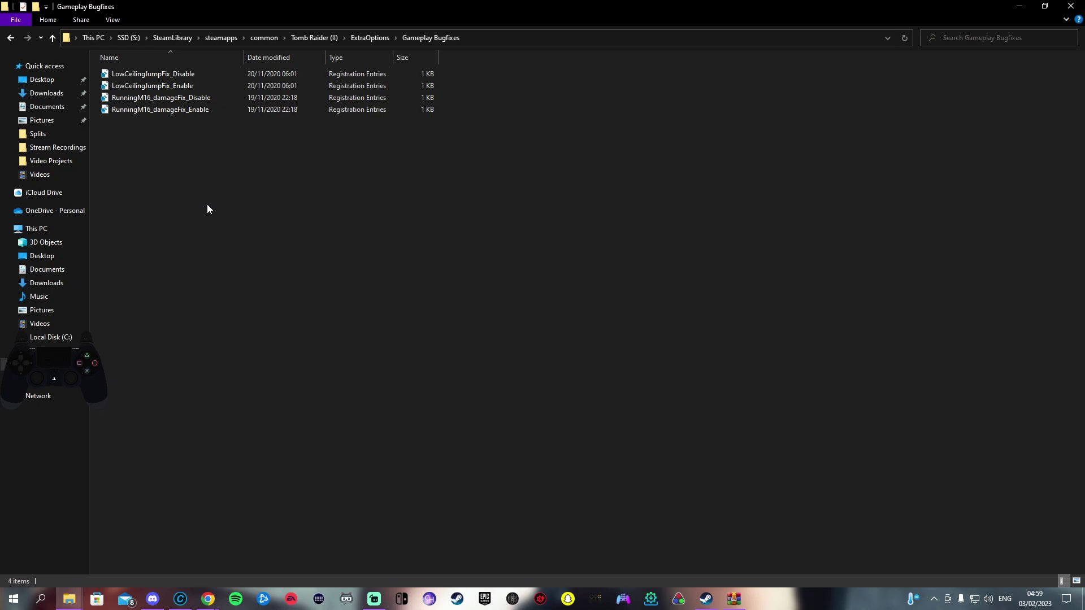
# - Run RunningM16_damageFix_Enable but decline adding it, and merge RunningM16_damageFix_Disable into the registry
pyautogui.click(157, 111)
pyautogui.doubleClick(164, 113)
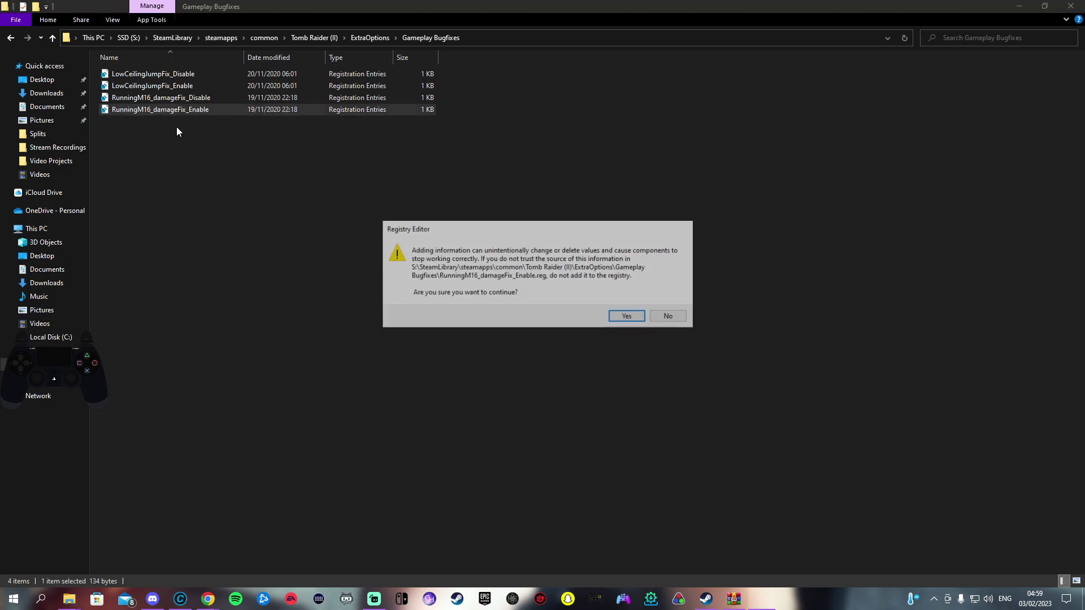
pyautogui.click(671, 318)
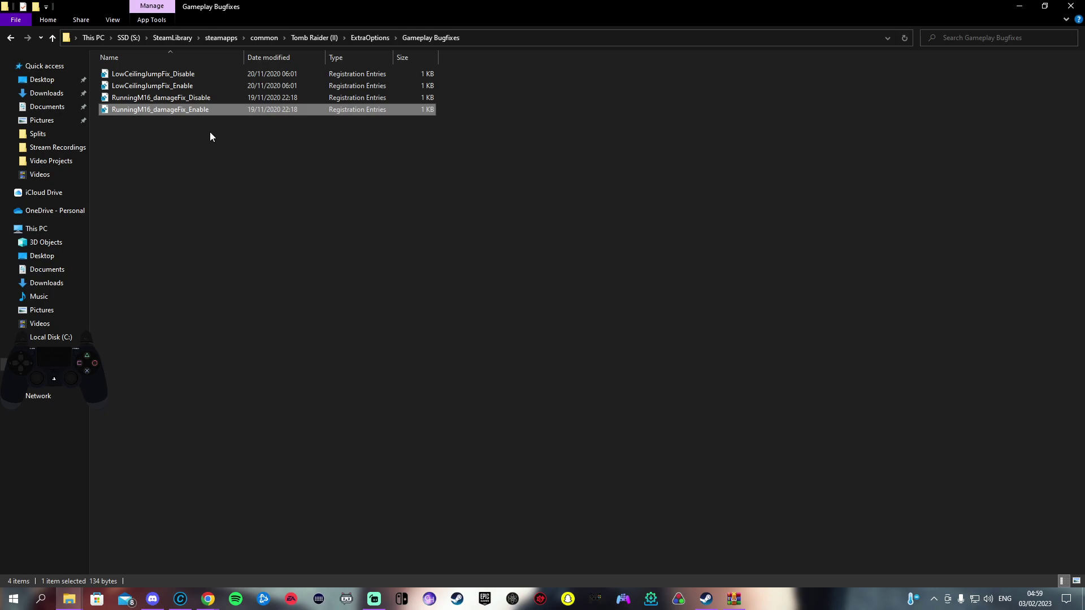
pyautogui.doubleClick(188, 99)
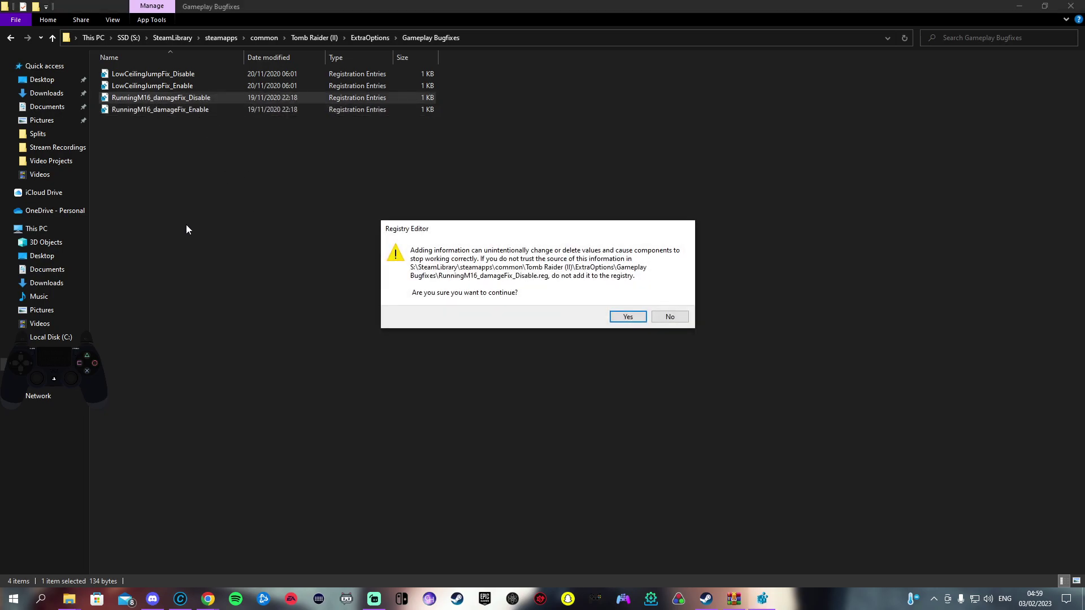
pyautogui.click(626, 317)
pyautogui.click(670, 304)
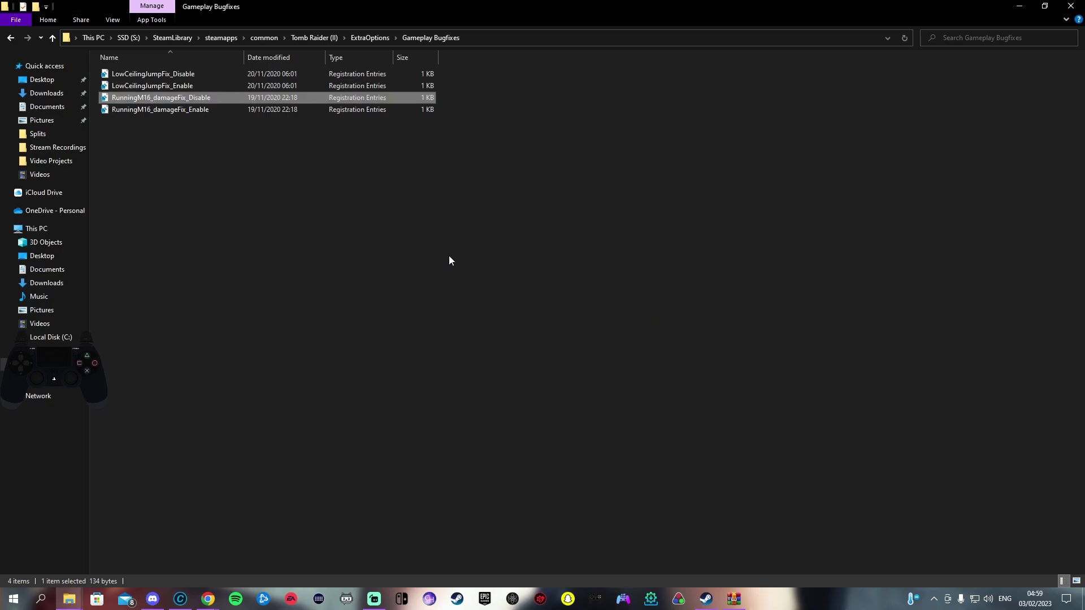
# - Go back up from Gameplay Bugfixes to the main Tomb Raider (II) folder and clear the selection
pyautogui.click(518, 239)
pyautogui.hotkey('alt', 'Left')
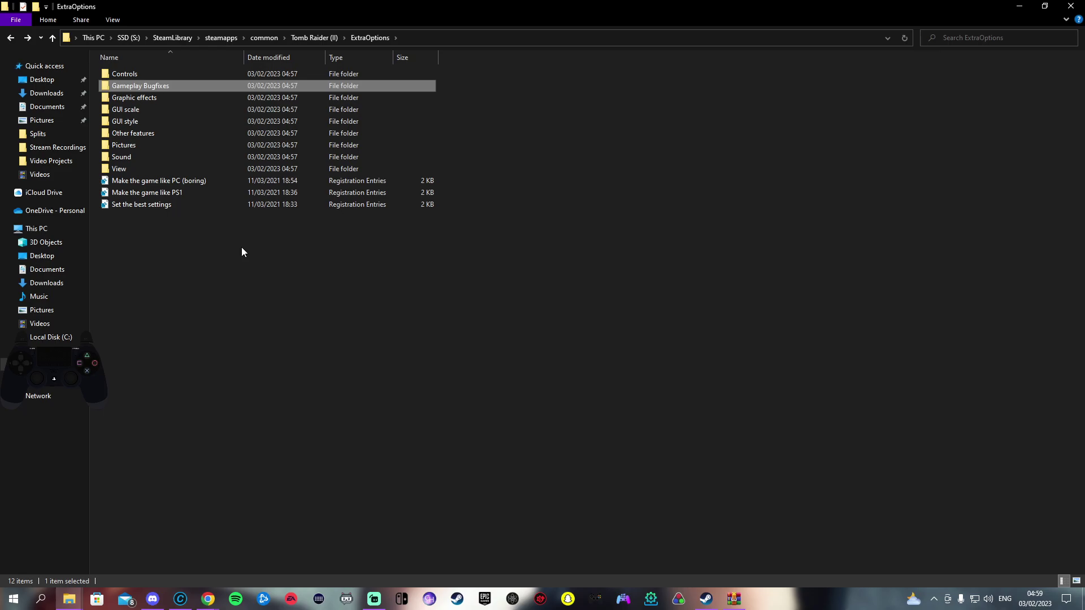
pyautogui.click(296, 303)
pyautogui.press('BackSpace')
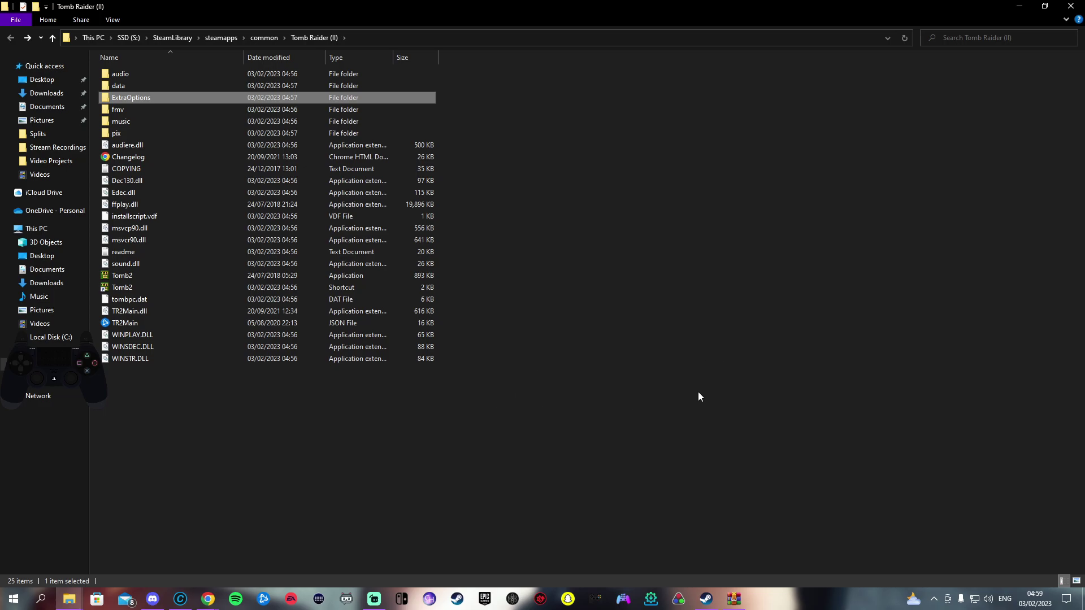
pyautogui.click(698, 395)
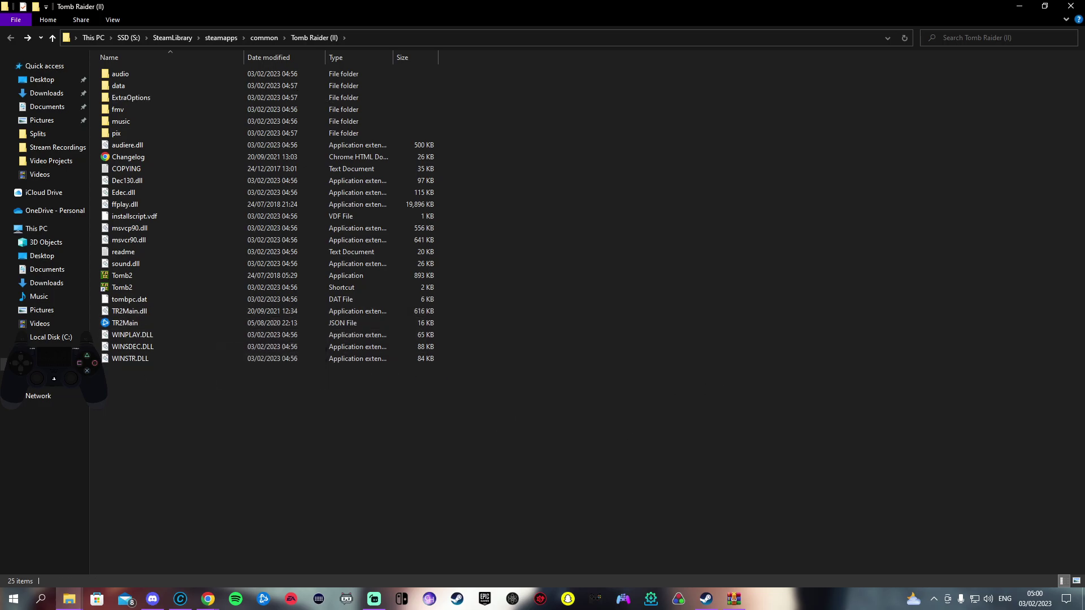
# - Switch to Chrome and try to download TR2 Enhanced HD Textures by VictorXD v1.1.zip from Google Drive, cancelling the save and minimizing the browser
pyautogui.moveTo(0, 351); pyautogui.dragTo(683, 1)
pyautogui.click(340, 8)
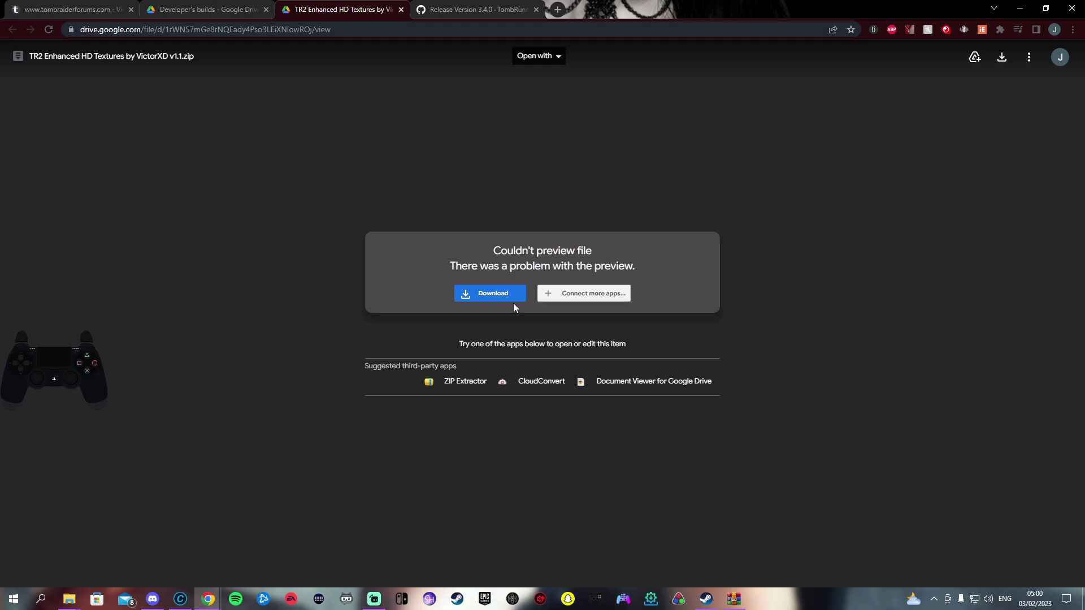
pyautogui.click(493, 293)
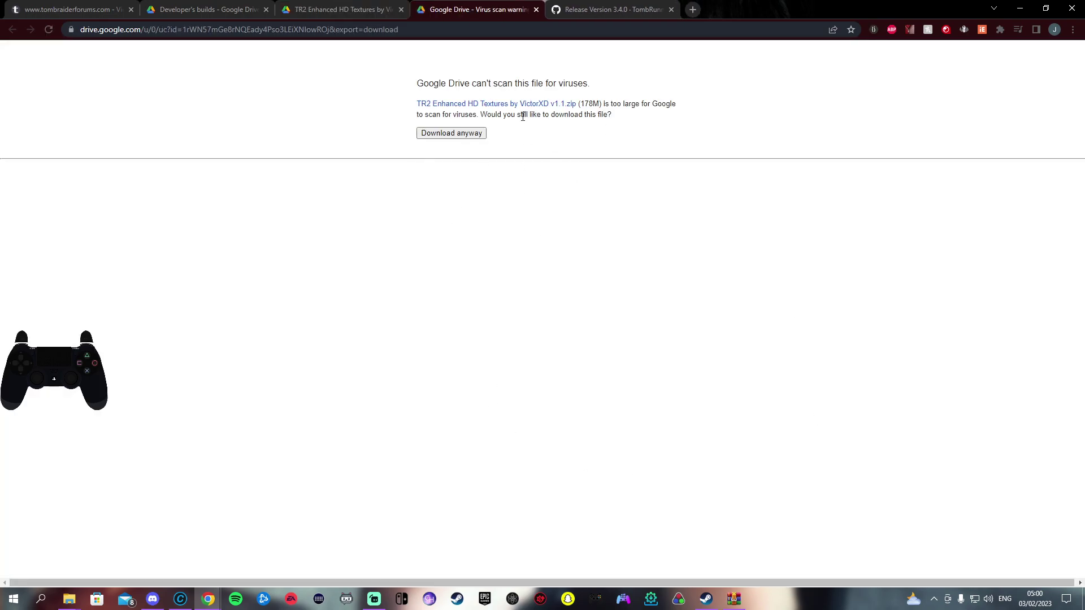
pyautogui.click(475, 134)
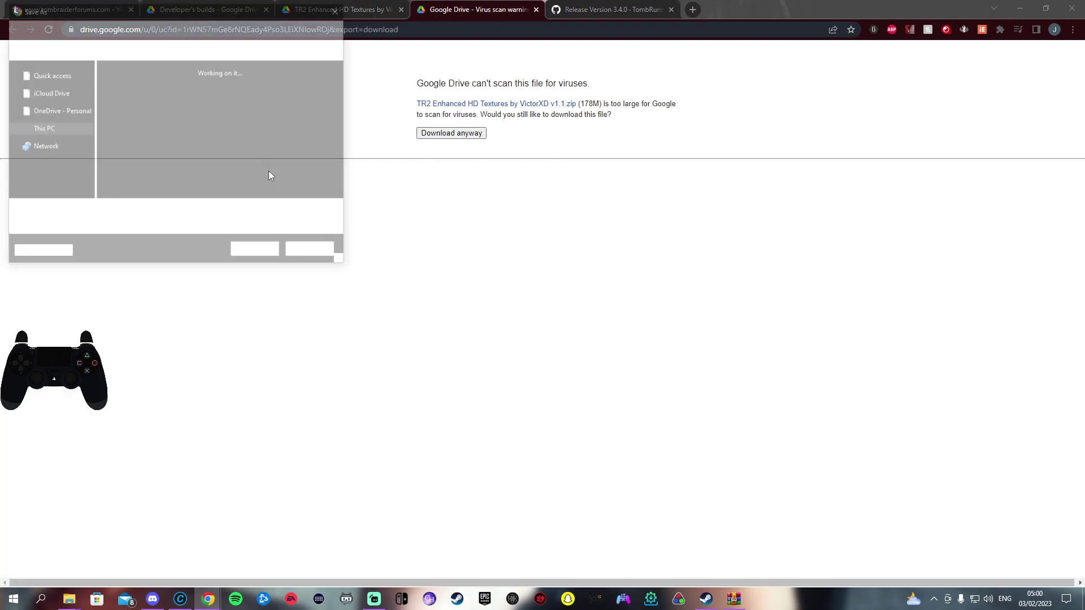
pyautogui.click(330, 251)
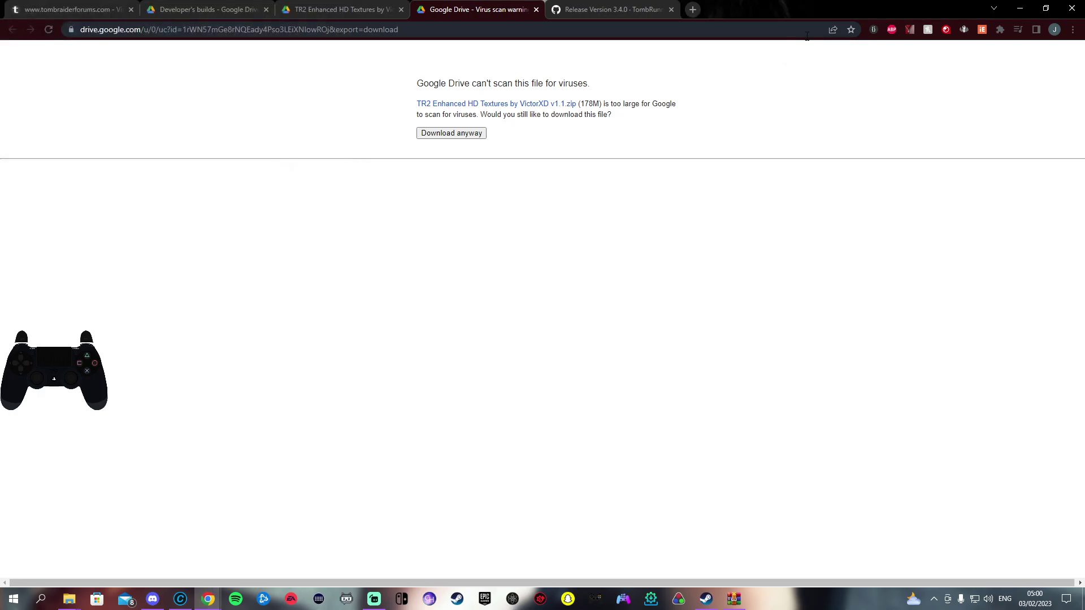
pyautogui.click(1019, 9)
# - Close the TR2Main archive and arrange the HD textures archive next to a reduced Tomb Raider (II) folder window on the desktop
pyautogui.doubleClick(799, 15)
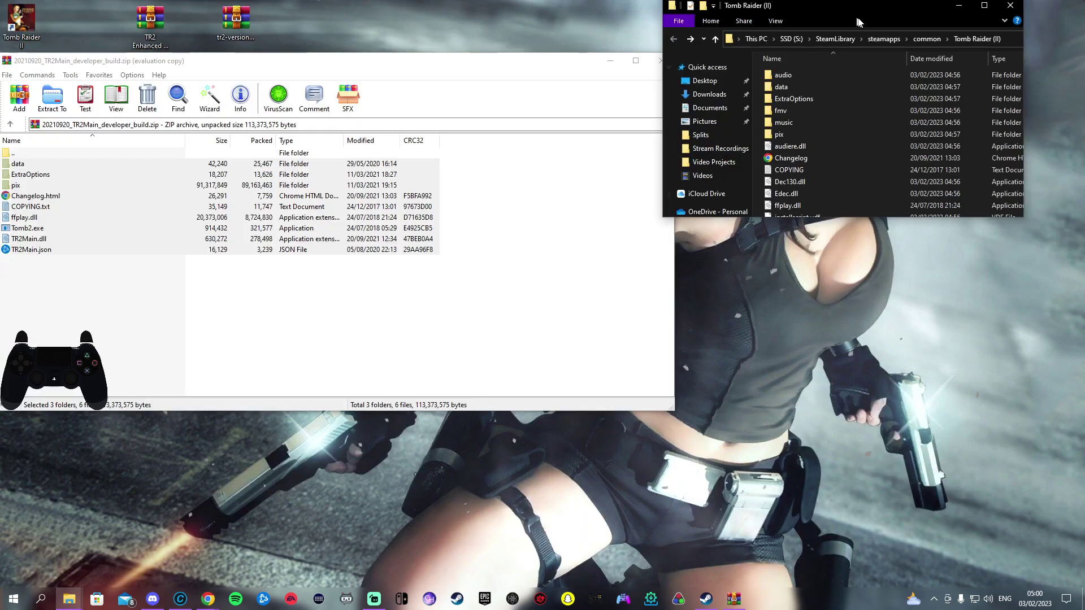
pyautogui.moveTo(864, 21); pyautogui.dragTo(961, 71)
pyautogui.click(662, 61)
pyautogui.click(154, 31)
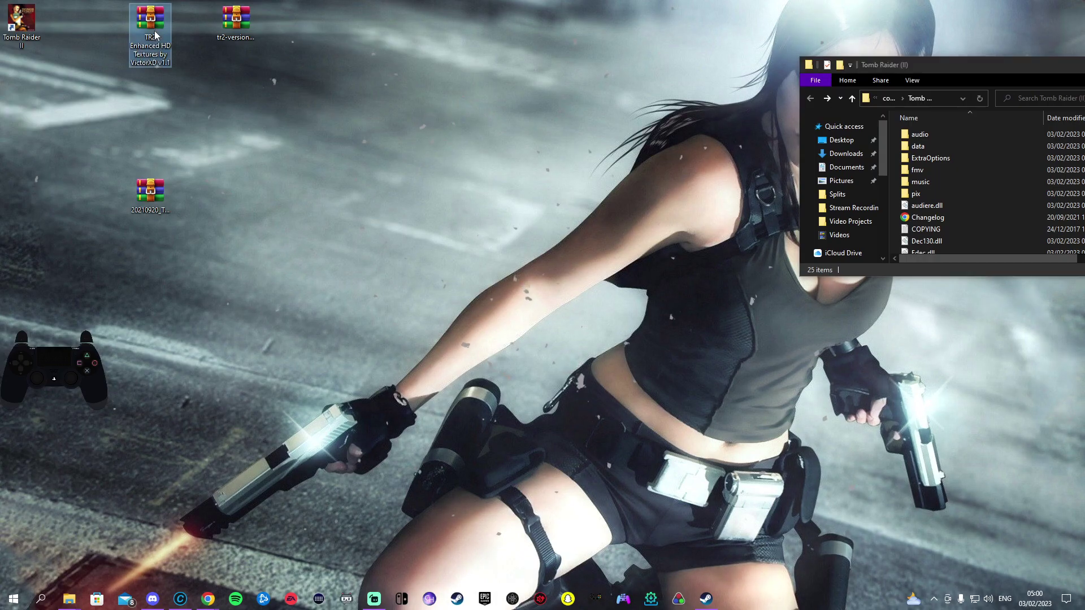
pyautogui.moveTo(155, 35); pyautogui.dragTo(328, 152)
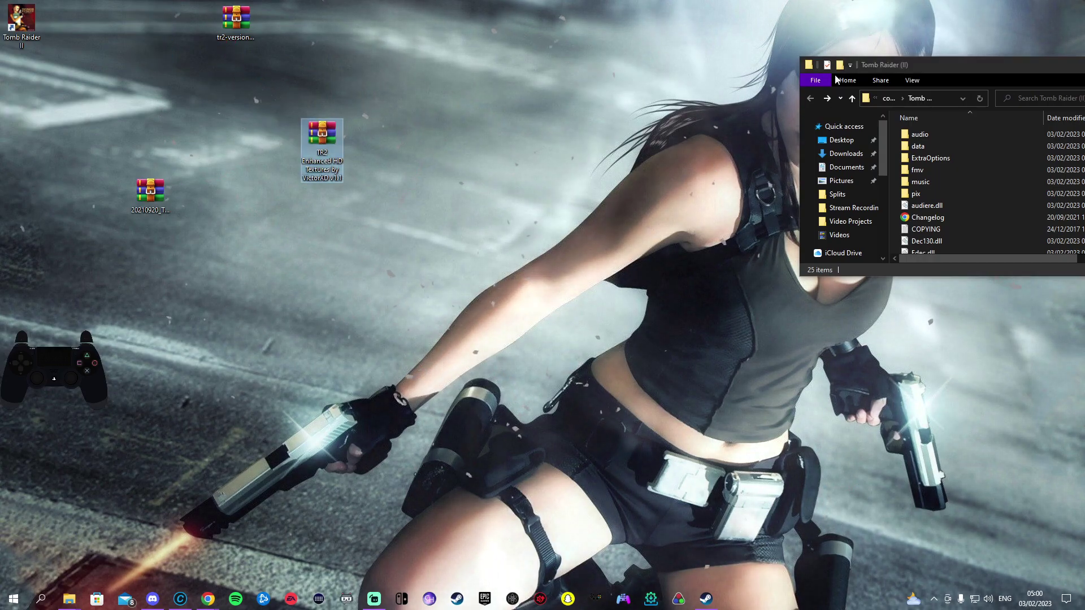
pyautogui.moveTo(870, 64); pyautogui.dragTo(647, 47)
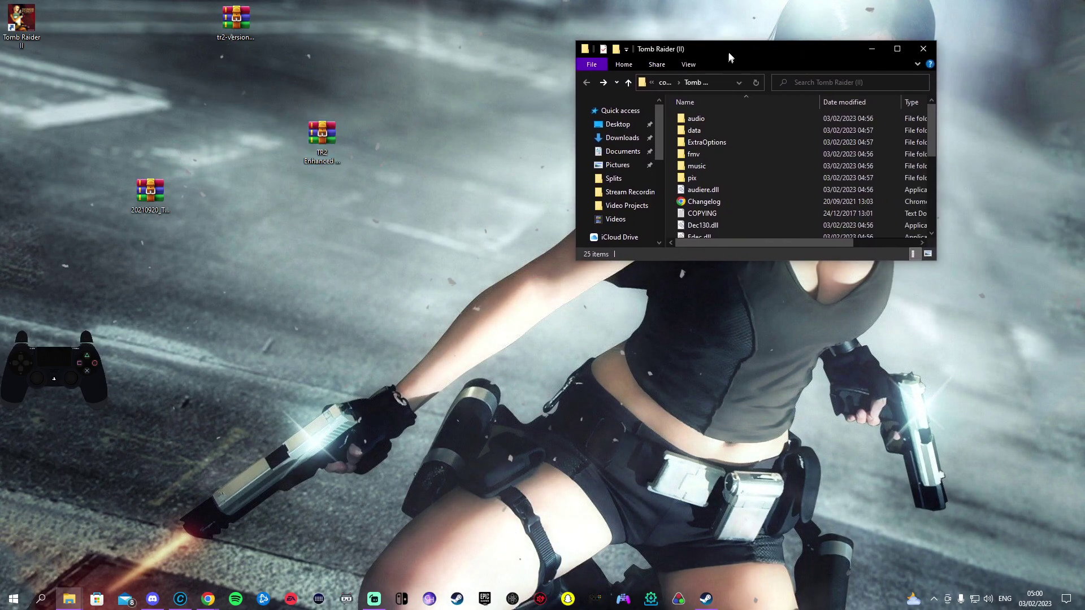
# - Extract the textures folder from the TR2 Enhanced HD Textures archive into the Tomb Raider (II) folder and check its contents
pyautogui.doubleClick(339, 146)
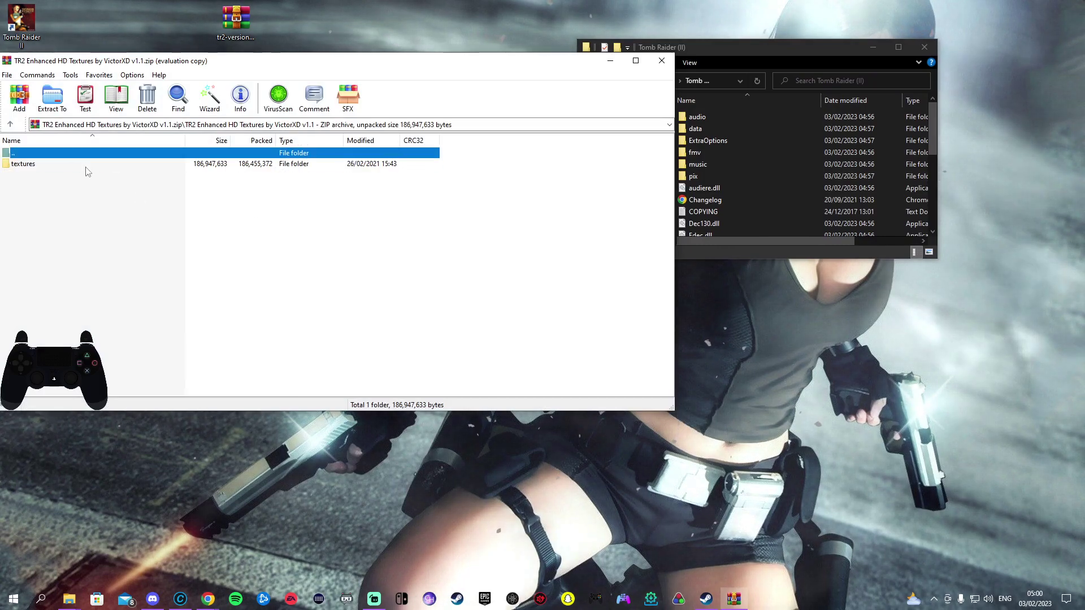
pyautogui.moveTo(22, 164); pyautogui.dragTo(685, 194)
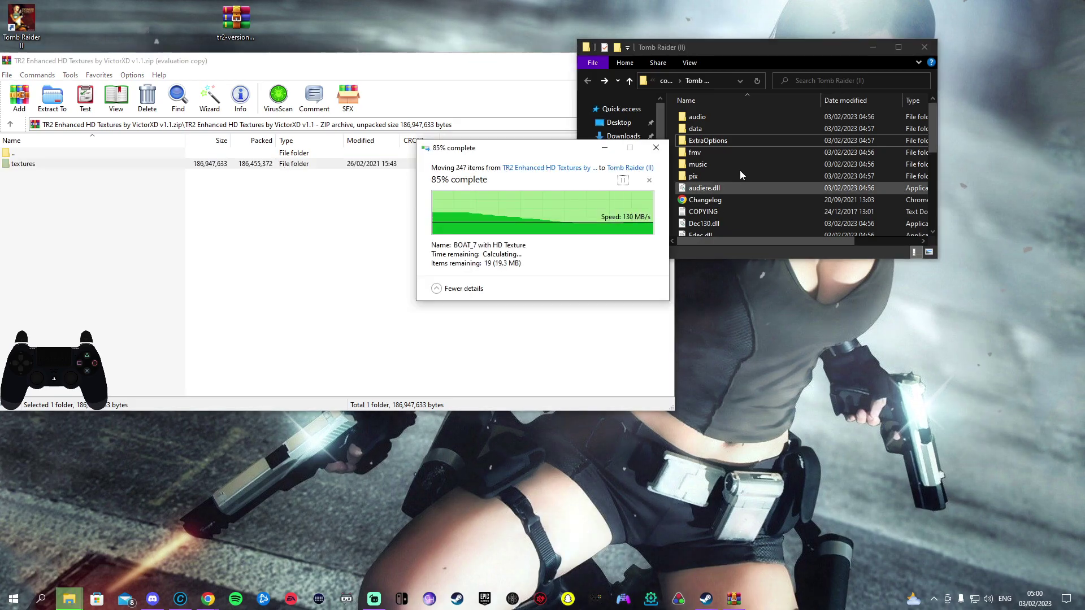
pyautogui.click(898, 46)
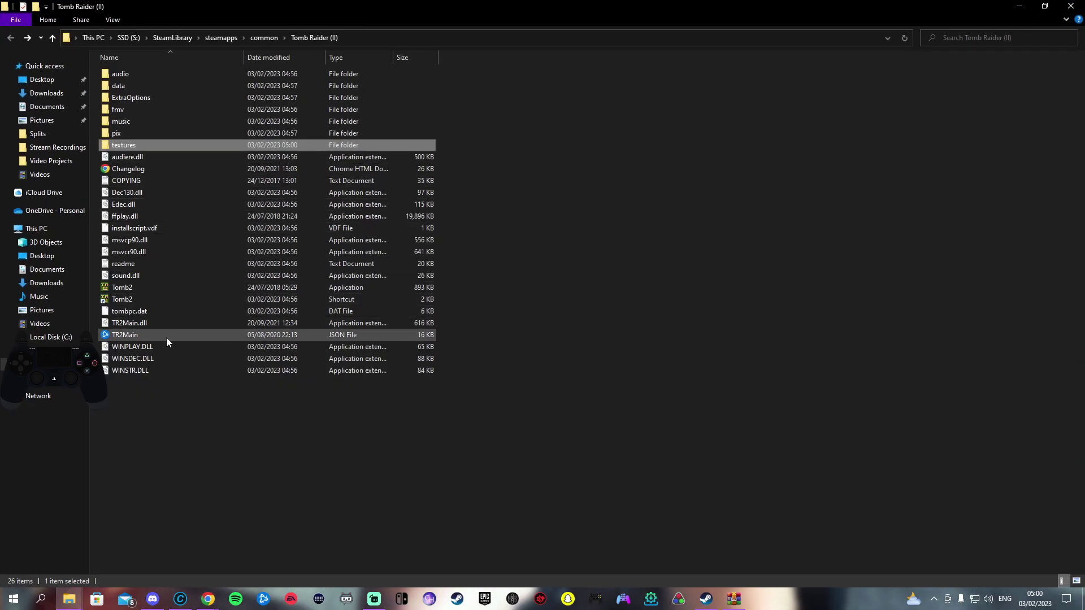
pyautogui.doubleClick(135, 148)
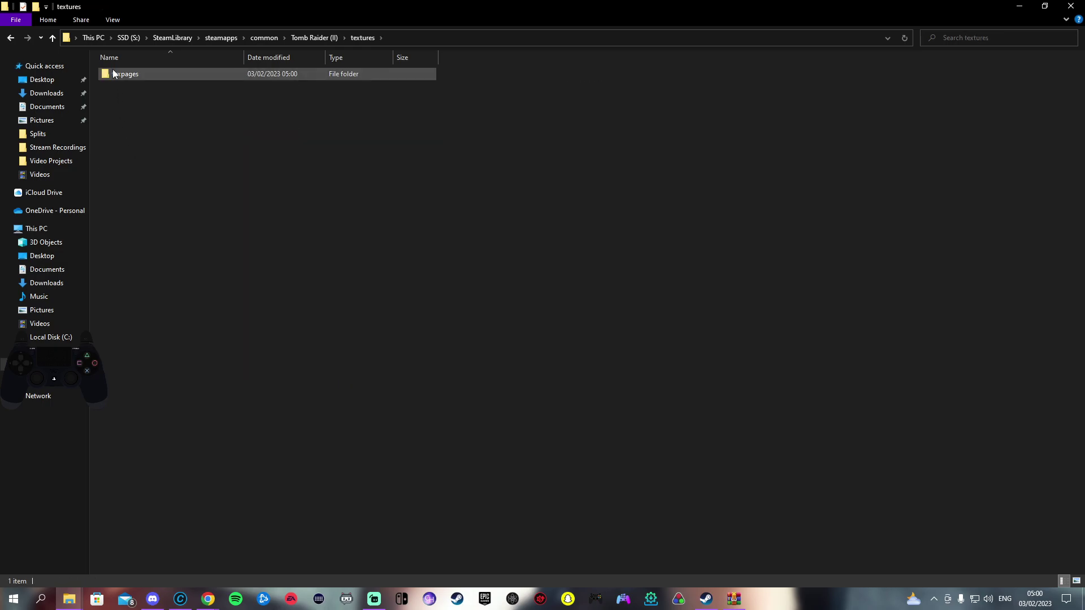
pyautogui.hotkey('alt', 'Left')
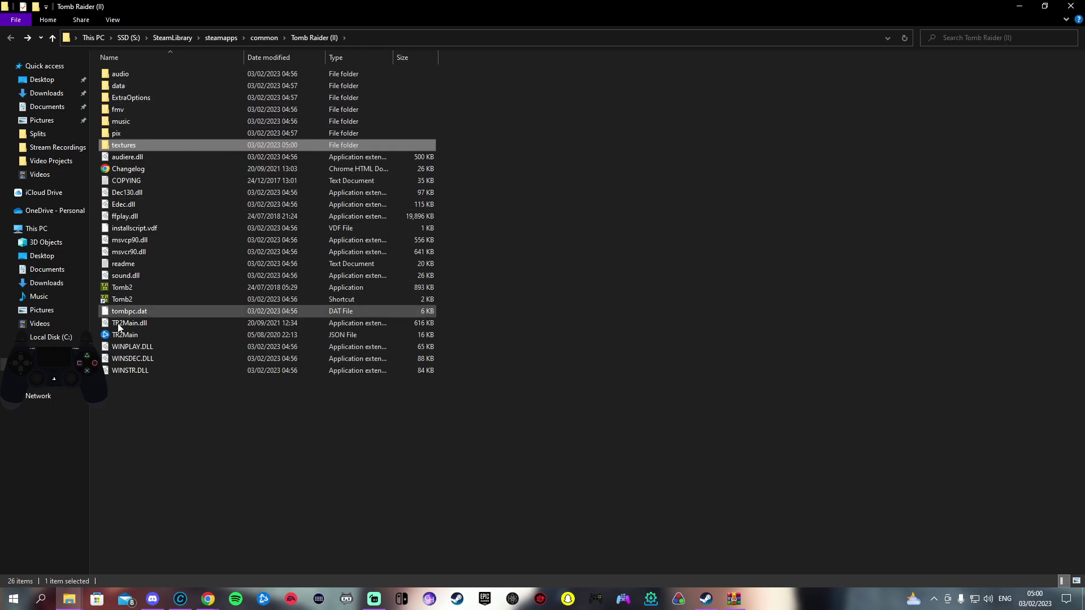
# - Launch the Tomb2 application, enter Lara's Home to inspect the HD textures in game, and minimize the game
pyautogui.click(128, 289)
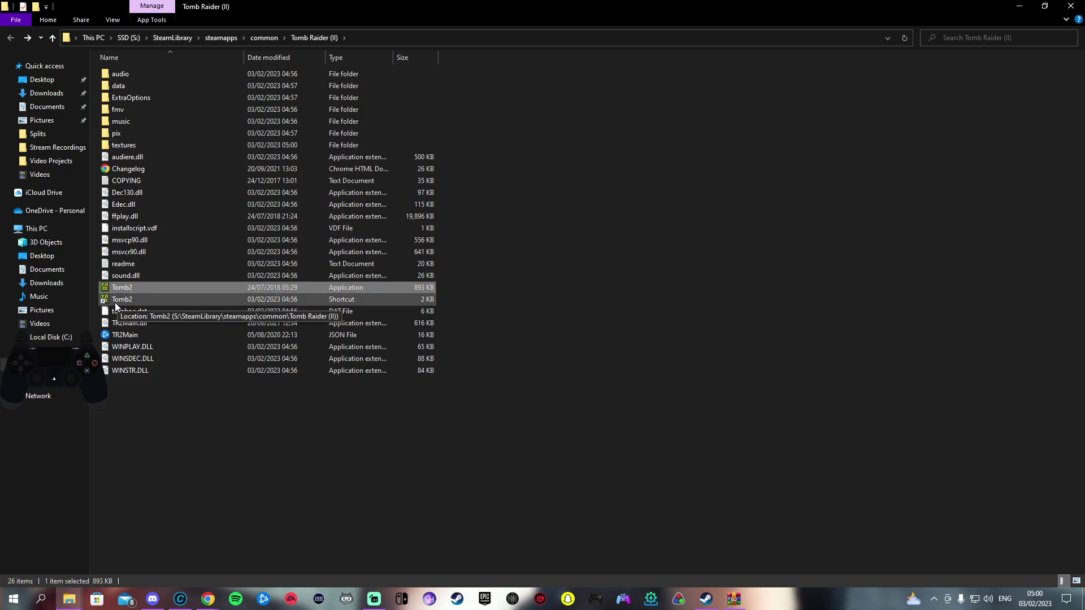
pyautogui.press('Return')
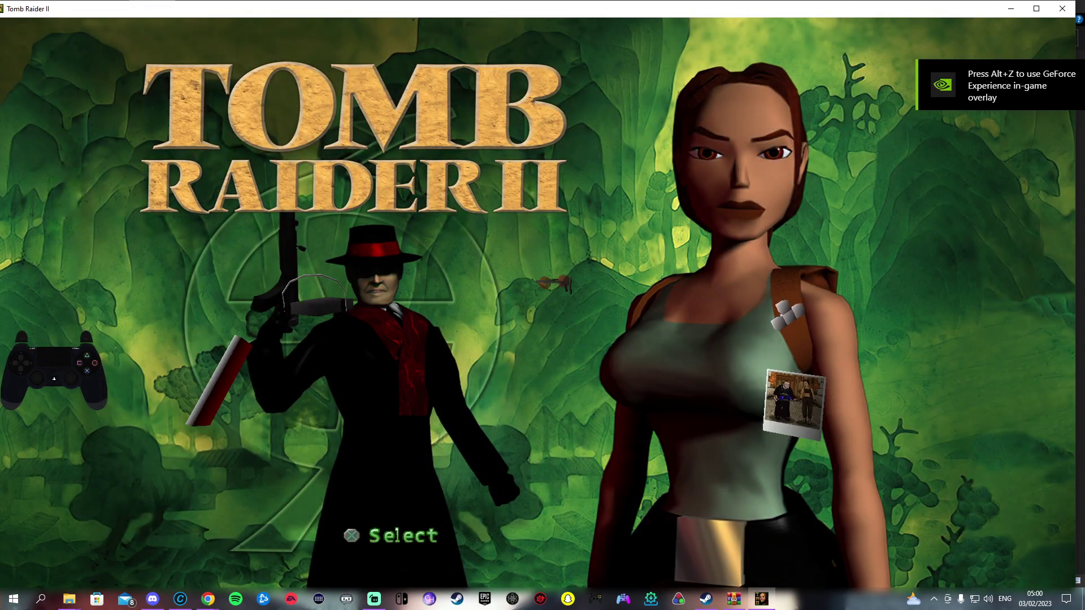
pyautogui.press('Right')
pyautogui.press('Return')
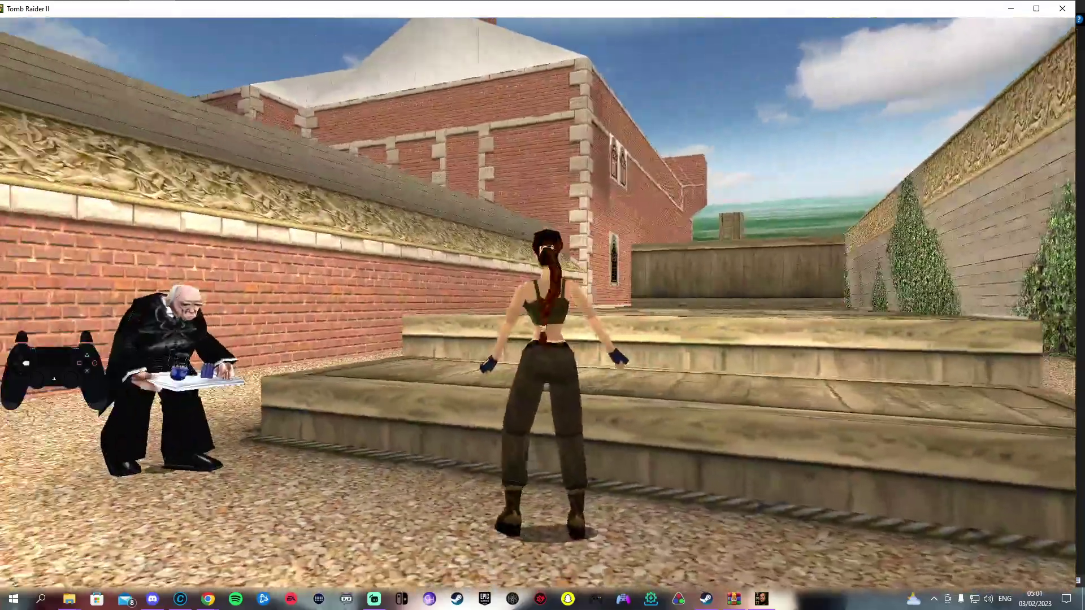
pyautogui.press('Right')
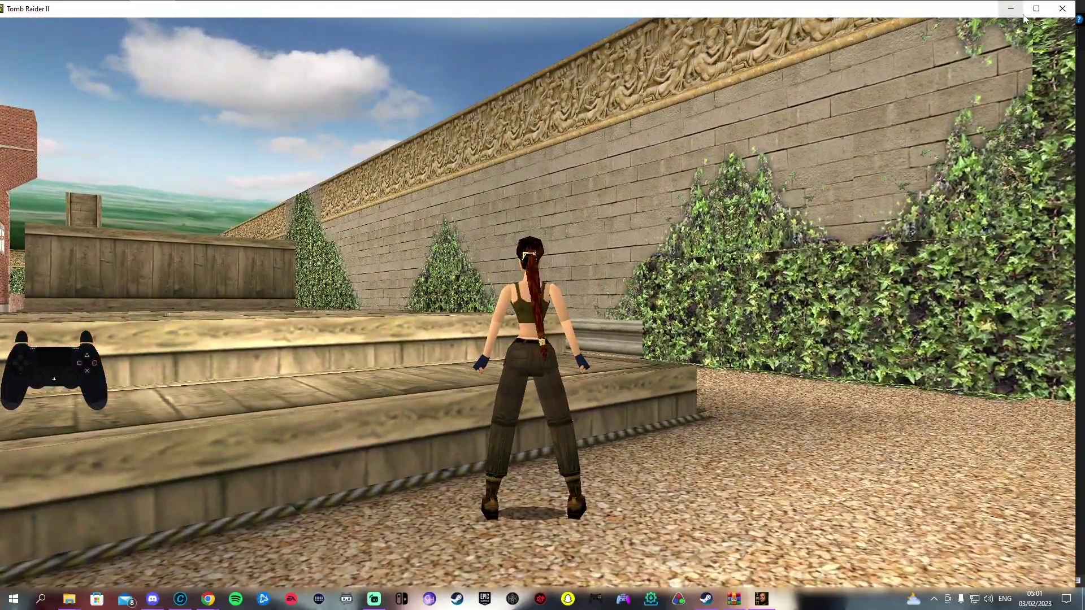
pyautogui.click(1011, 8)
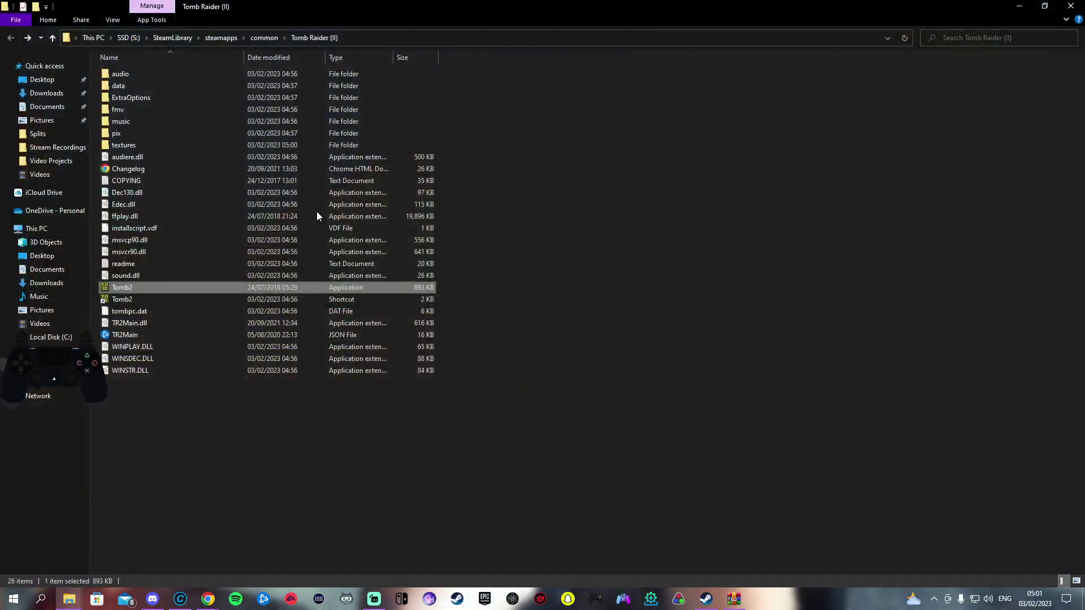
pyautogui.rightClick(125, 145)
pyautogui.click(232, 425)
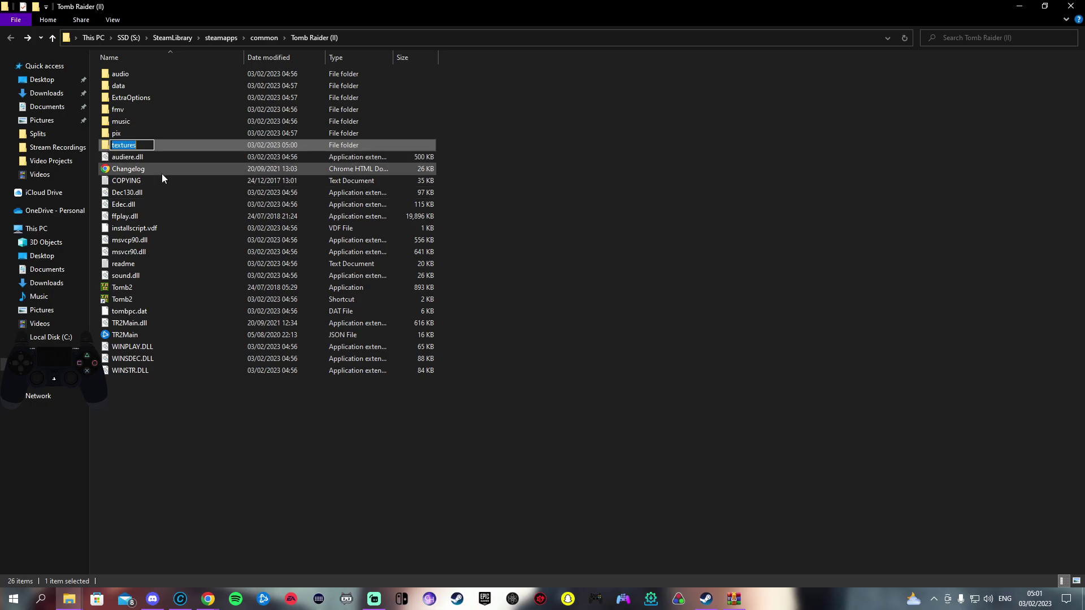
pyautogui.press('End')
pyautogui.write('s')
pyautogui.press('BackSpace')
pyautogui.press('Return')
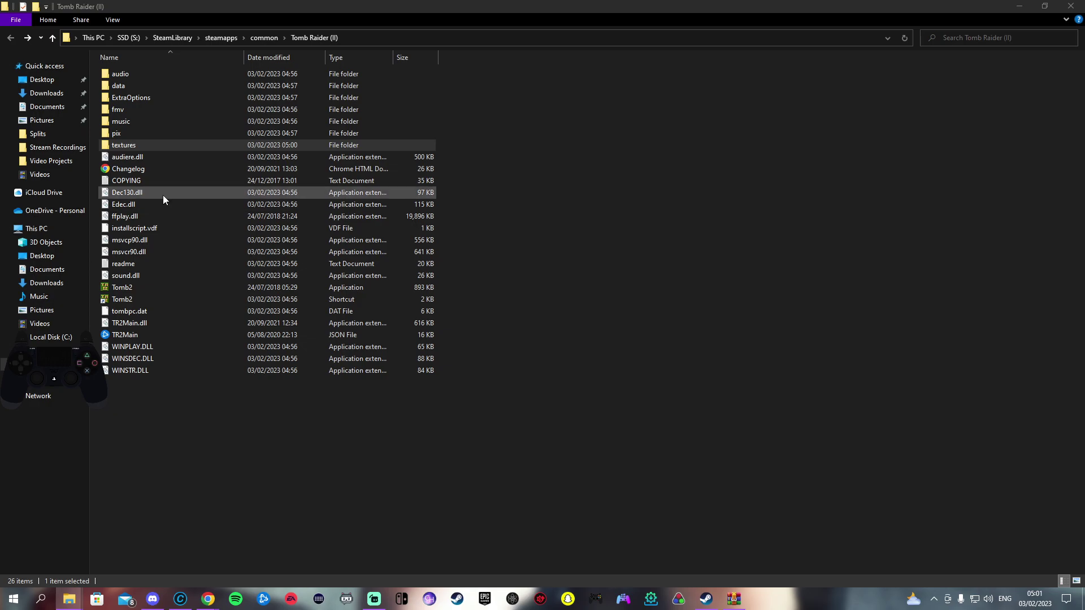
# - Add the custom background PNG to the textures folder, preview the image, and return to the Tomb Raider (II) folder
pyautogui.doubleClick(145, 144)
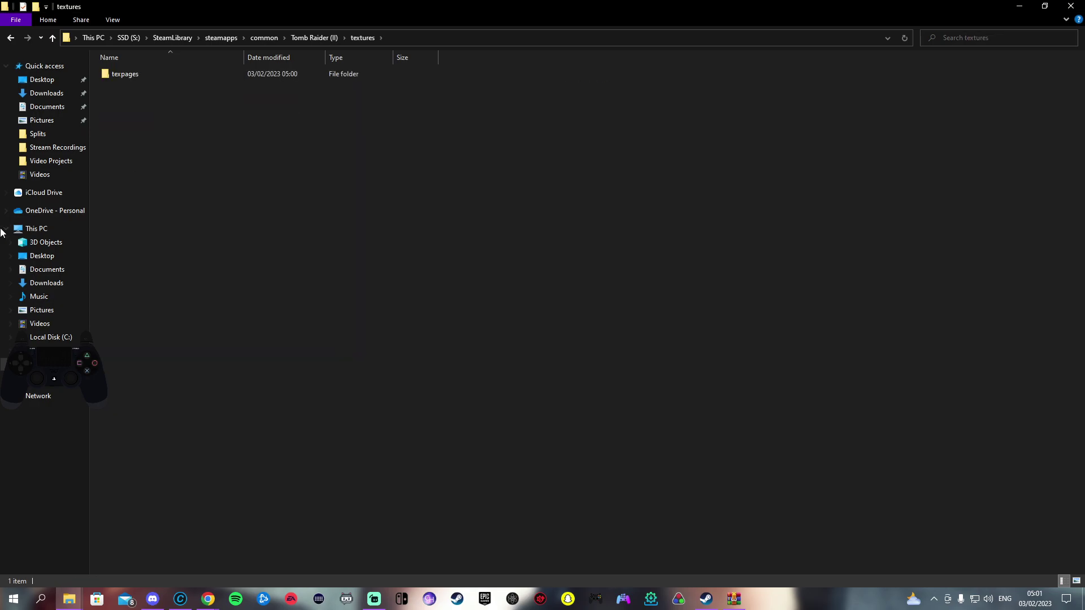
pyautogui.moveTo(1, 317); pyautogui.dragTo(317, 282)
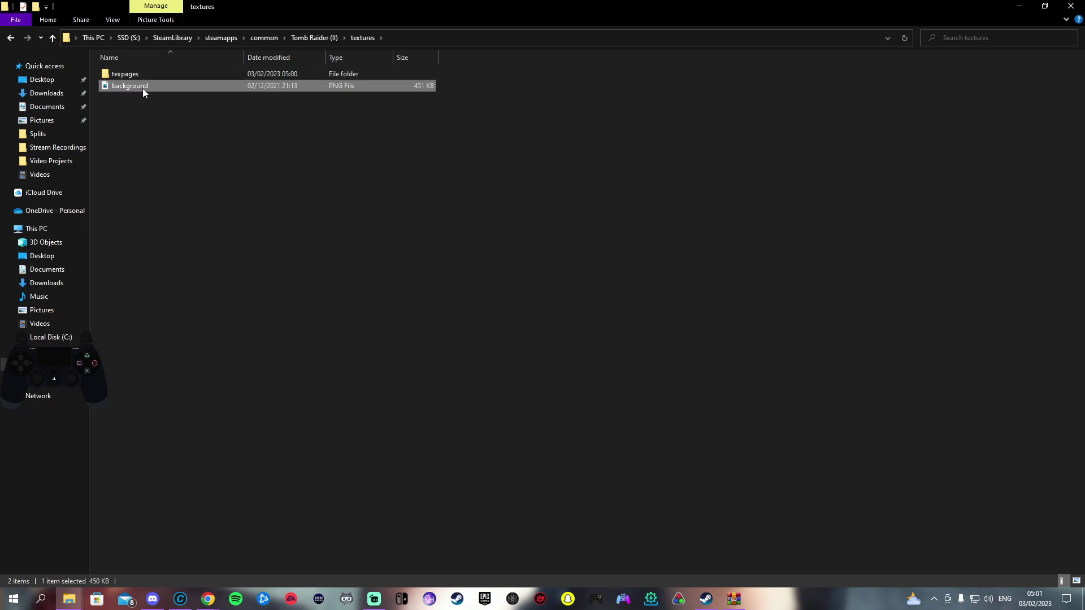
pyautogui.doubleClick(195, 88)
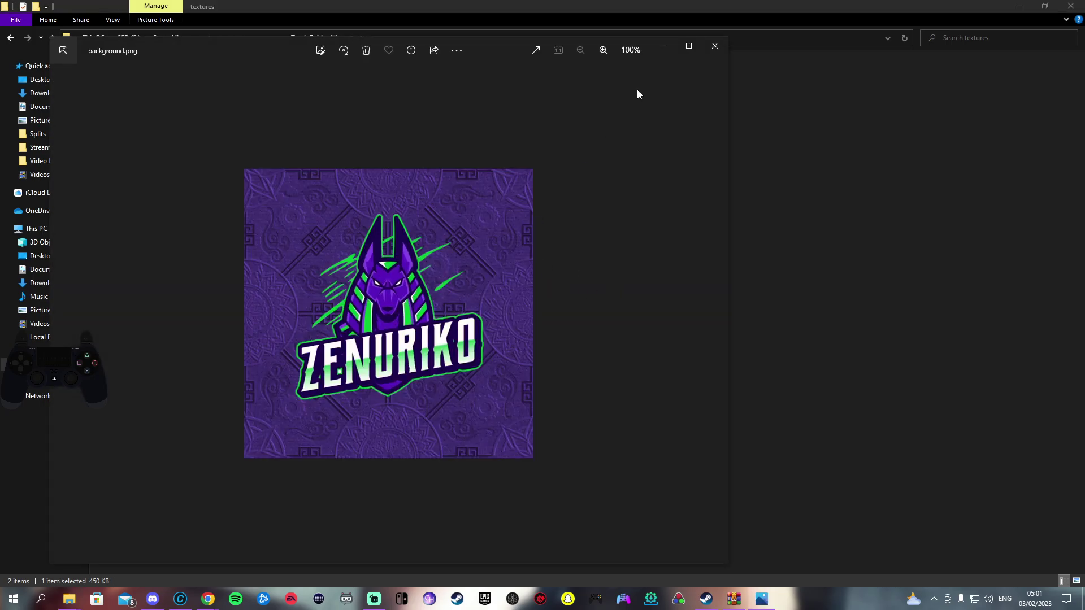
pyautogui.click(714, 45)
pyautogui.press('BackSpace')
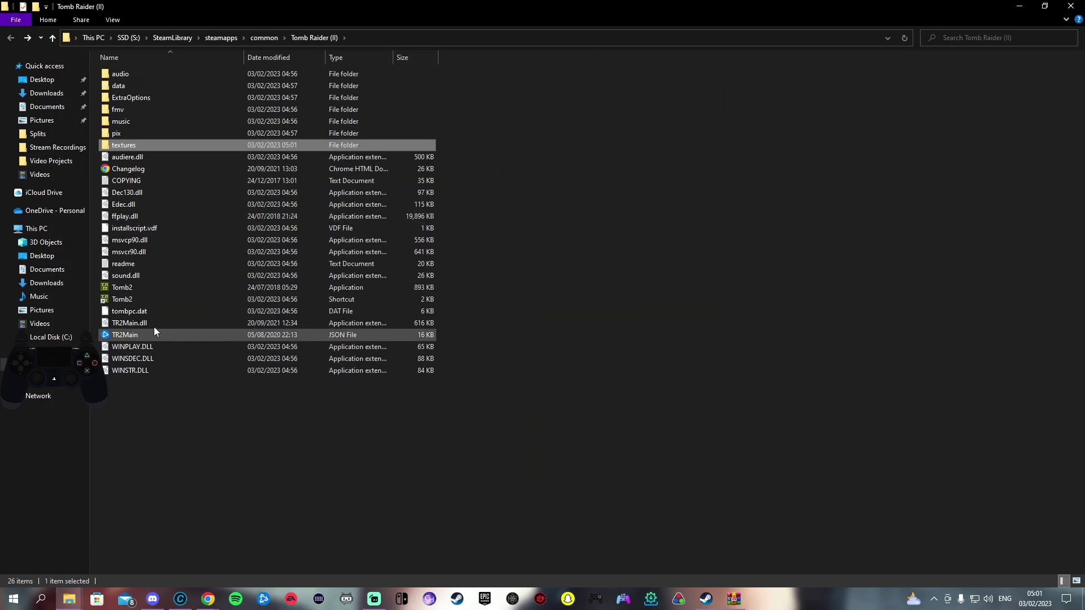
# - Launch the Tomb2 application again, check the custom background in the in-game inventory, and close the game
pyautogui.click(145, 290)
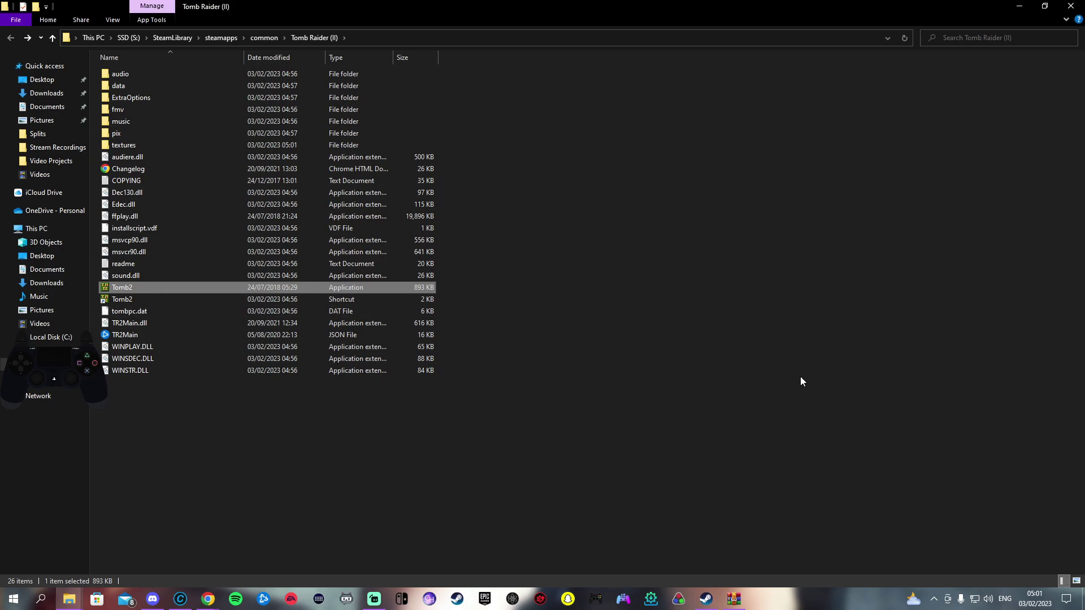
pyautogui.press('Return')
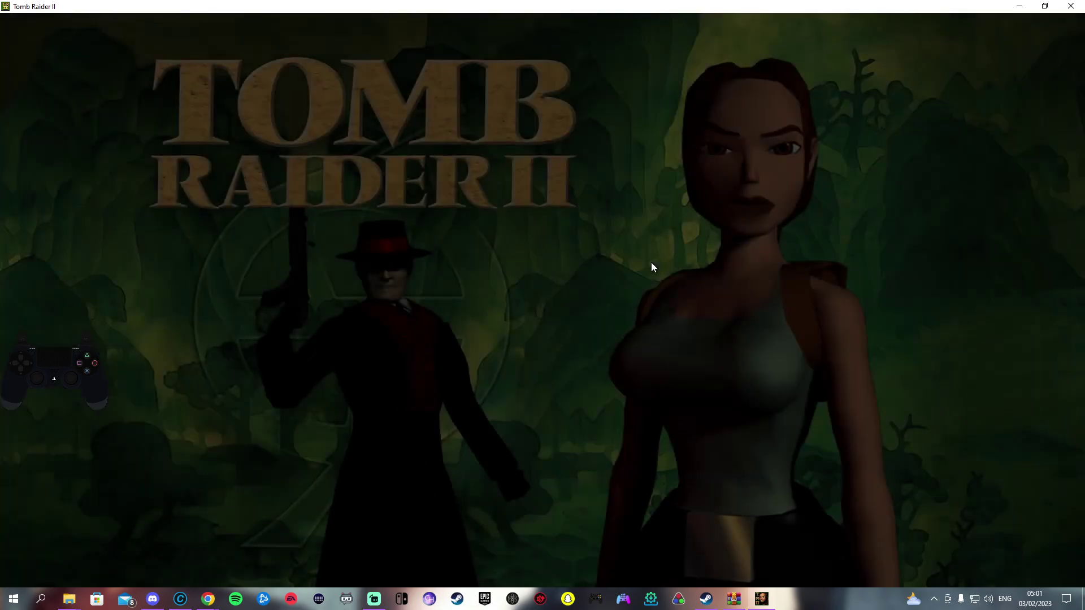
pyautogui.press('Return')
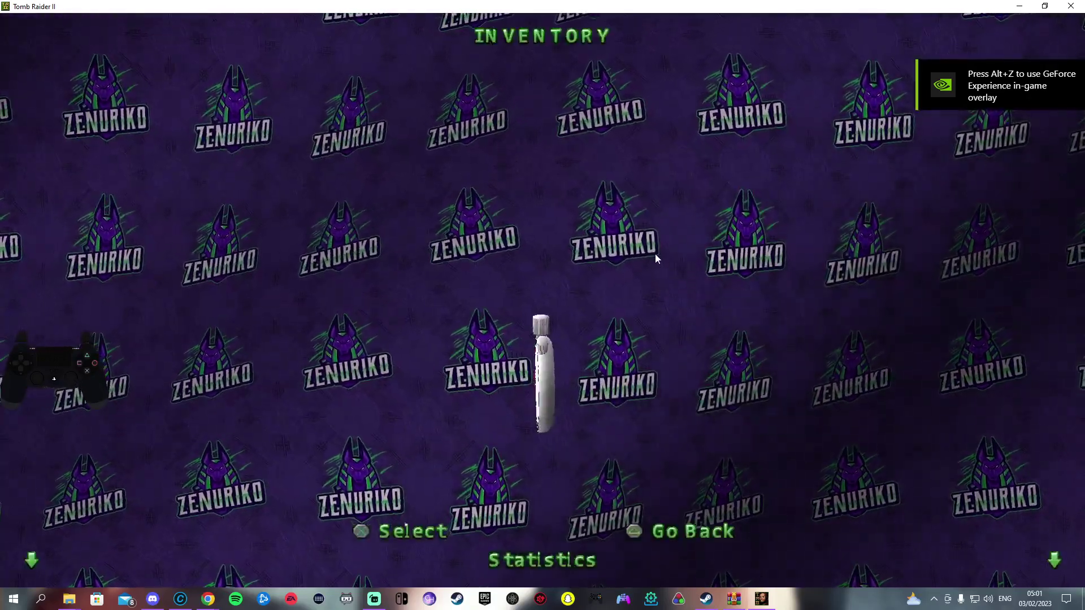
pyautogui.click(1070, 6)
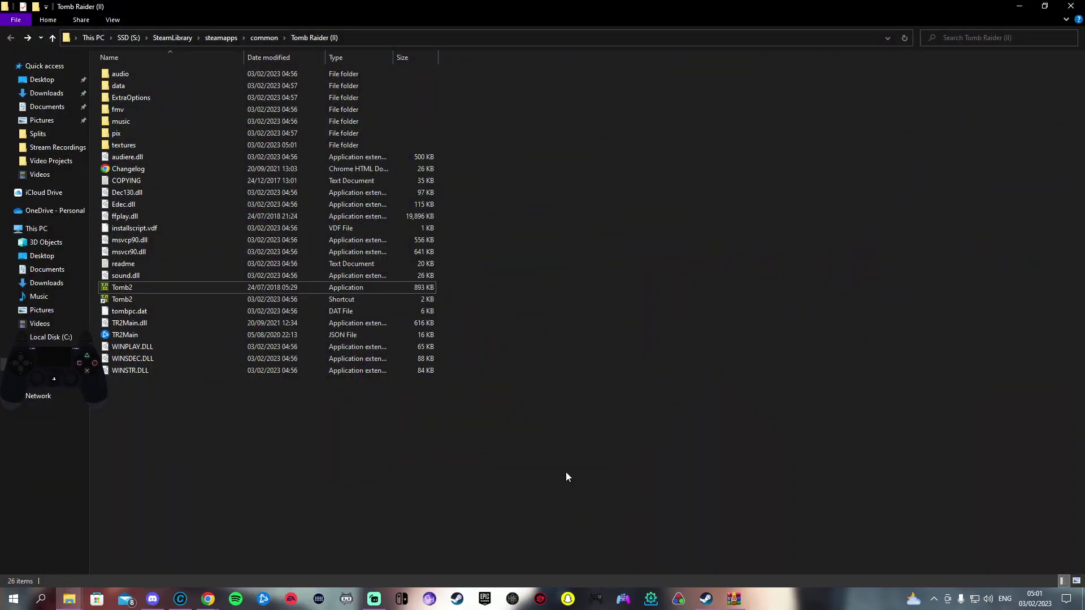
# - Delete everything inside the Tomb Raider (II) folder and minimize its window
pyautogui.moveTo(675, 485); pyautogui.dragTo(199, 74)
pyautogui.rightClick(205, 136)
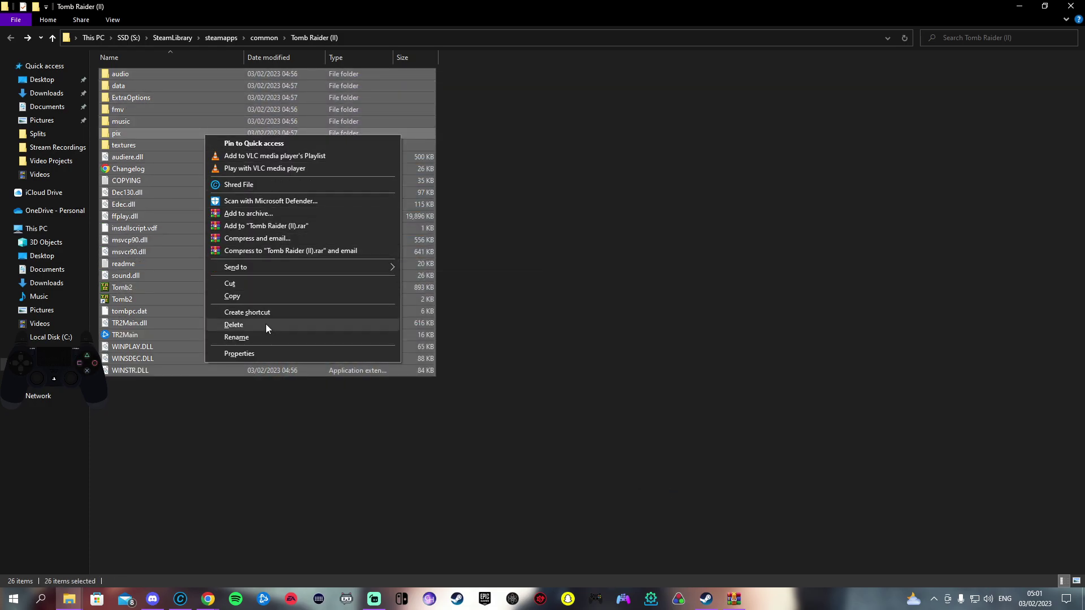
pyautogui.click(266, 323)
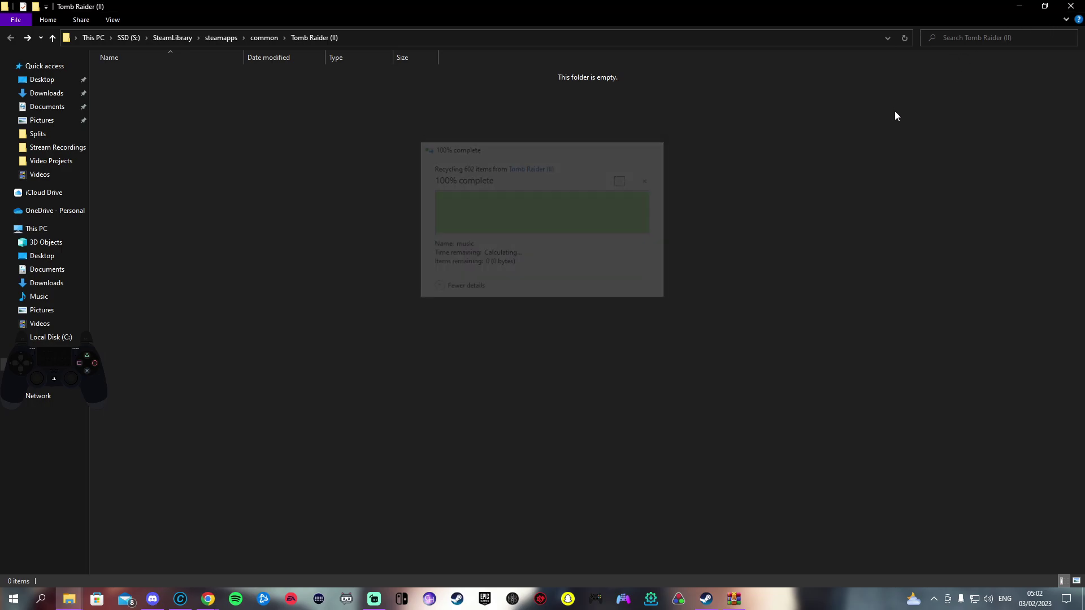
pyautogui.click(1019, 6)
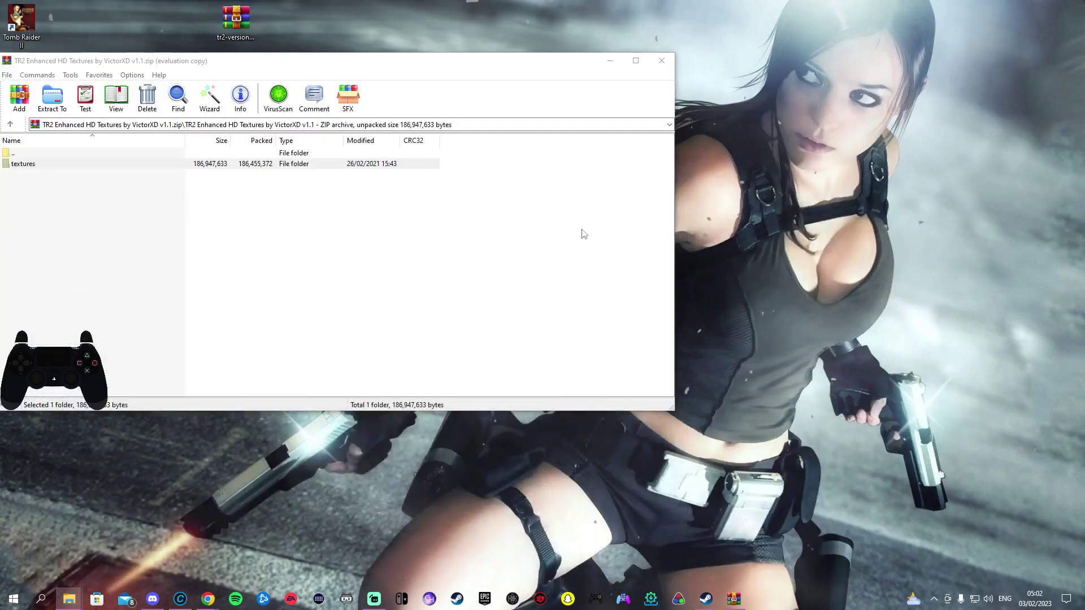
# - Switch to Steam and verify the integrity of Tomb Raider II's local files, closing the game's properties
pyautogui.click(705, 598)
pyautogui.click(1009, 240)
pyautogui.moveTo(1018, 303)
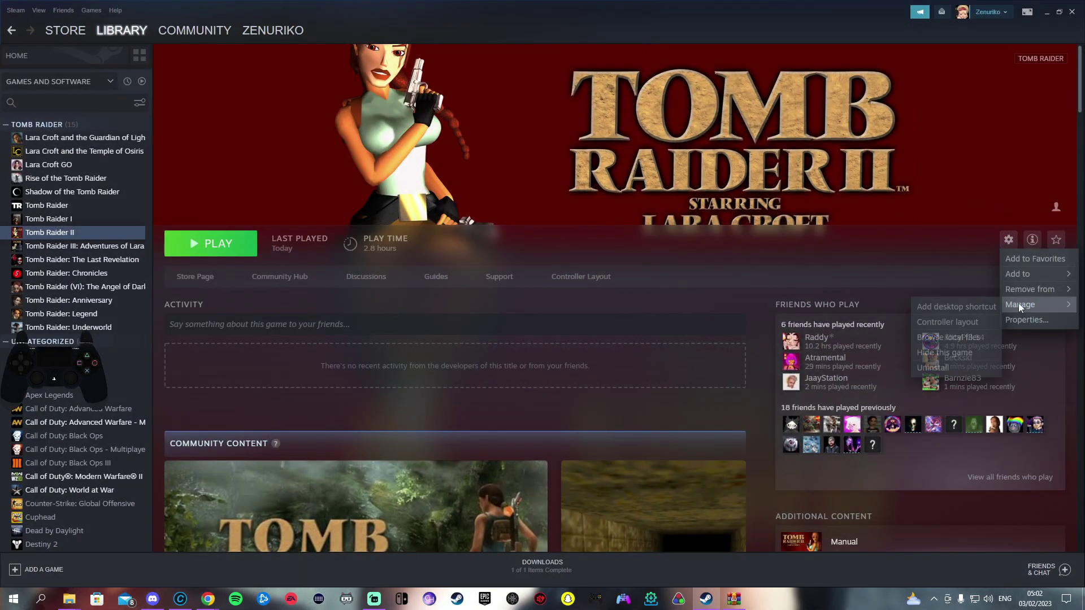
pyautogui.click(1023, 321)
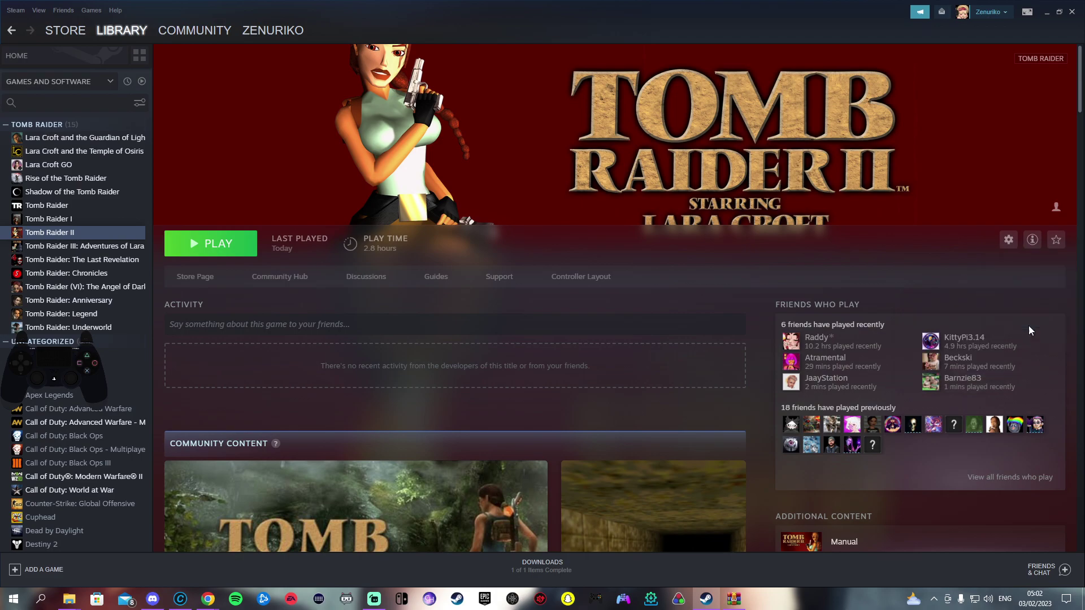
pyautogui.click(364, 238)
pyautogui.click(667, 310)
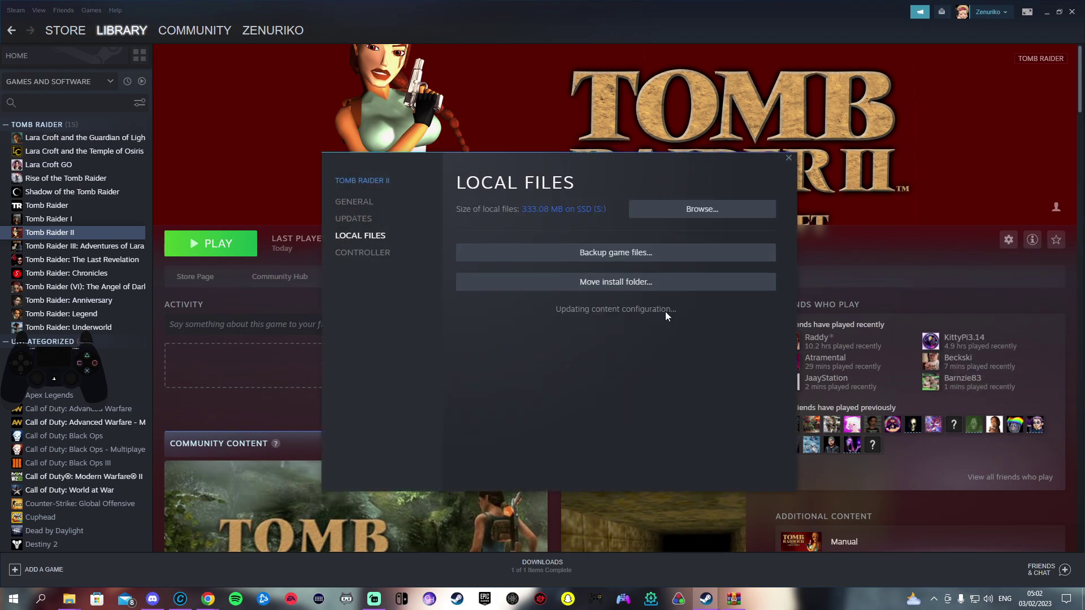
pyautogui.click(790, 157)
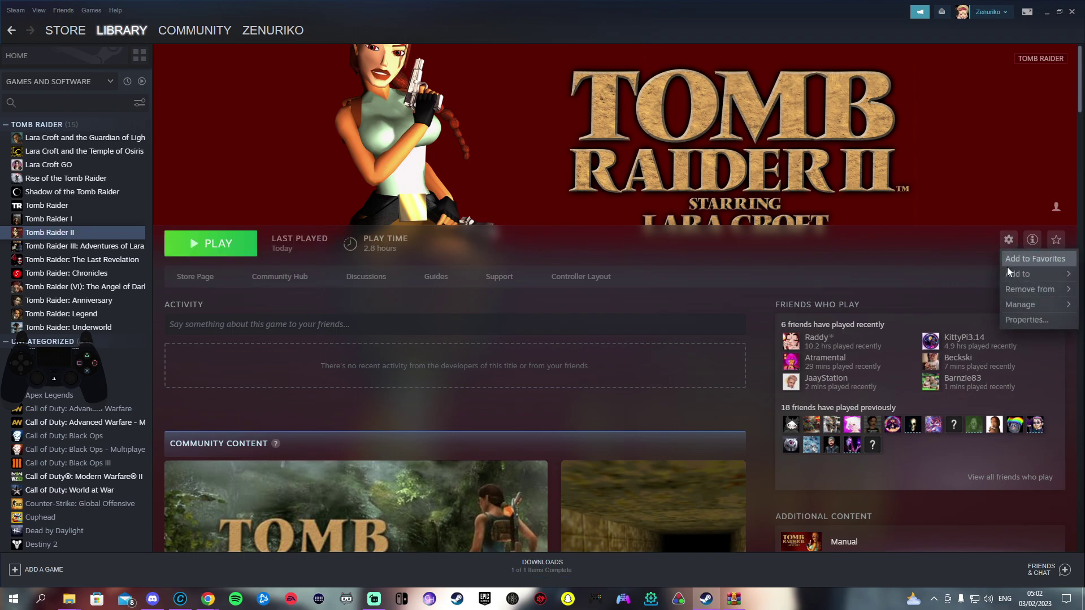
# - Browse Tomb Raider II's local files from Steam and dock the folder window to one half of the desktop
pyautogui.click(961, 338)
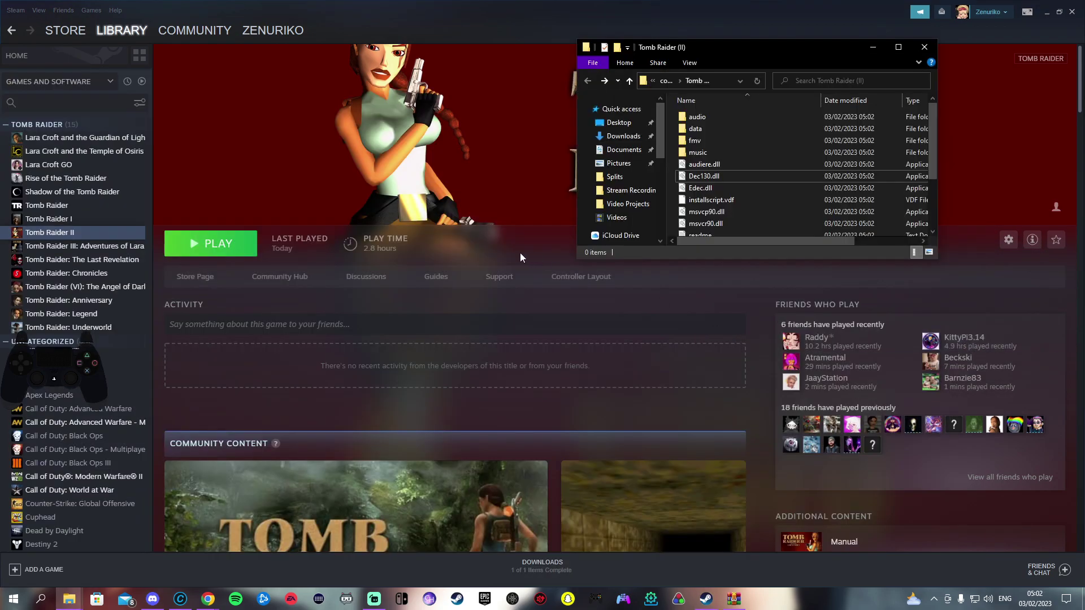
pyautogui.moveTo(753, 56); pyautogui.dragTo(1, 84)
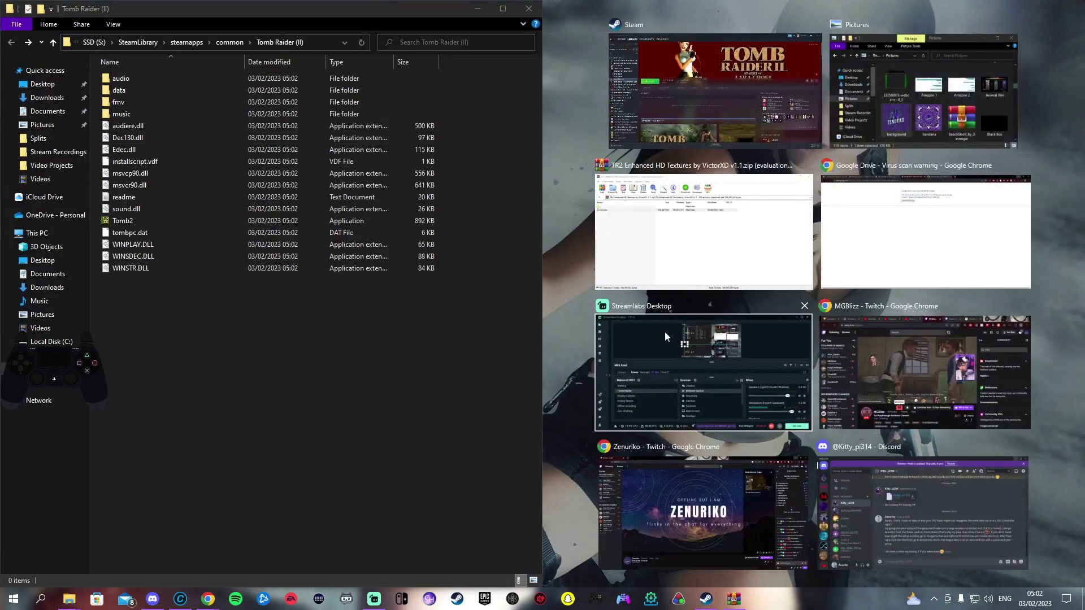
pyautogui.click(573, 161)
# - Switch to Chrome and try to download tr2-version-swapper.zip from the Version 3.4.0 GitHub release, cancelling the save and minimizing the browser
pyautogui.moveTo(208, 602)
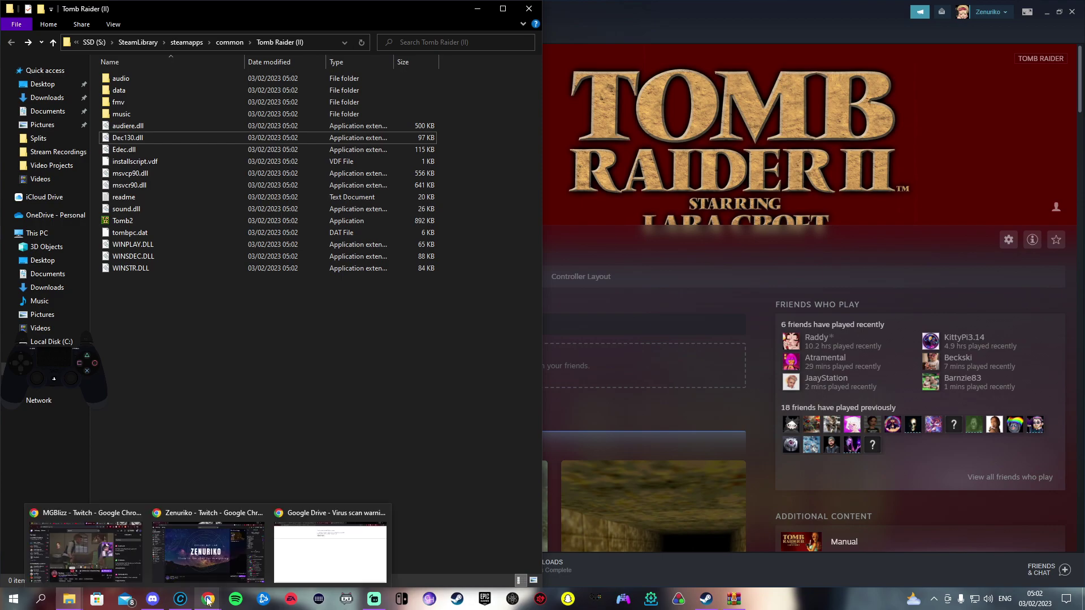
pyautogui.click(344, 571)
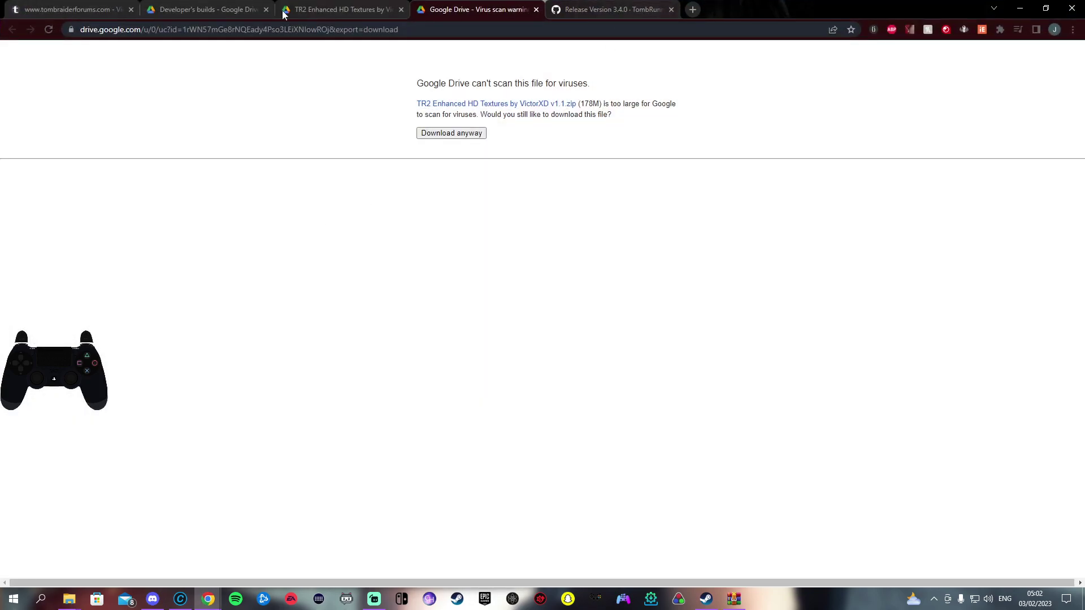
pyautogui.click(611, 10)
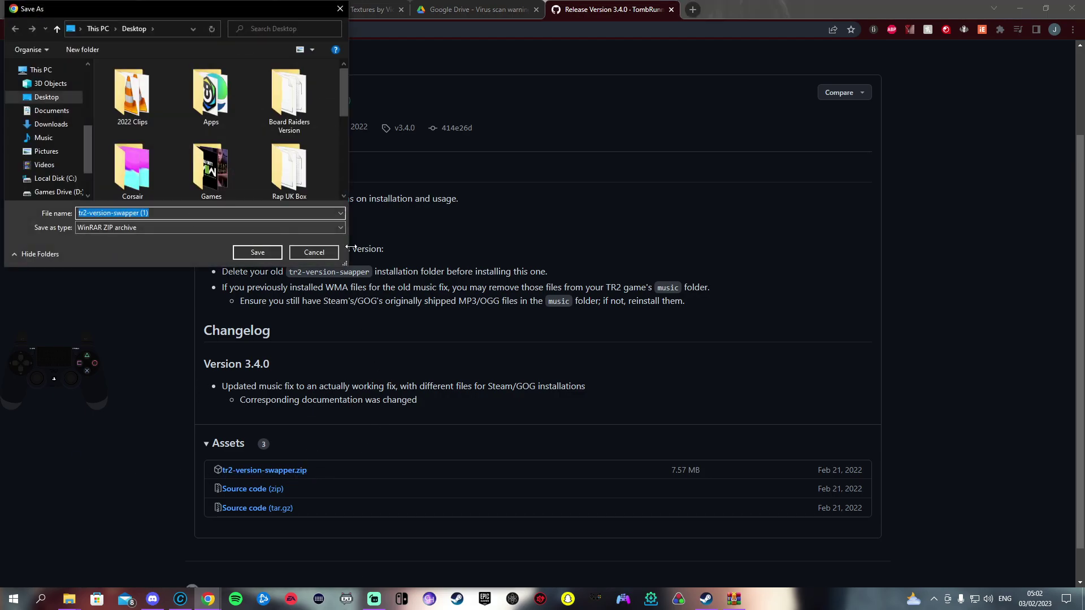
pyautogui.click(314, 253)
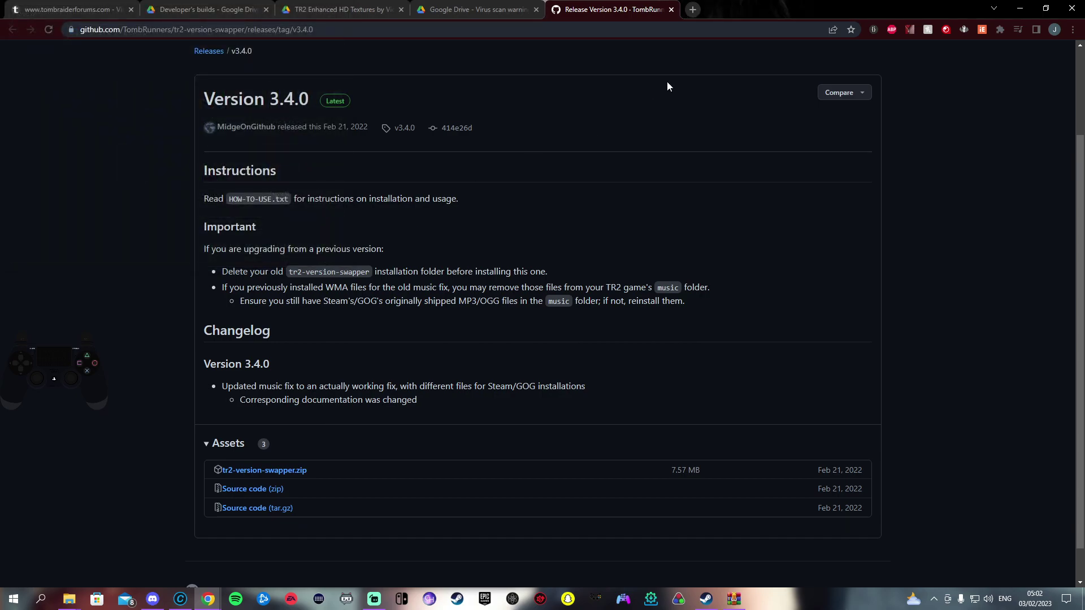
pyautogui.click(1072, 8)
pyautogui.click(1024, 6)
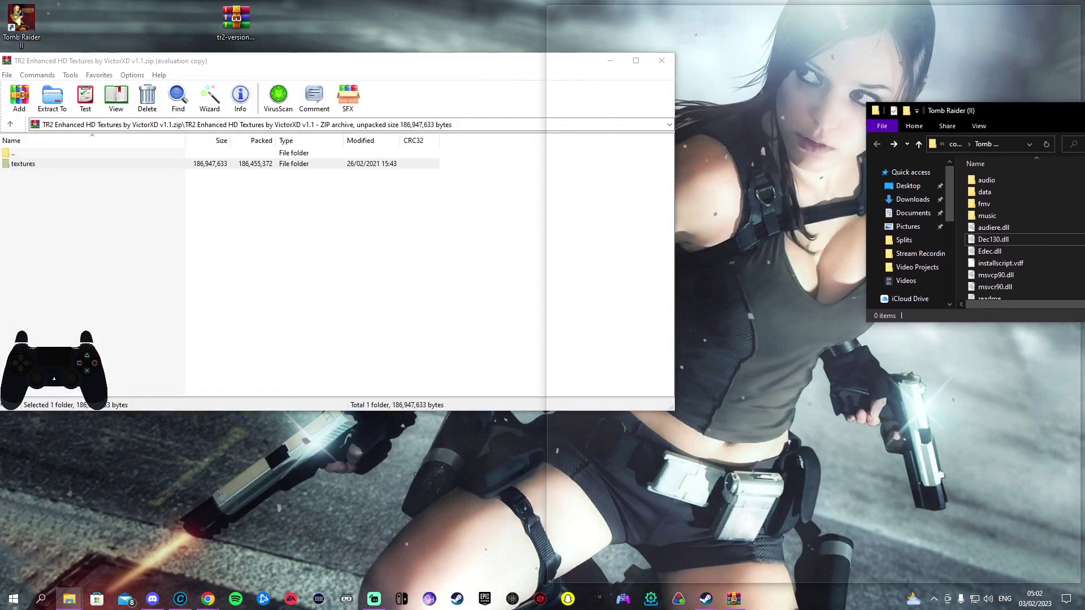
# - Dock the Tomb Raider (II) folder beside the desktop, close the HD textures archive, and copy the tr2-version-swapper archive into the folder
pyautogui.moveTo(1083, 110); pyautogui.dragTo(1084, 110)
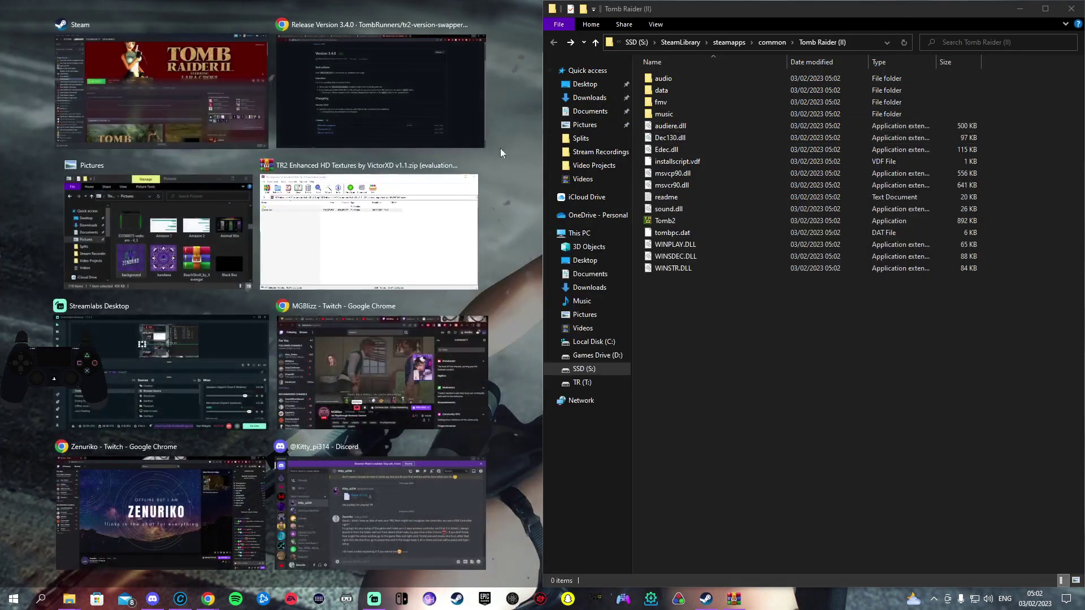
pyautogui.click(508, 226)
pyautogui.moveTo(446, 60); pyautogui.dragTo(382, 87)
pyautogui.click(594, 87)
pyautogui.doubleClick(240, 28)
pyautogui.moveTo(242, 24); pyautogui.dragTo(419, 175)
pyautogui.moveTo(720, 347); pyautogui.dragTo(719, 348)
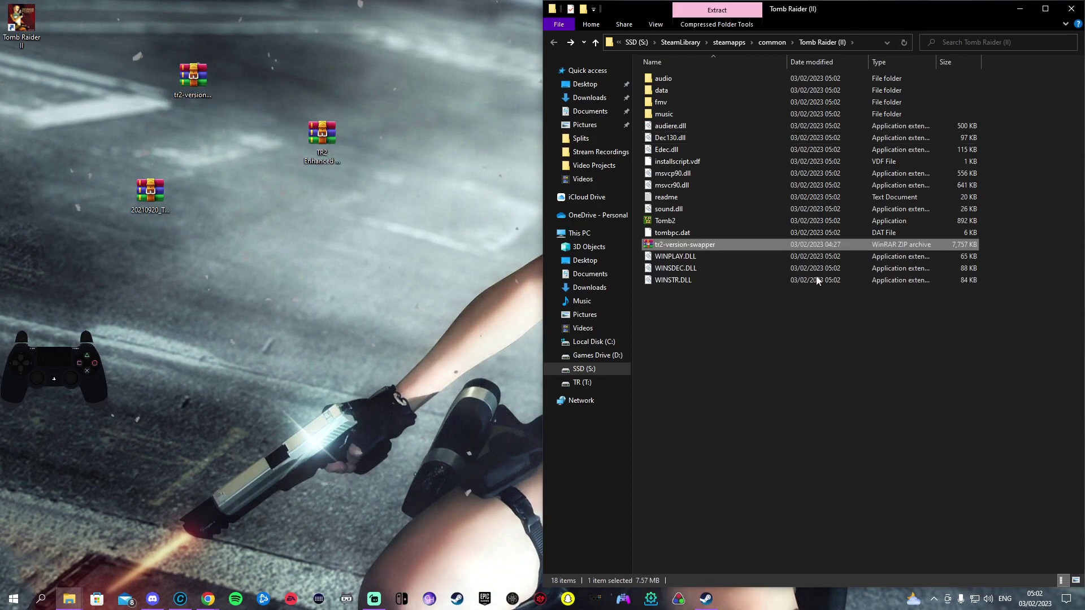
# - Extract the tr2-version-swapper archive into its own subfolder and delete the archive from the Tomb Raider (II) folder
pyautogui.rightClick(700, 242)
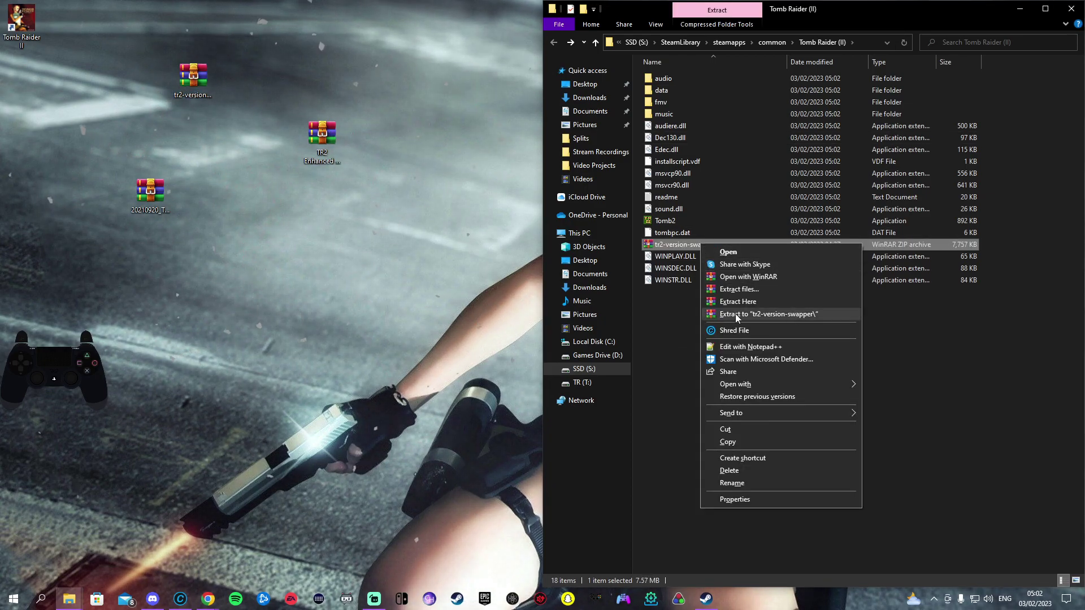
pyautogui.click(807, 314)
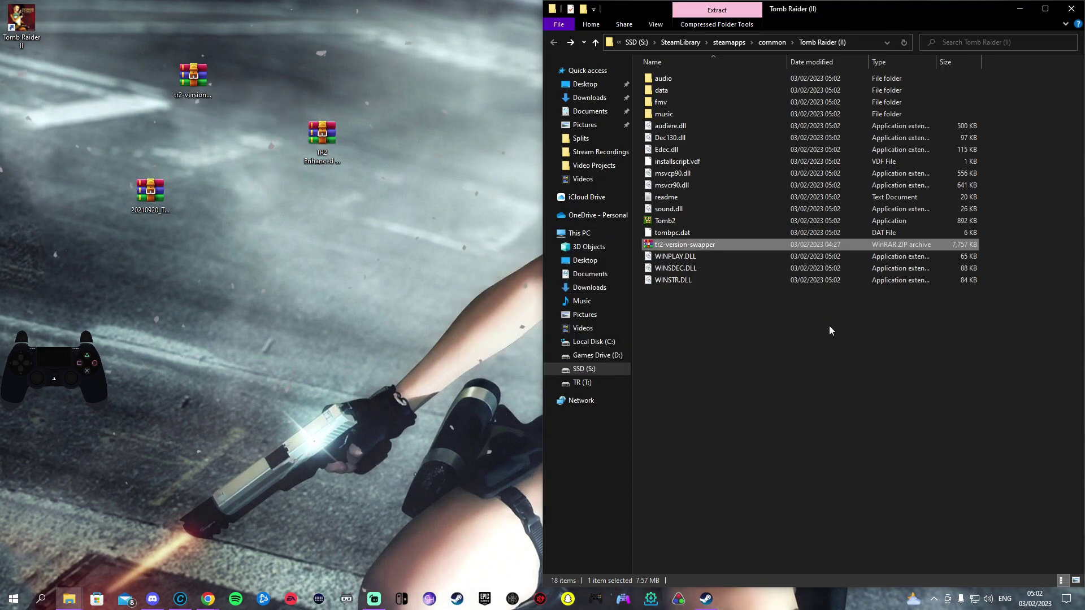
pyautogui.rightClick(685, 258)
pyautogui.click(731, 484)
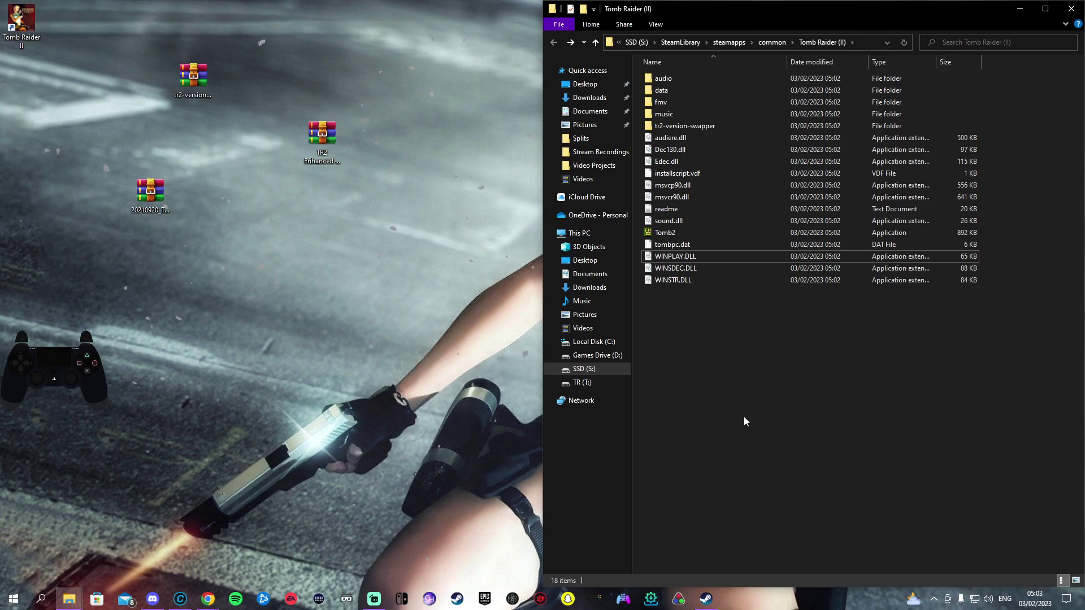
# - Create a shortcut to the Tomb2 application in the Tomb Raider (II) folder
pyautogui.click(673, 232)
pyautogui.rightClick(673, 233)
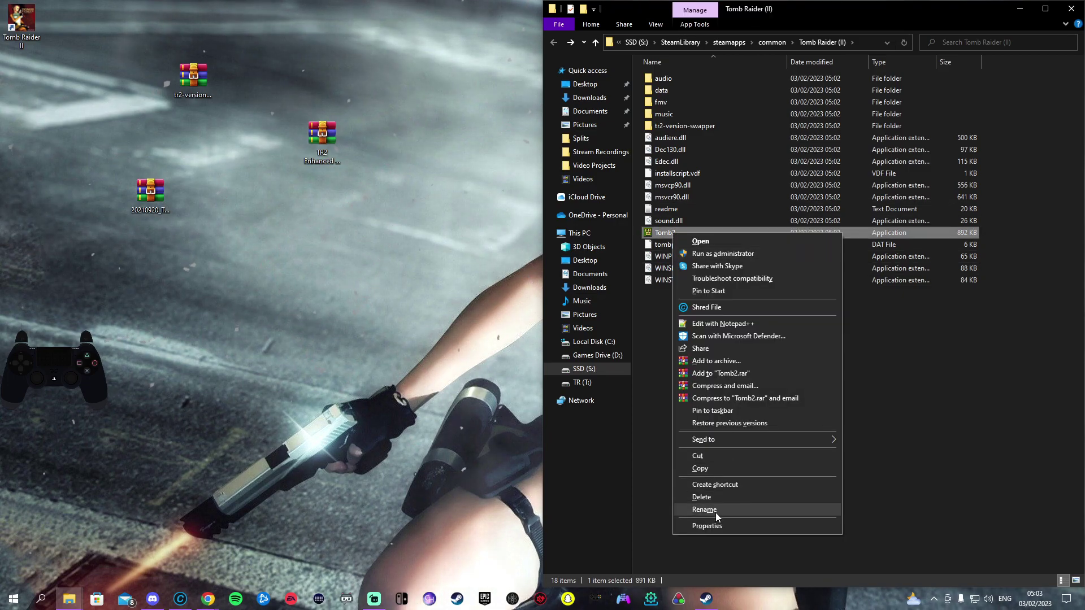
pyautogui.click(721, 490)
pyautogui.rightClick(666, 294)
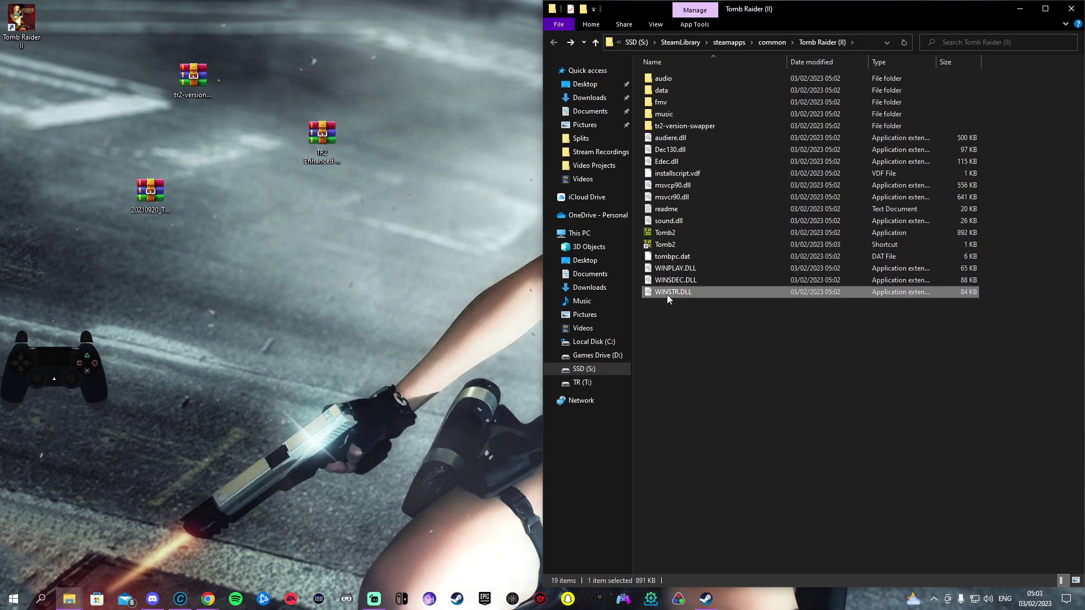
# - Append the -setup argument to the target of the Tomb2 shortcut and save its properties
pyautogui.rightClick(666, 246)
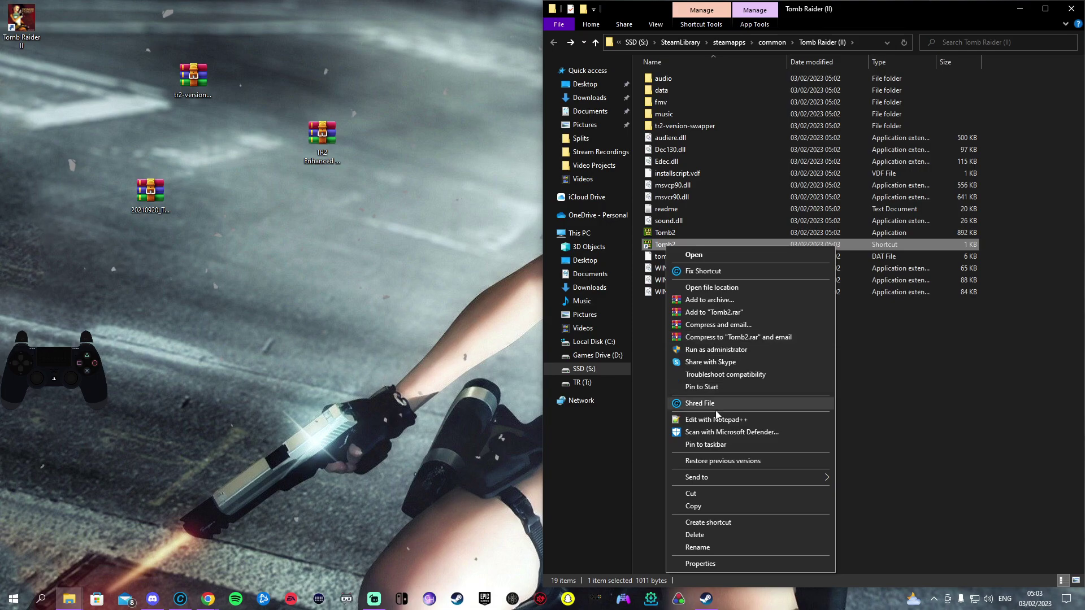
pyautogui.click(701, 564)
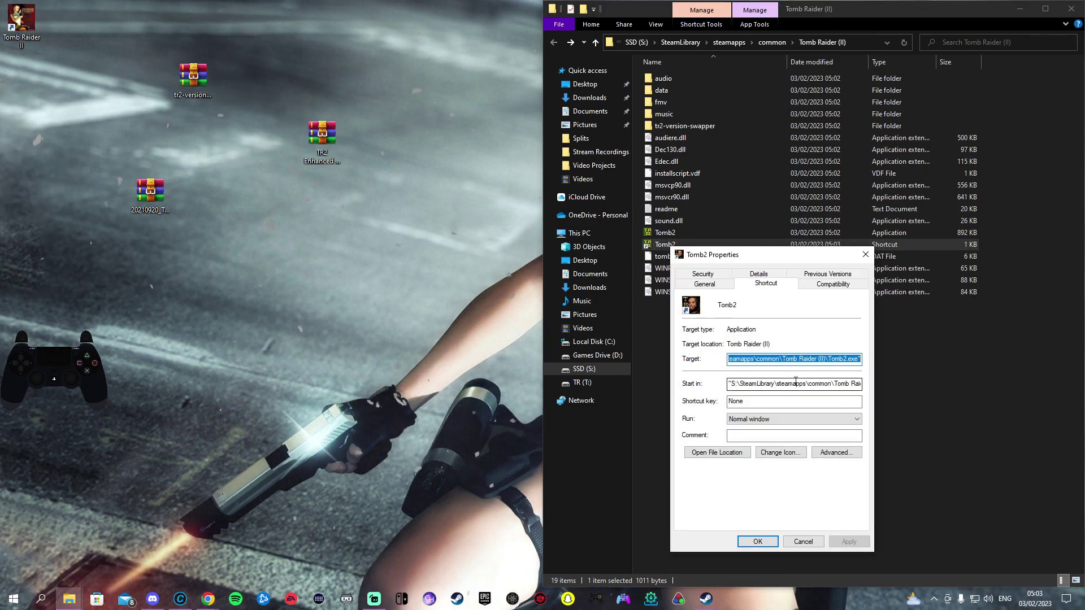
pyautogui.press('End')
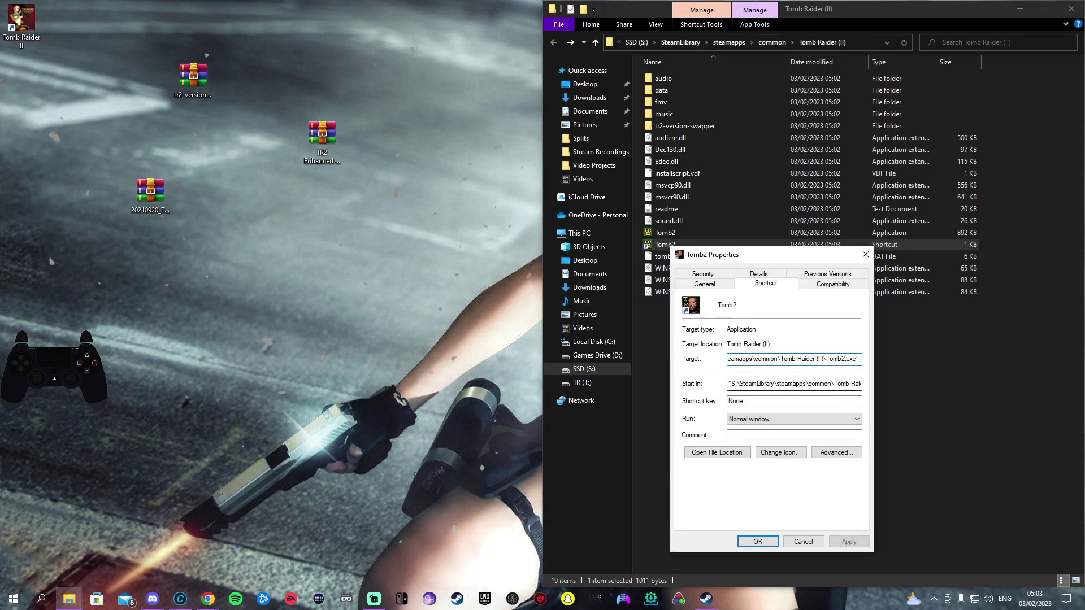
pyautogui.write('-s')
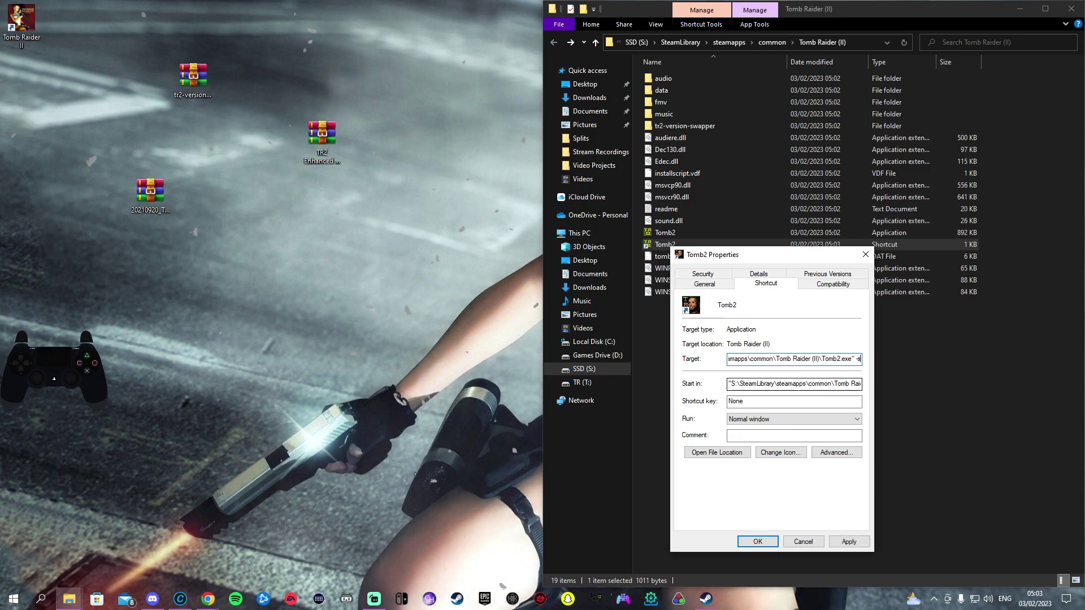
pyautogui.write('etup')
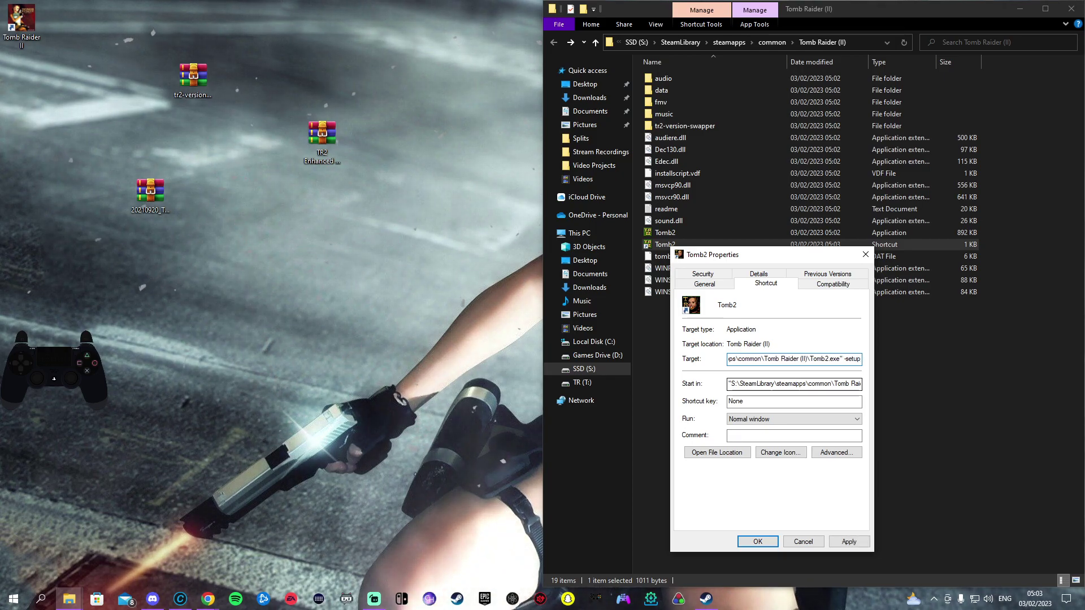
pyautogui.press('Return')
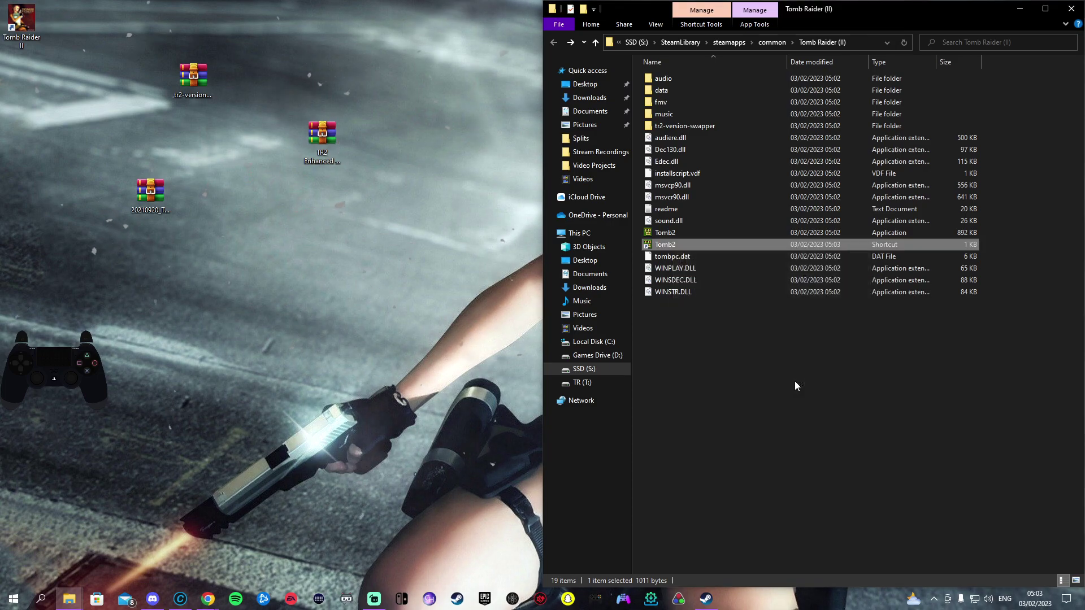
# - Launch the game setup from the Tomb2 shortcut, disable joystick input, and accept the settings
pyautogui.doubleClick(703, 244)
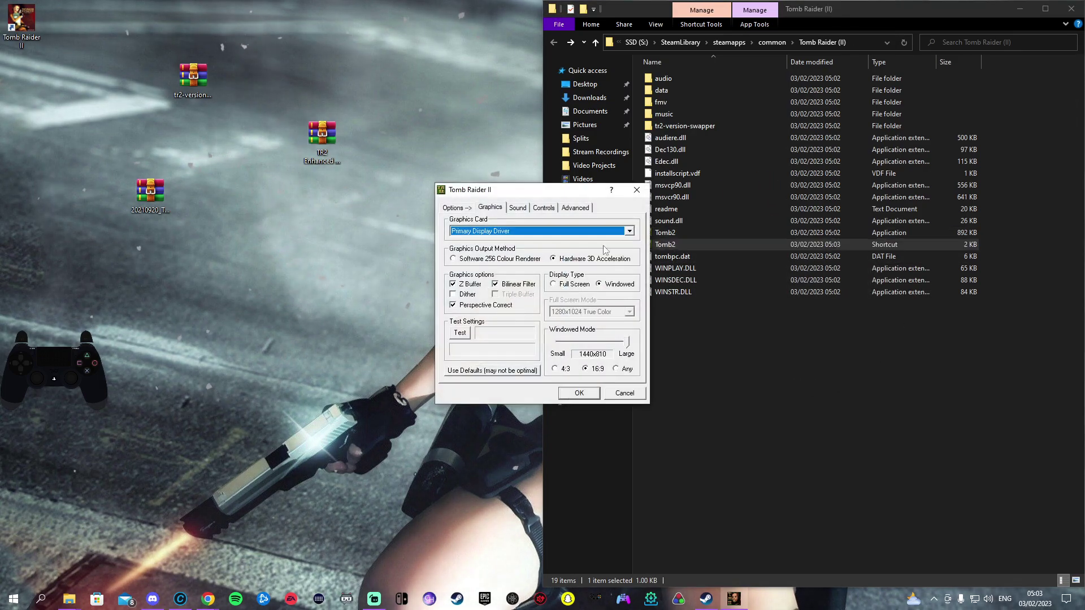
pyautogui.click(544, 208)
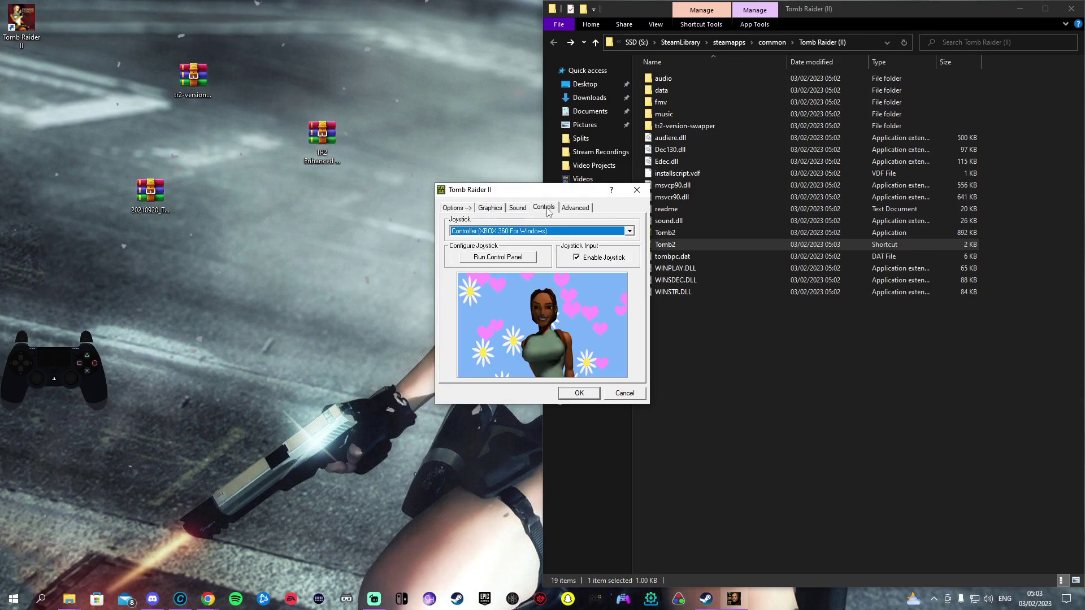
pyautogui.click(577, 257)
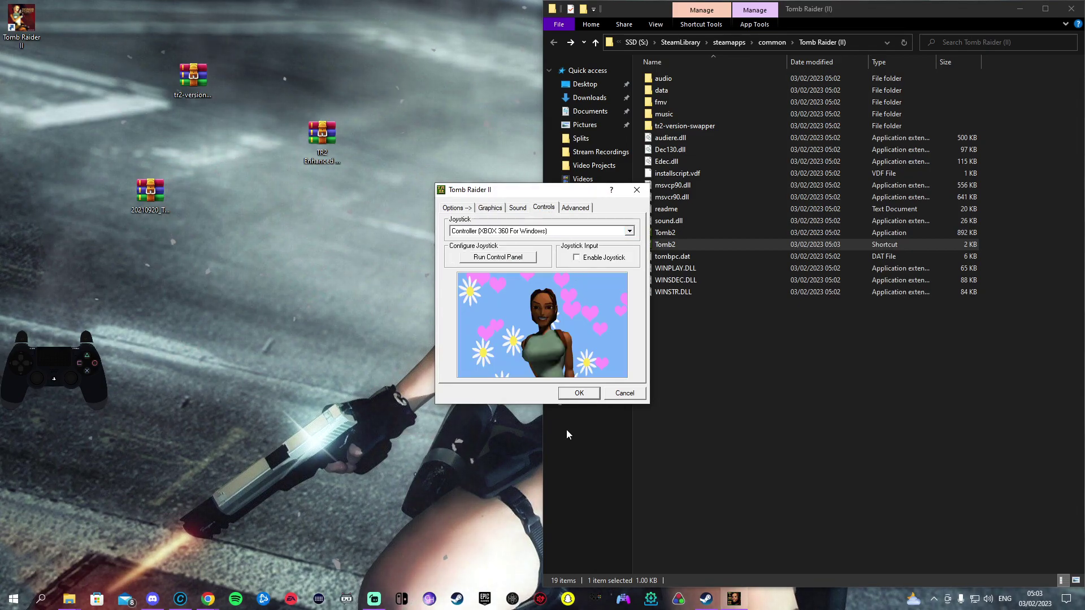
pyautogui.click(579, 393)
pyautogui.click(847, 334)
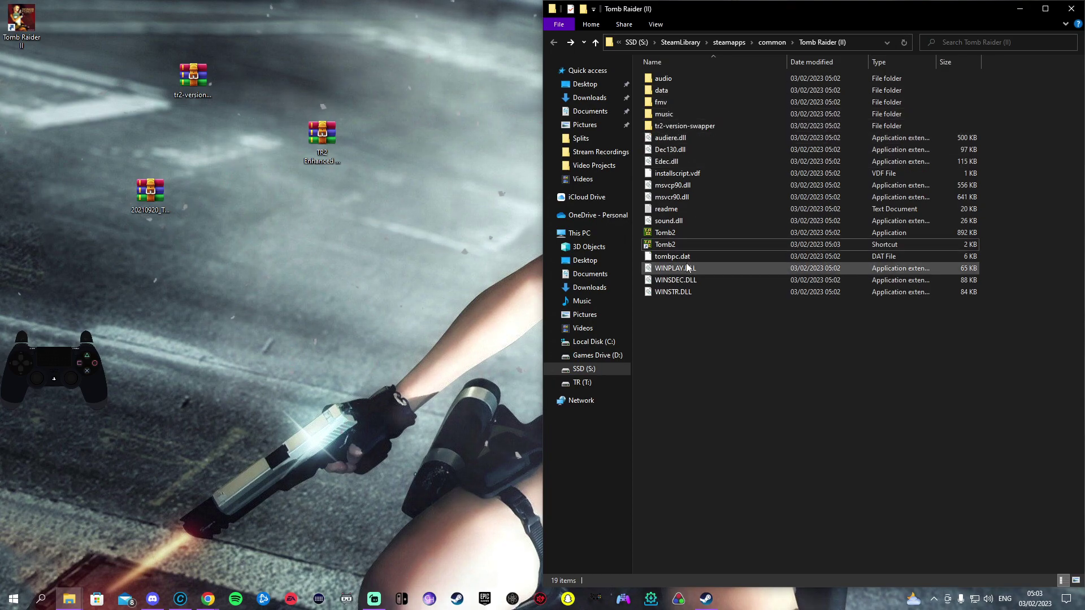
# - Reopen the Tomb2 setup, check the Disable FMV setting in the advanced options, and close the dialog
pyautogui.click(672, 244)
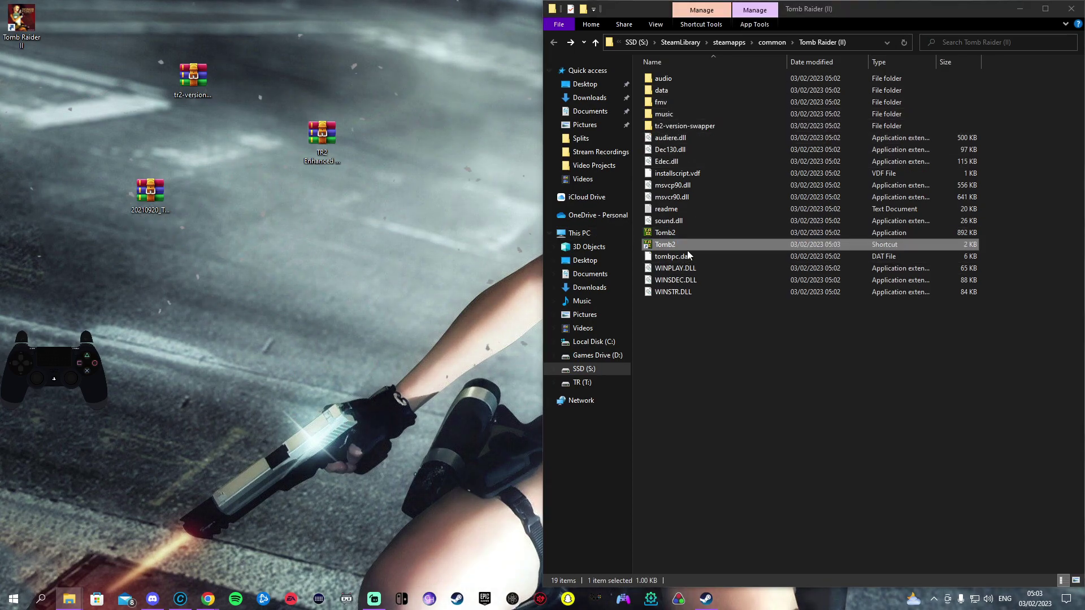
pyautogui.click(575, 206)
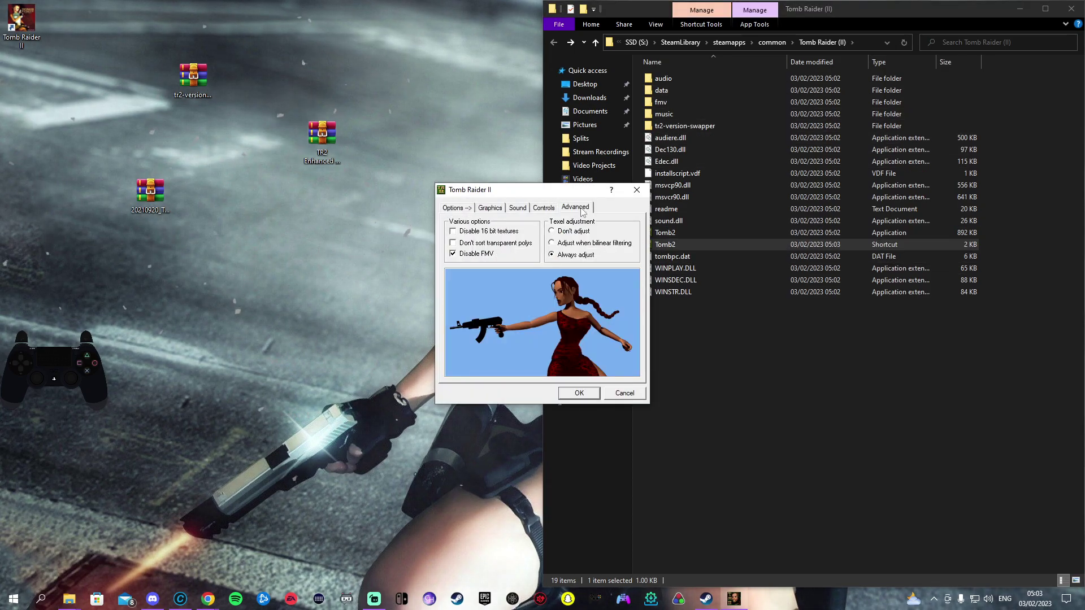
pyautogui.click(579, 393)
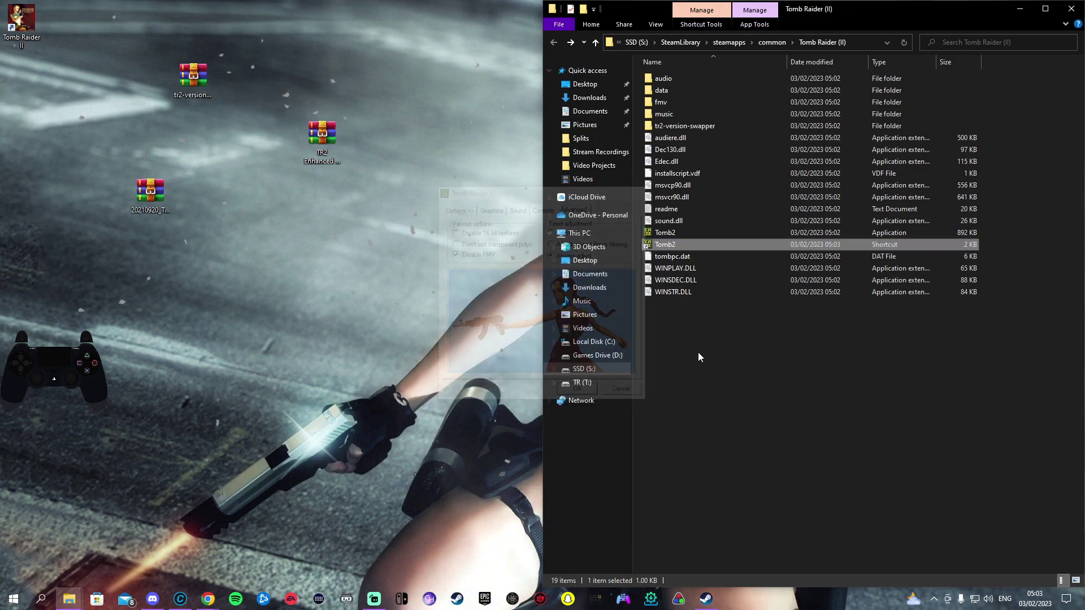
# - Rename the fmv folder in the Tomb Raider (II) folder to fmvv
pyautogui.click(667, 101)
pyautogui.rightClick(667, 101)
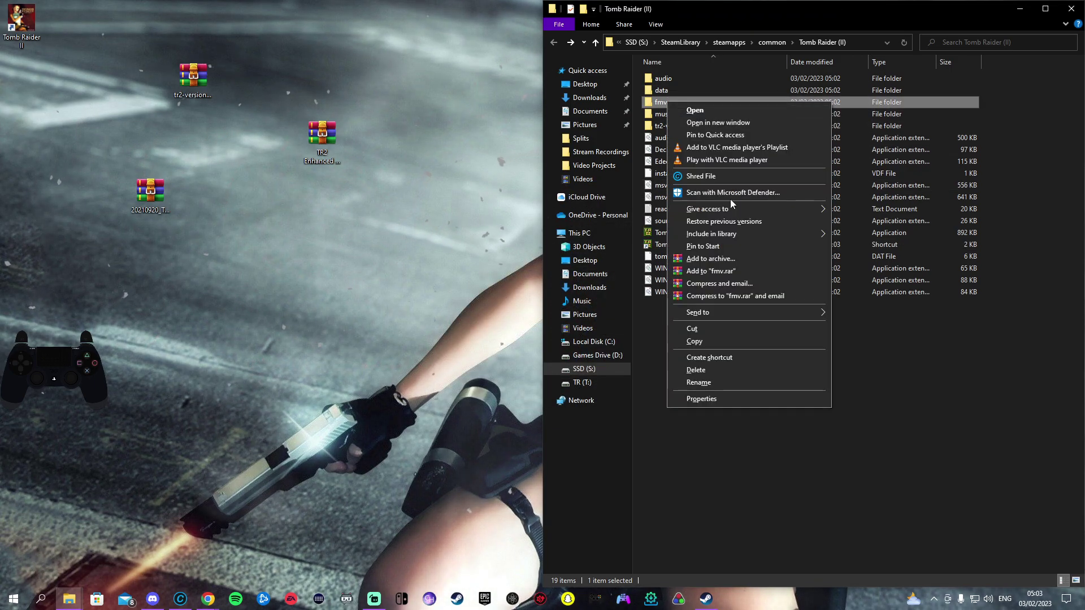
pyautogui.click(736, 383)
pyautogui.write('vv')
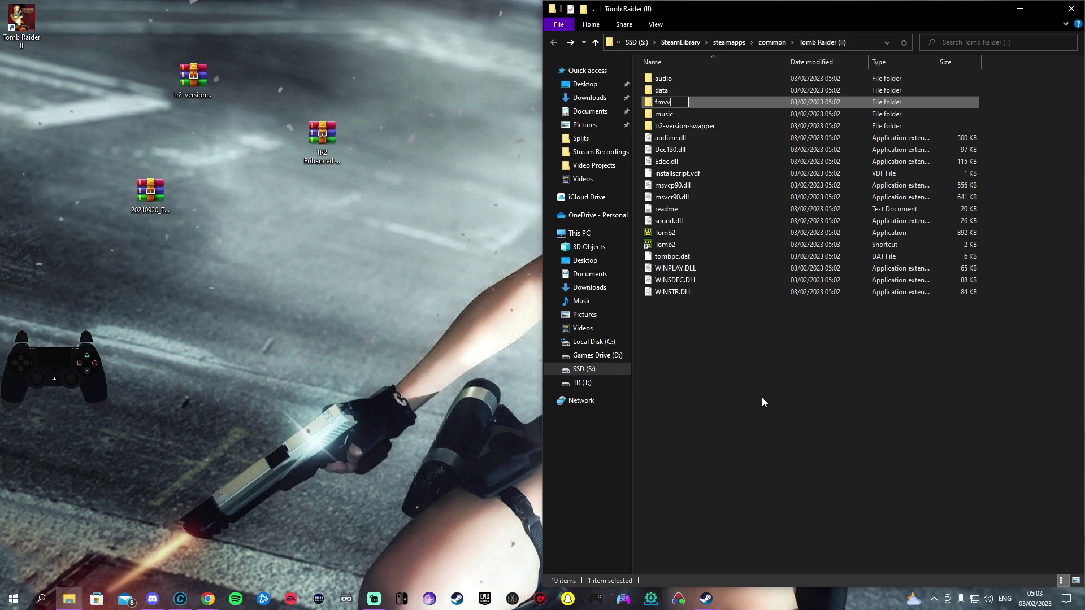
pyautogui.press('Return')
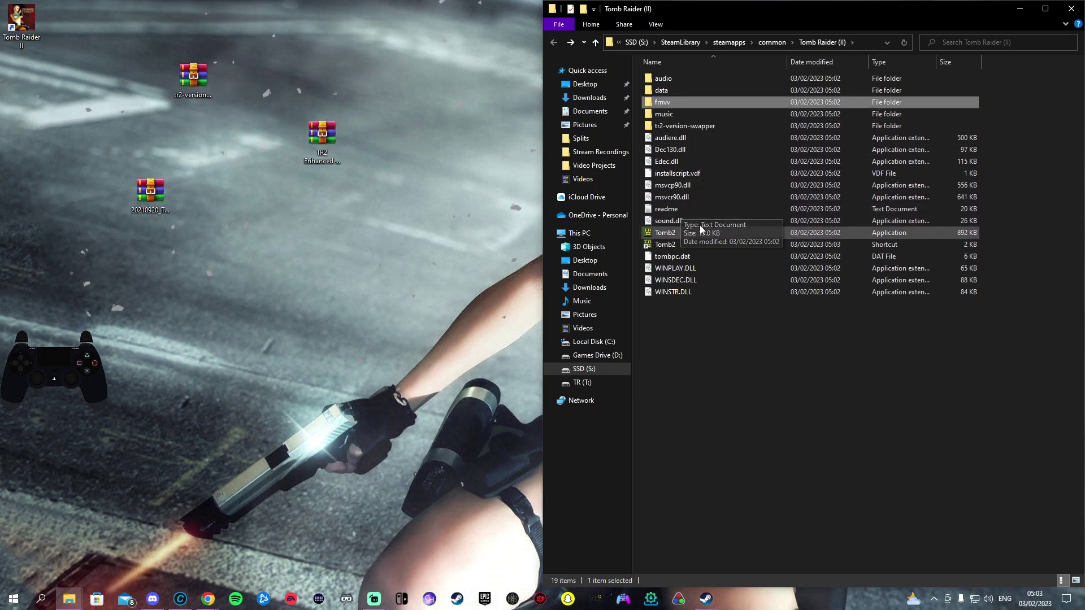
# - Run the tr2-version-swapper application from its subfolder and install version 3, Eidos UK Box
pyautogui.doubleClick(718, 126)
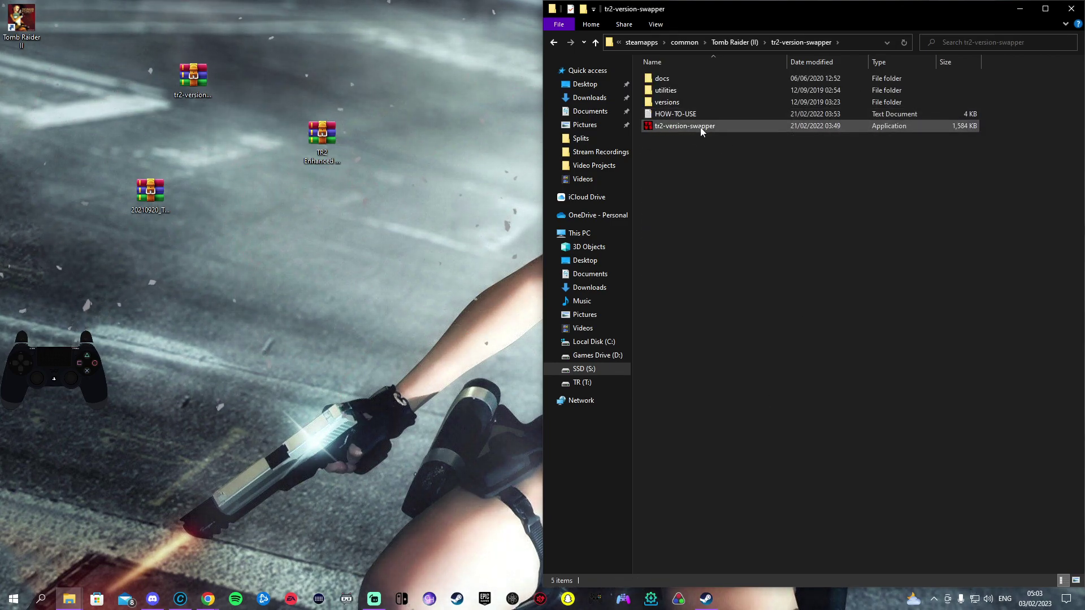
pyautogui.doubleClick(676, 127)
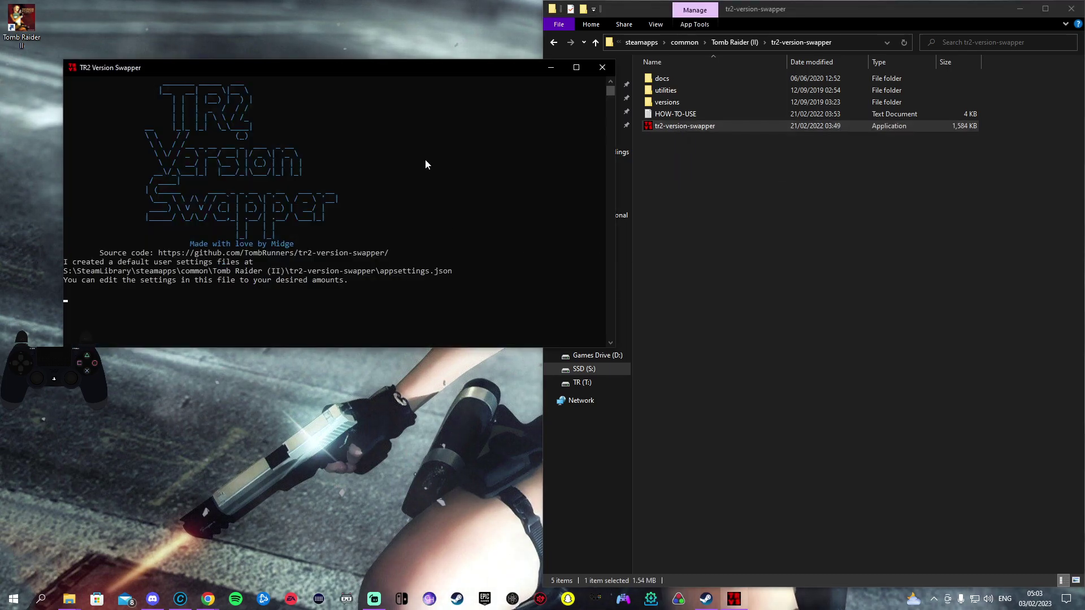
pyautogui.moveTo(425, 79); pyautogui.dragTo(777, 99)
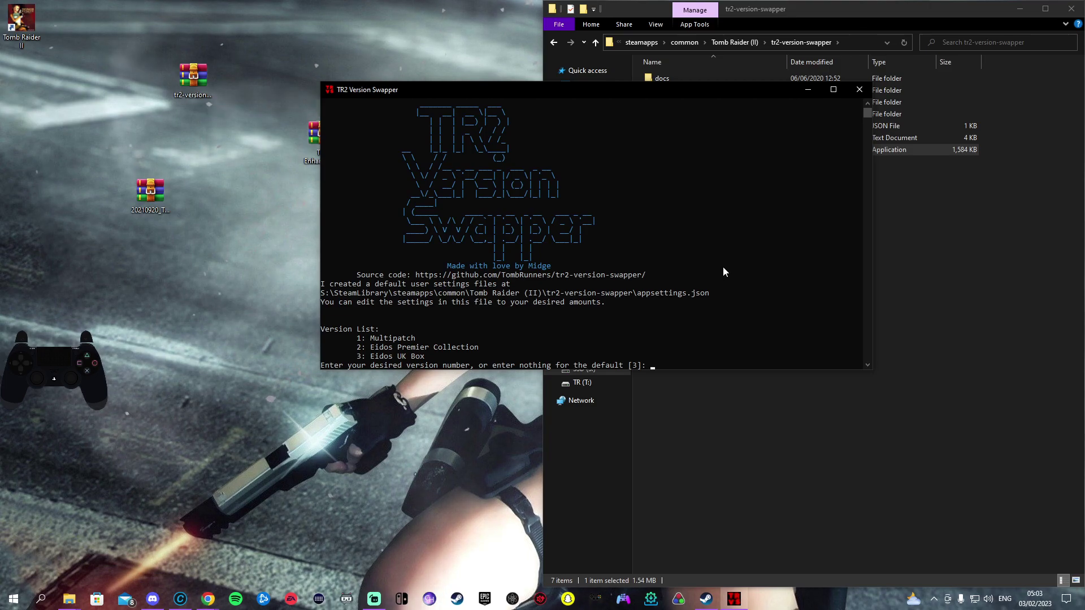
pyautogui.scroll(-2, 723, 262)
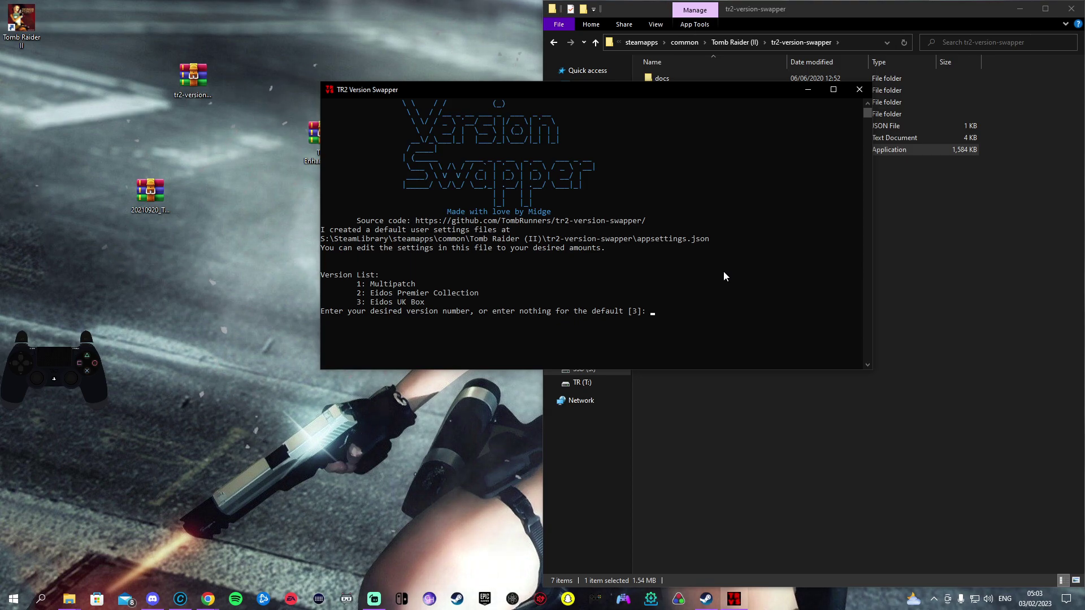
pyautogui.write('3')
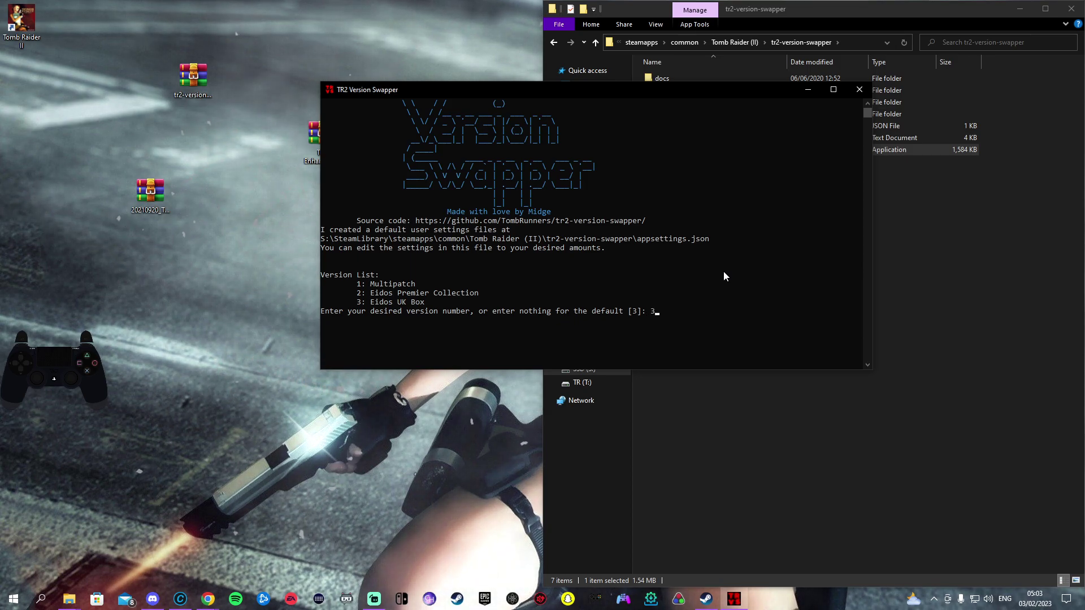
pyautogui.press('Return')
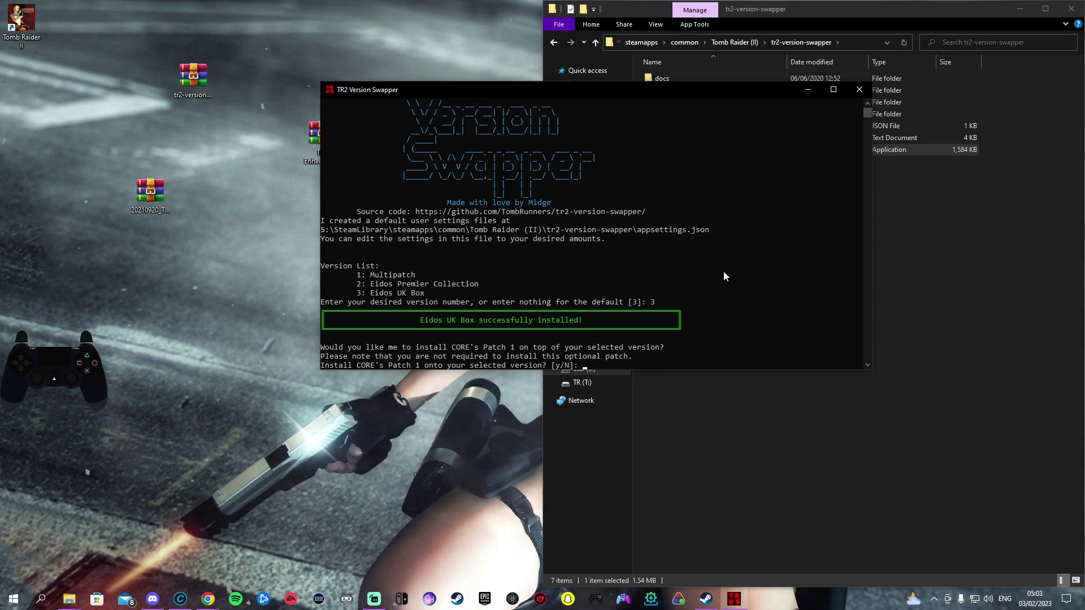
# - Decline CORE's Patch 1, install the music fix, then exit the version swapper and return to the Tomb Raider (II) folder
pyautogui.write('n')
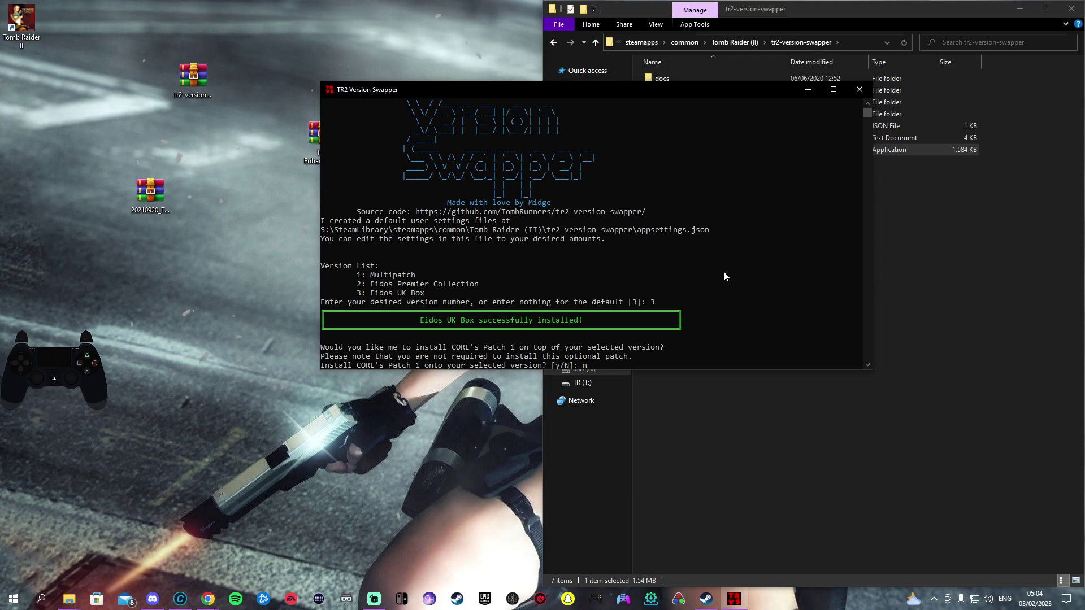
pyautogui.press('Return')
pyautogui.write('y')
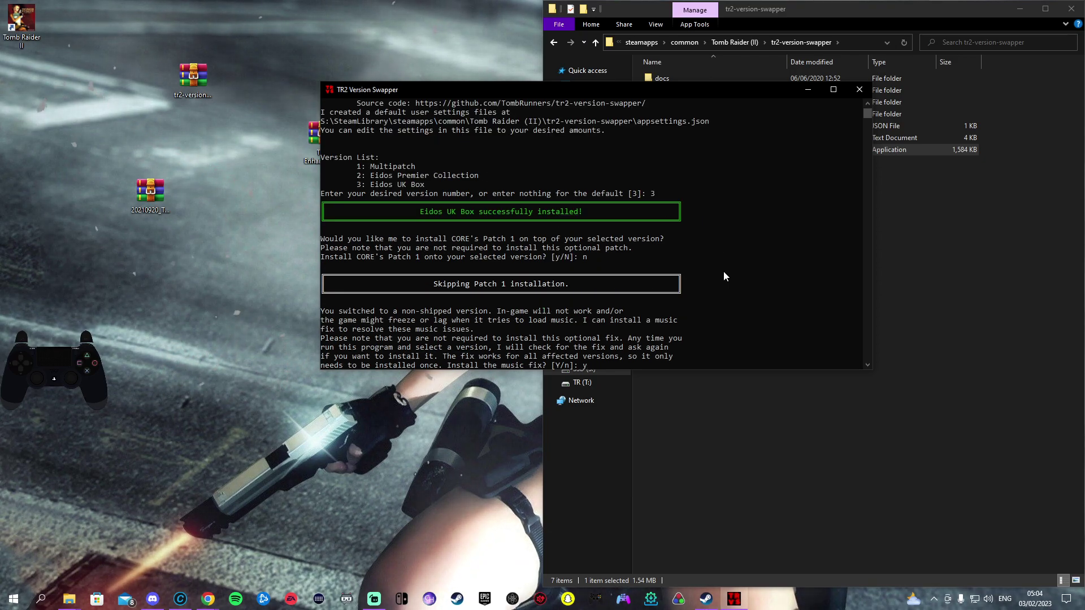
pyautogui.press('Return')
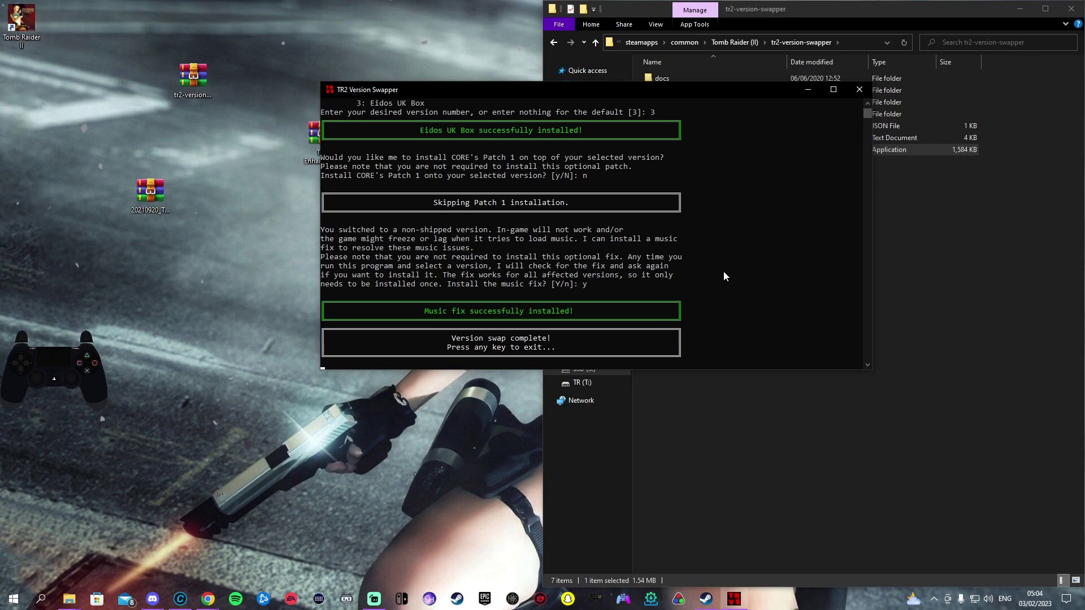
pyautogui.press('Return')
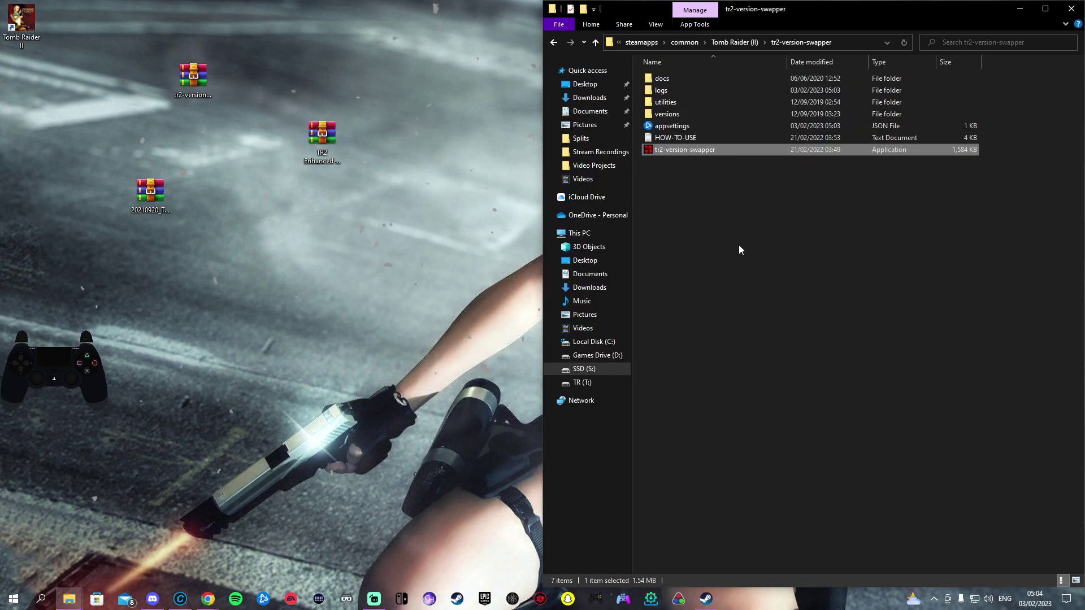
pyautogui.click(737, 249)
pyautogui.hotkey('alt', 'Left')
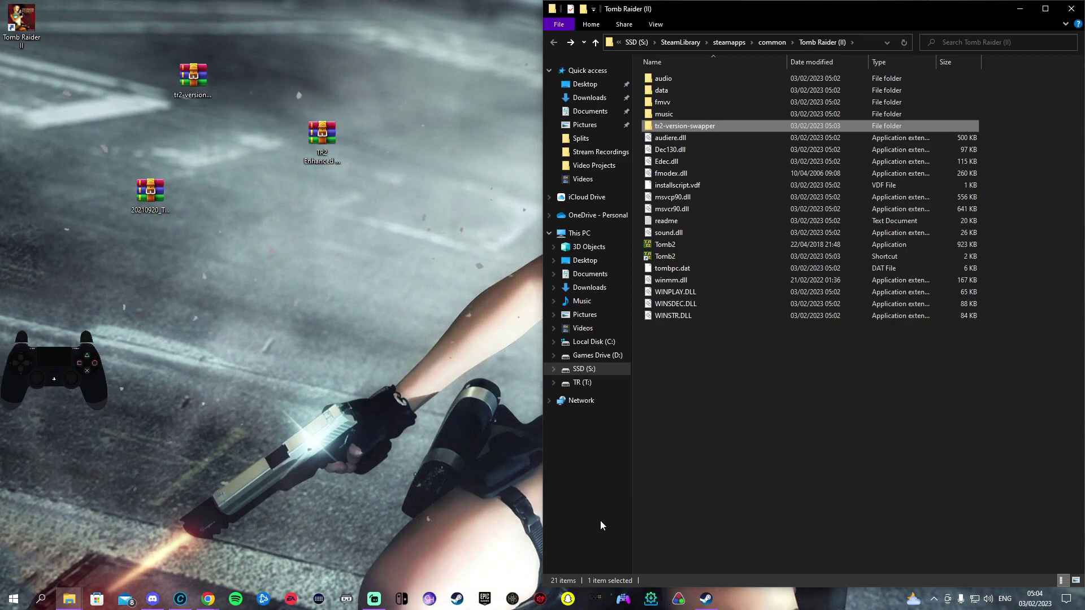
# - Switch to DS4Windows, review the button mappings of the TR2 profile, and minimize the window without saving the profile
pyautogui.click(598, 600)
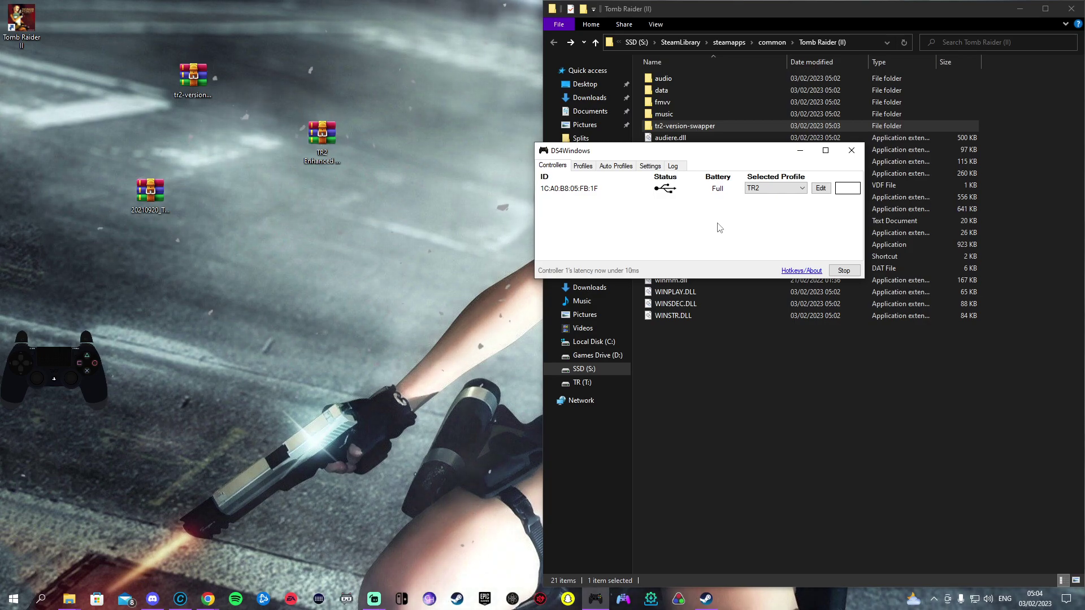
pyautogui.click(821, 188)
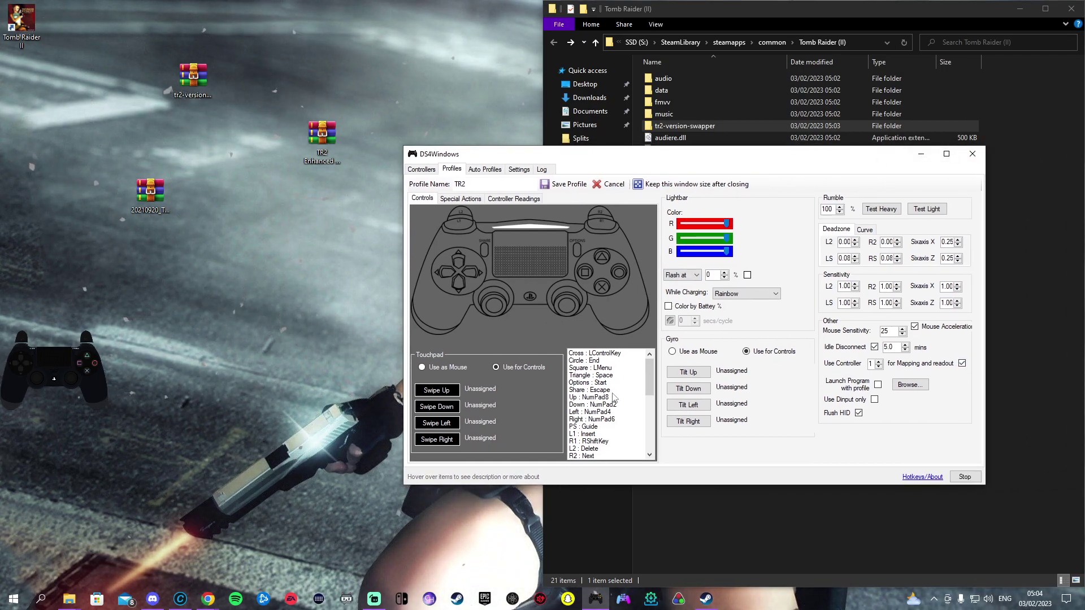
pyautogui.scroll(-2, 614, 399)
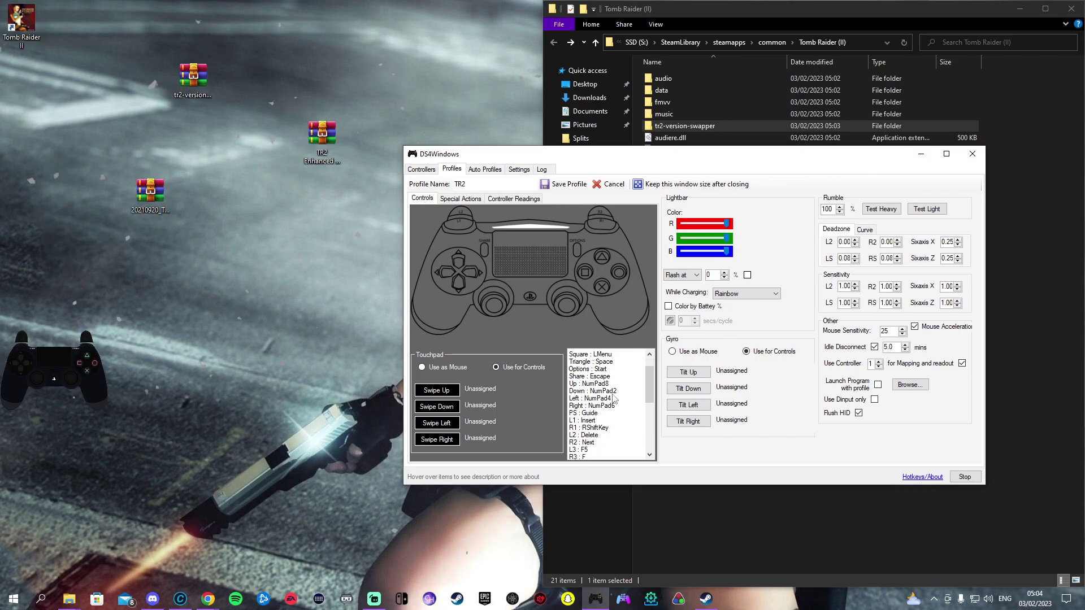
pyautogui.click(972, 153)
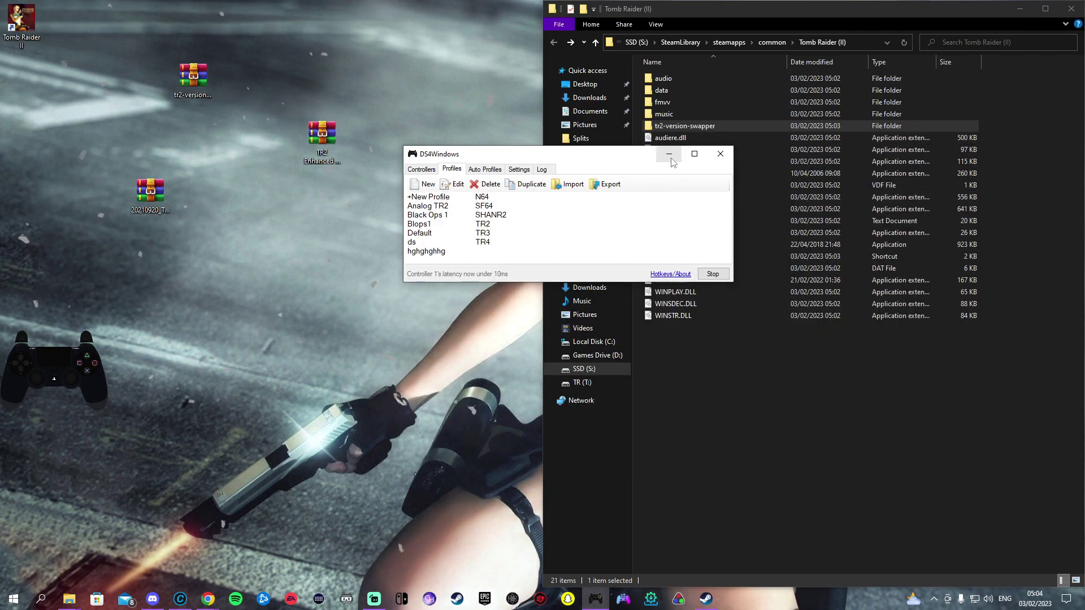
pyautogui.click(668, 154)
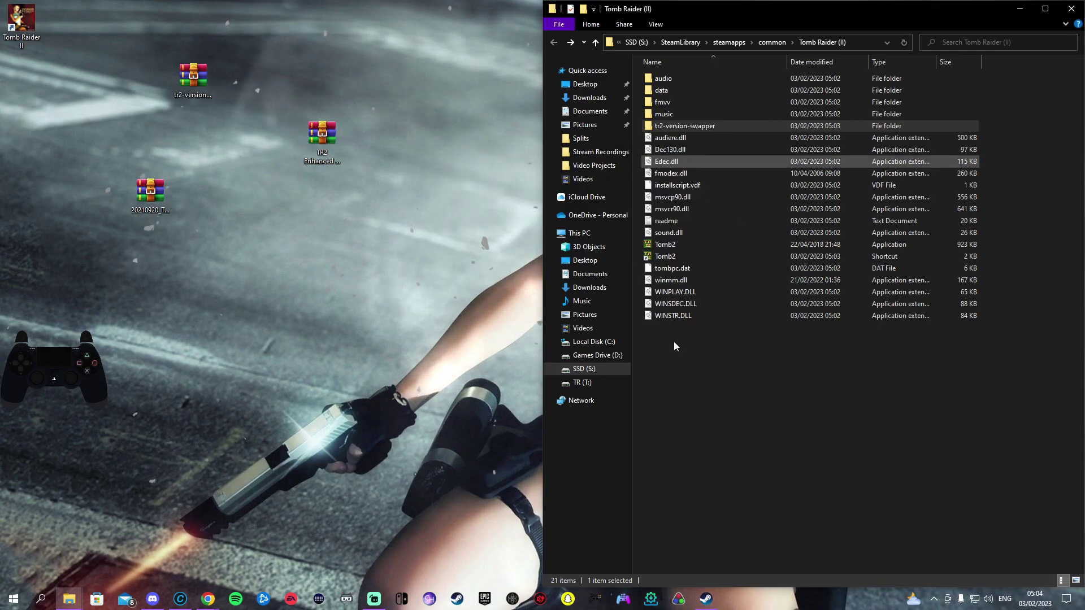
# - Launch the Tomb2 application from the Tomb Raider (II) folder and open the passport on the title screen
pyautogui.click(686, 244)
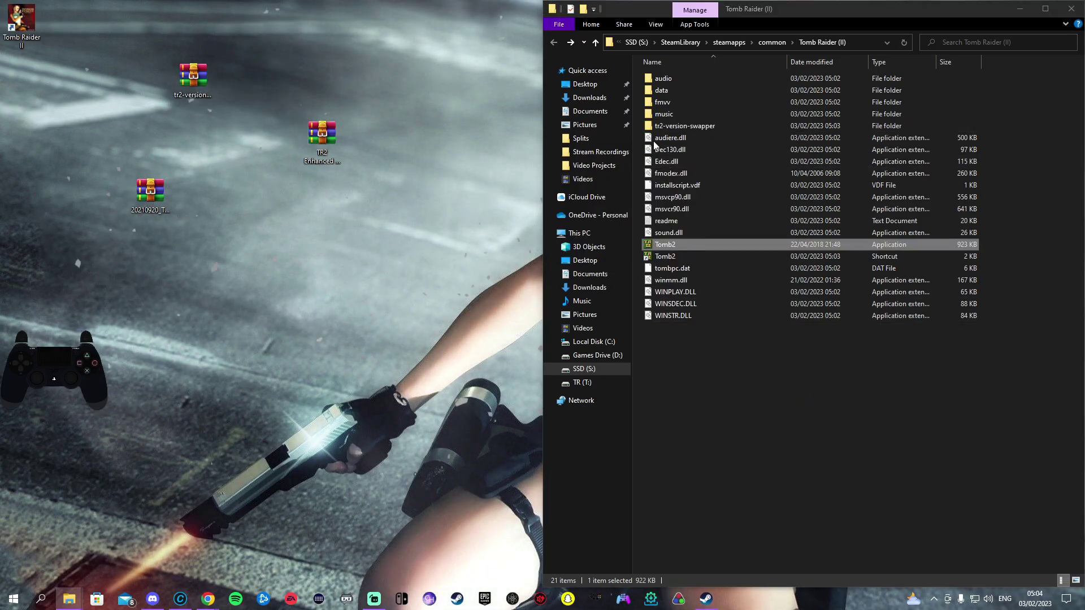
pyautogui.press('Return')
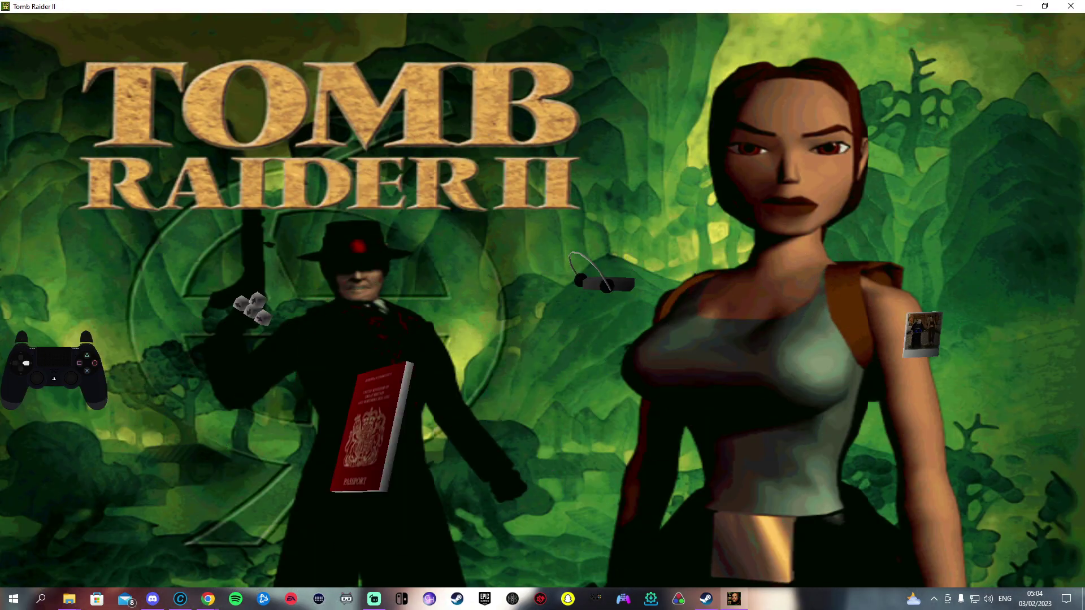
pyautogui.press('Return')
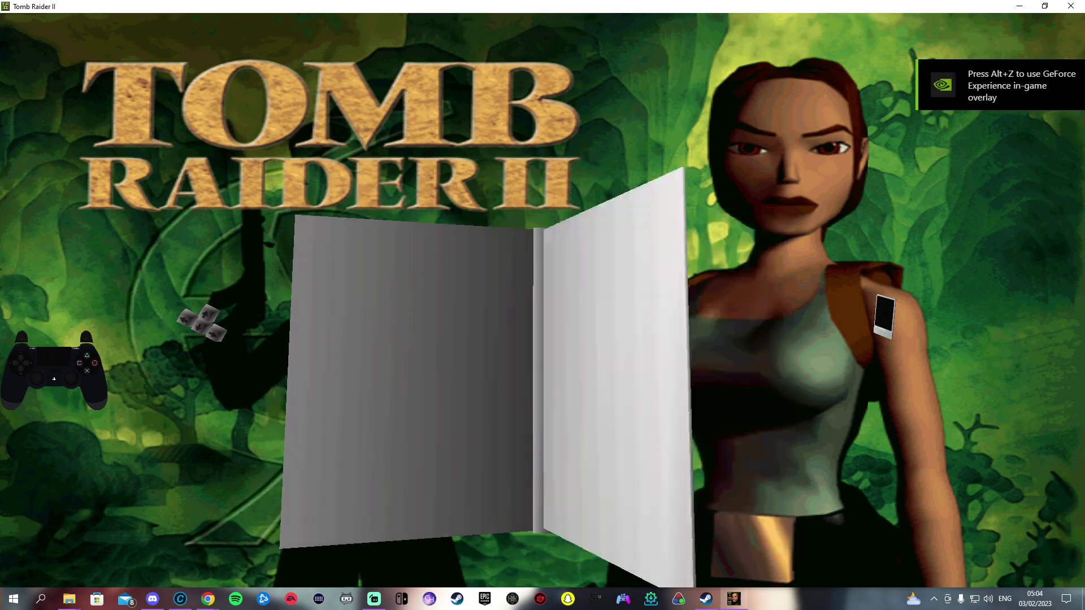
# - Start the game from the passport and test Lara's running, careful forward and backward steps, and weapon drawing in the opening cave
pyautogui.press('Return')
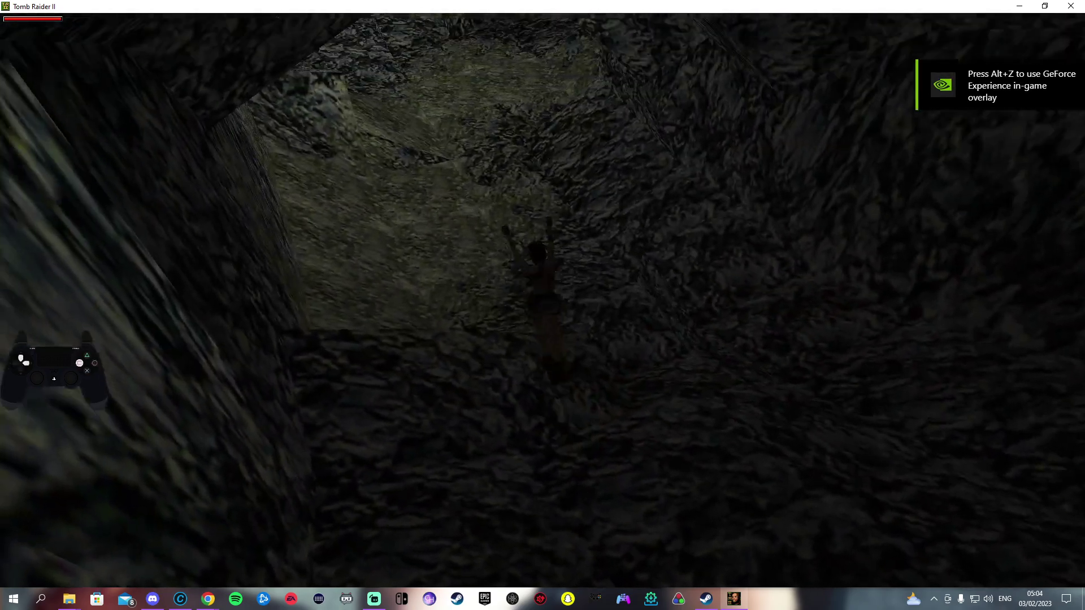
pyautogui.press('Up')
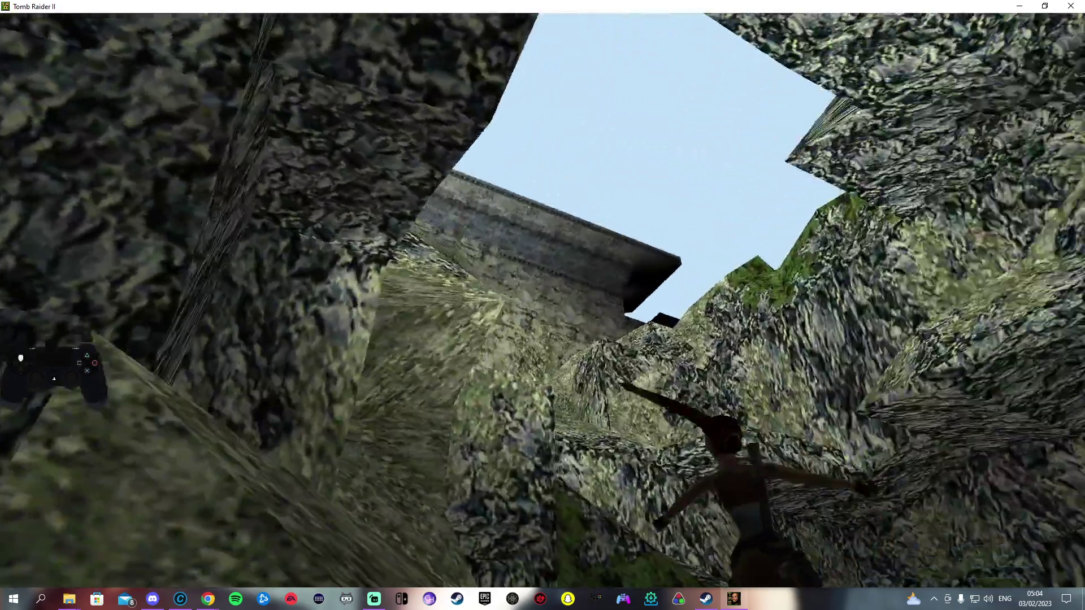
pyautogui.press('Up')
pyautogui.hotkey('shift', 'Up')
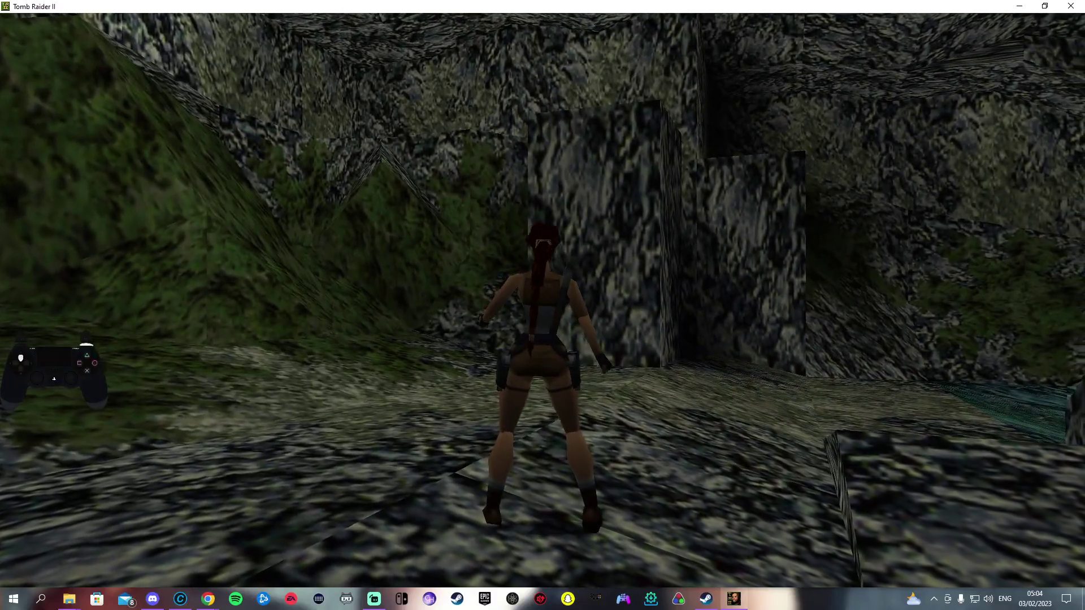
pyautogui.hotkey('shift', 'Down')
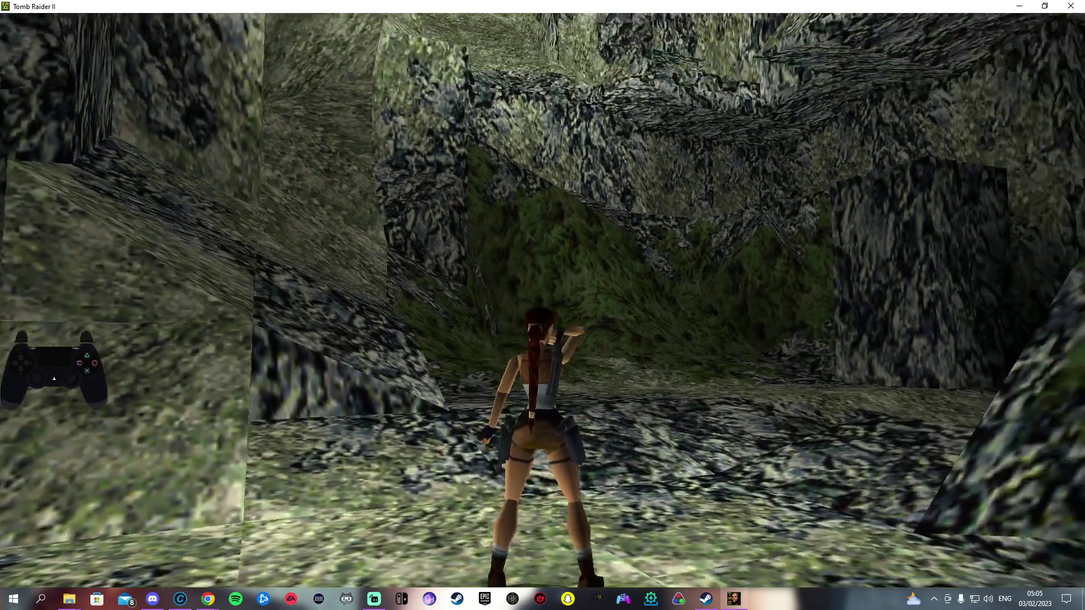
pyautogui.press('space')
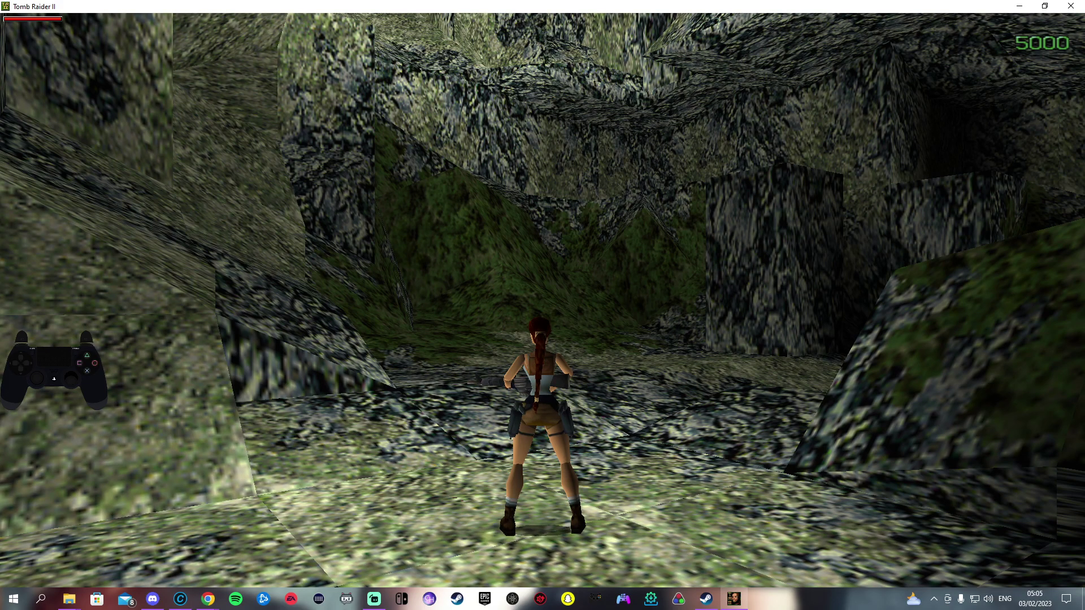
# - Open the Game passport from the in-game options, turn through its pages, and return to the level
pyautogui.press('Escape')
pyautogui.press('Return')
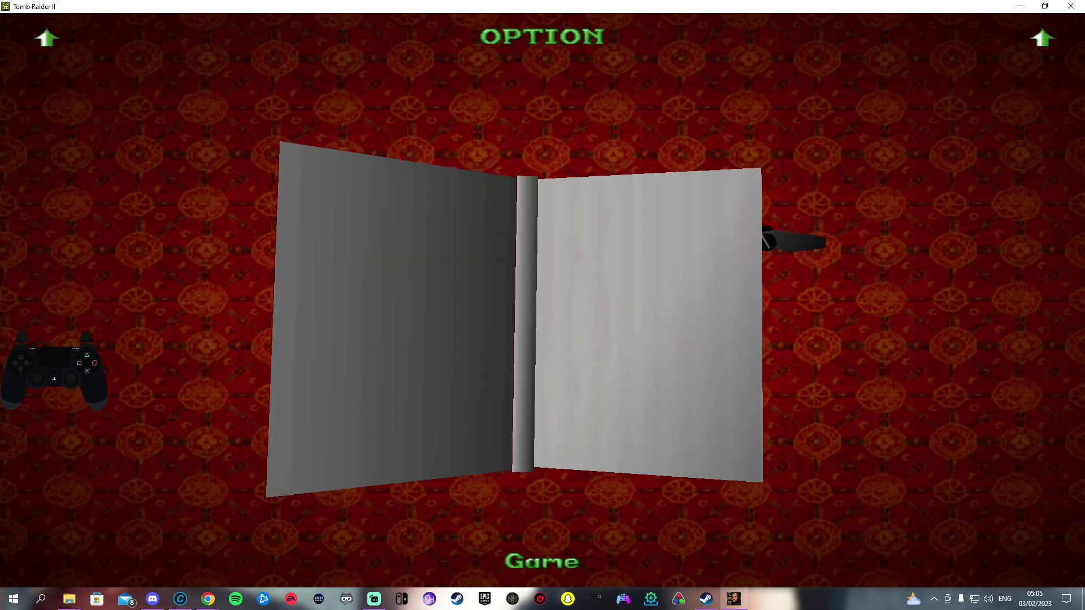
pyautogui.press('Right')
pyautogui.press('Right')
pyautogui.press('Return')
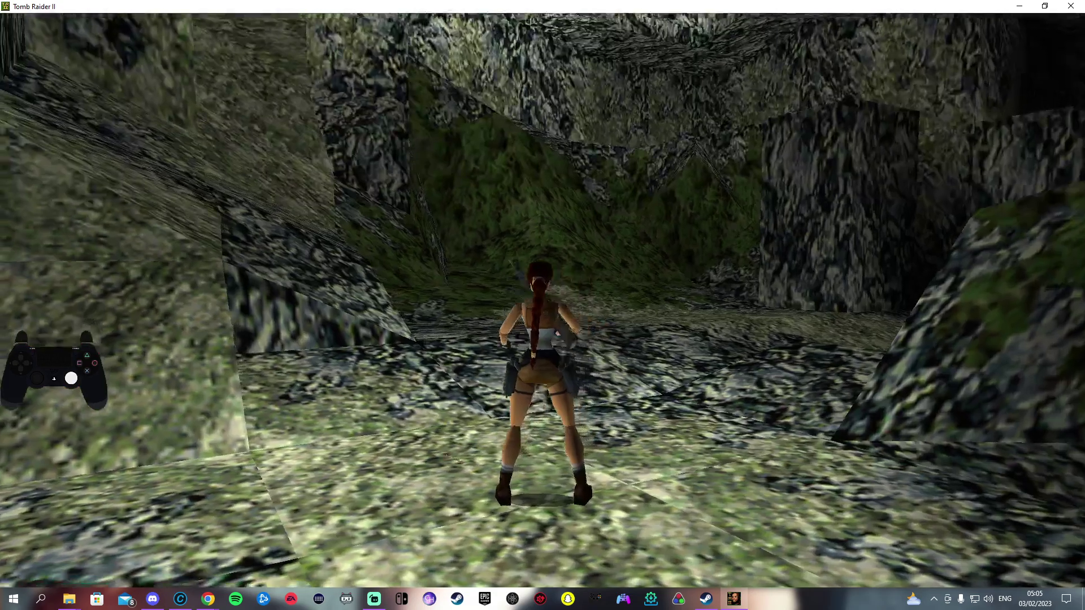